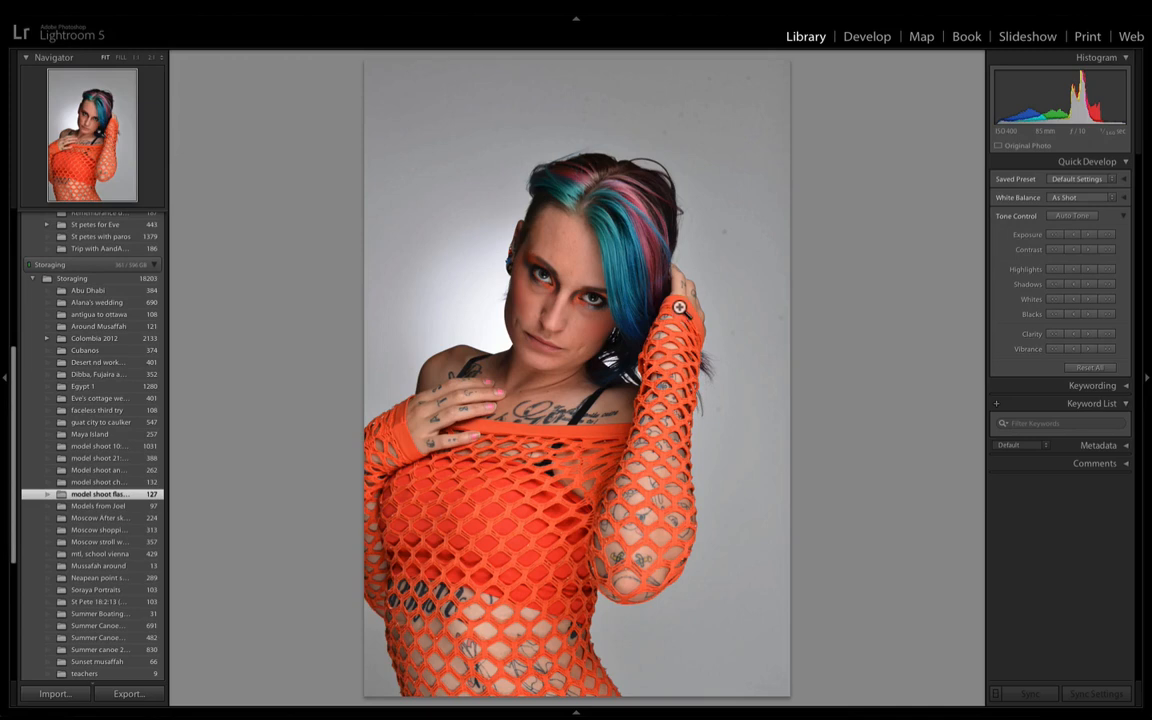
- Open the portrait for developing and set Contrast +18, Shadows +37, Whites +42, Blacks -8 and Vibrance +4
key(d)
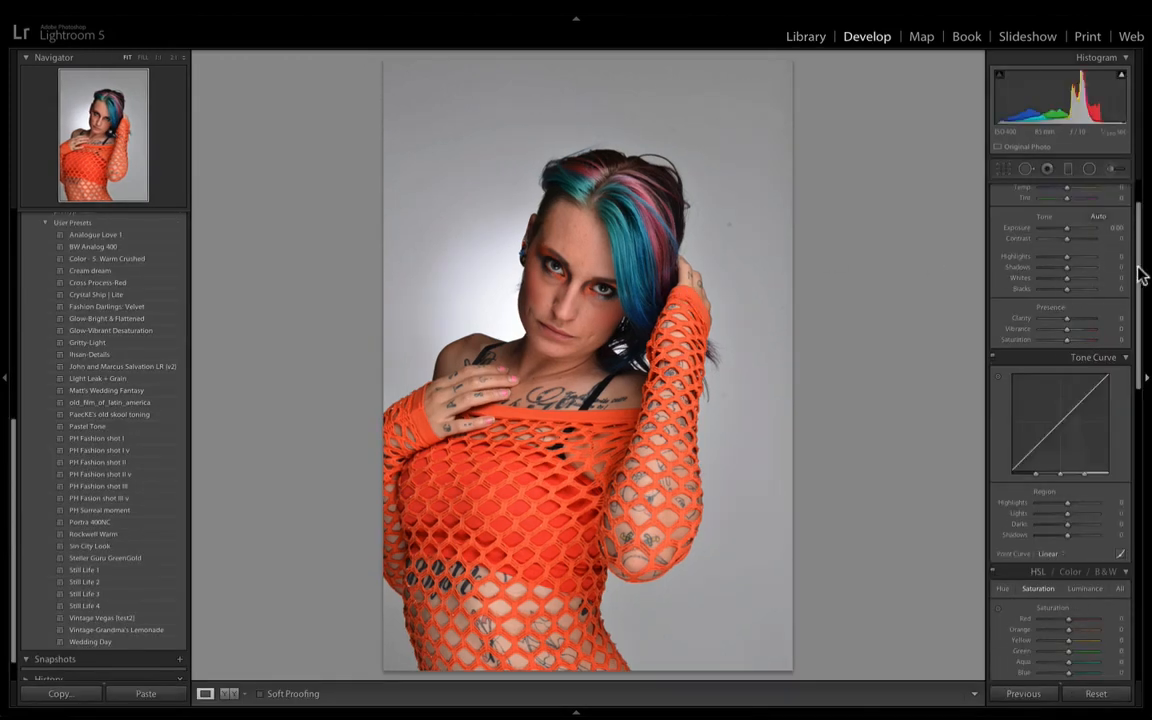
drag(1138, 267, 1144, 235)
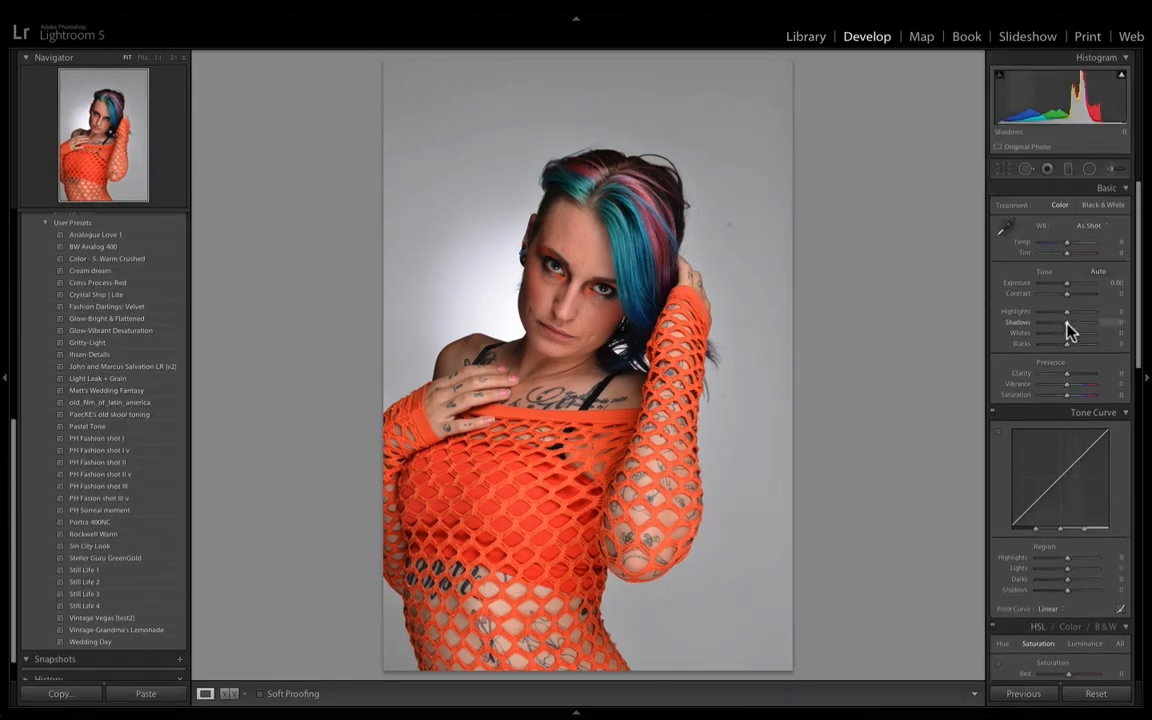
drag(1075, 324, 1079, 334)
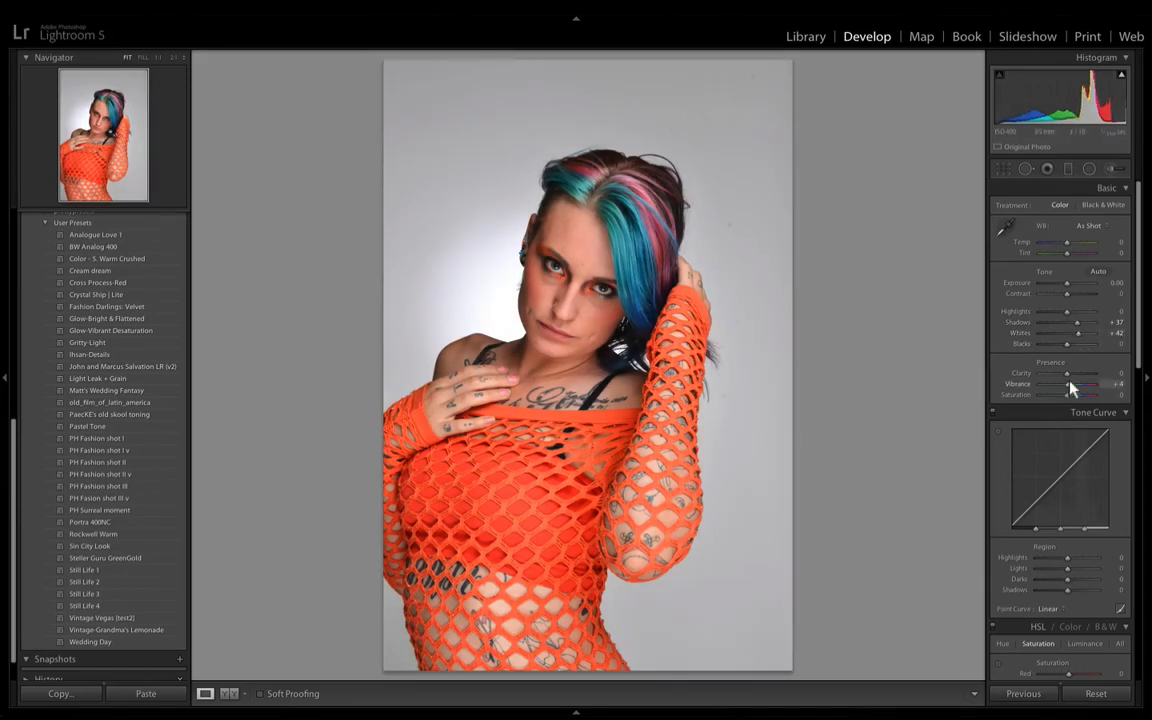
drag(1066, 297, 1072, 301)
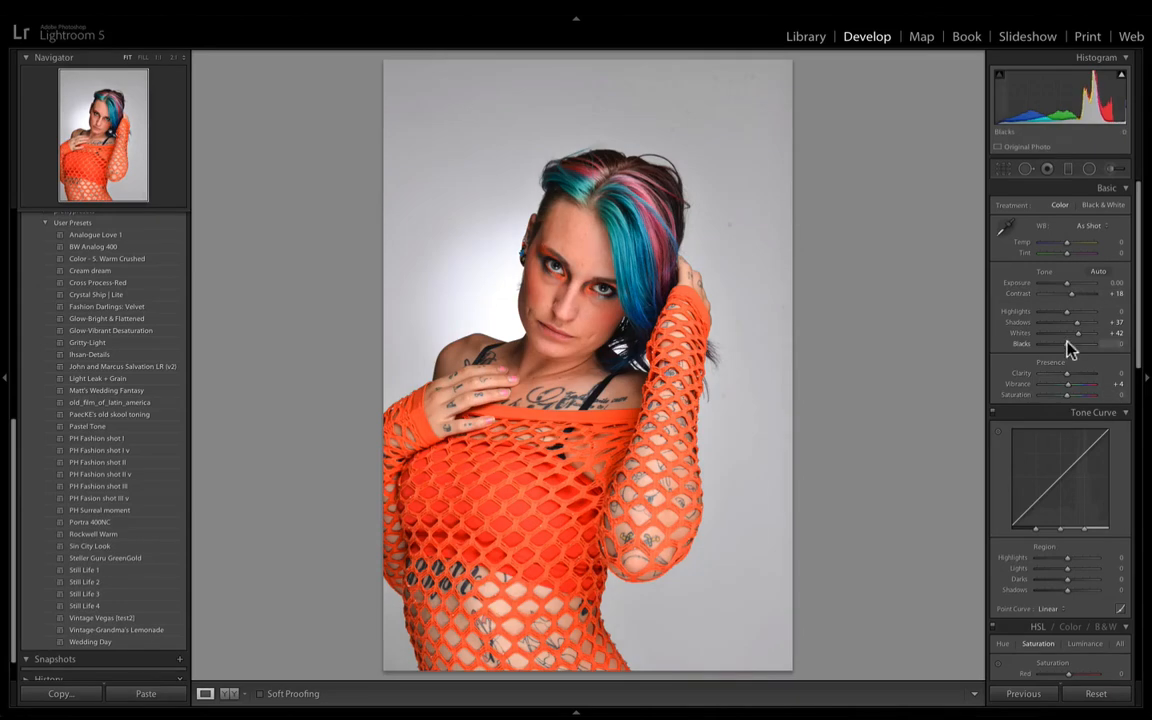
scroll(1139, 362, down, 5)
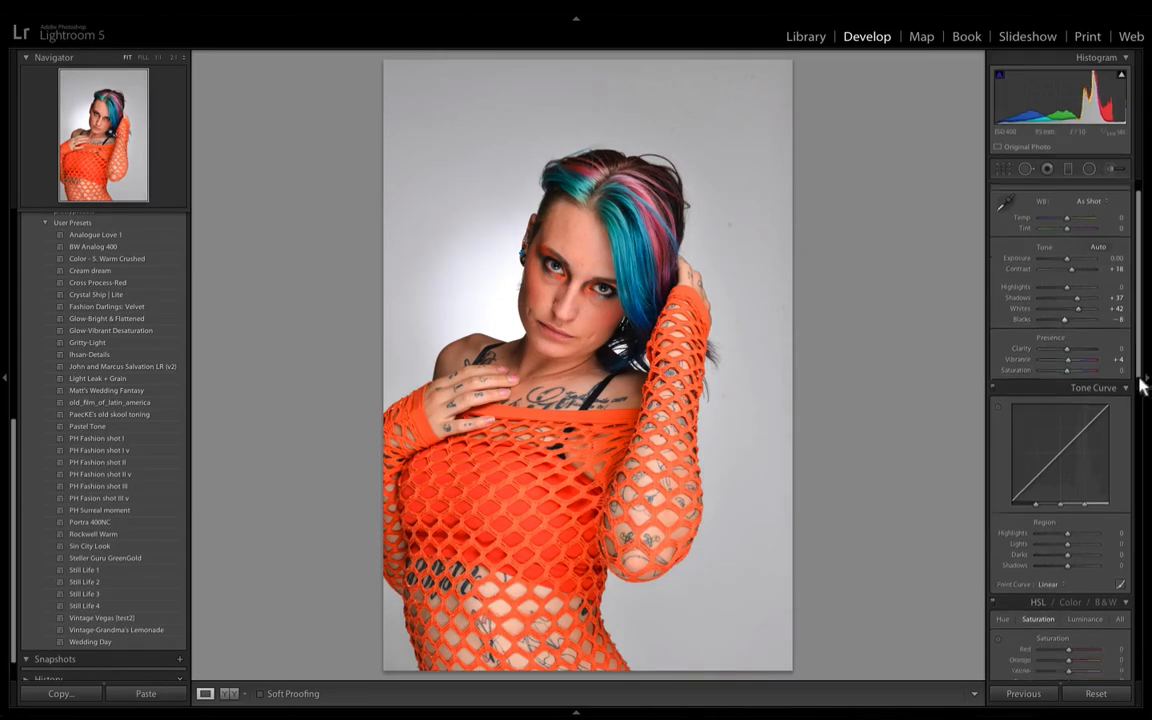
- Set the HSL saturation to Blue +40, Orange -9 and Red -4
scroll(1133, 462, down, 2)
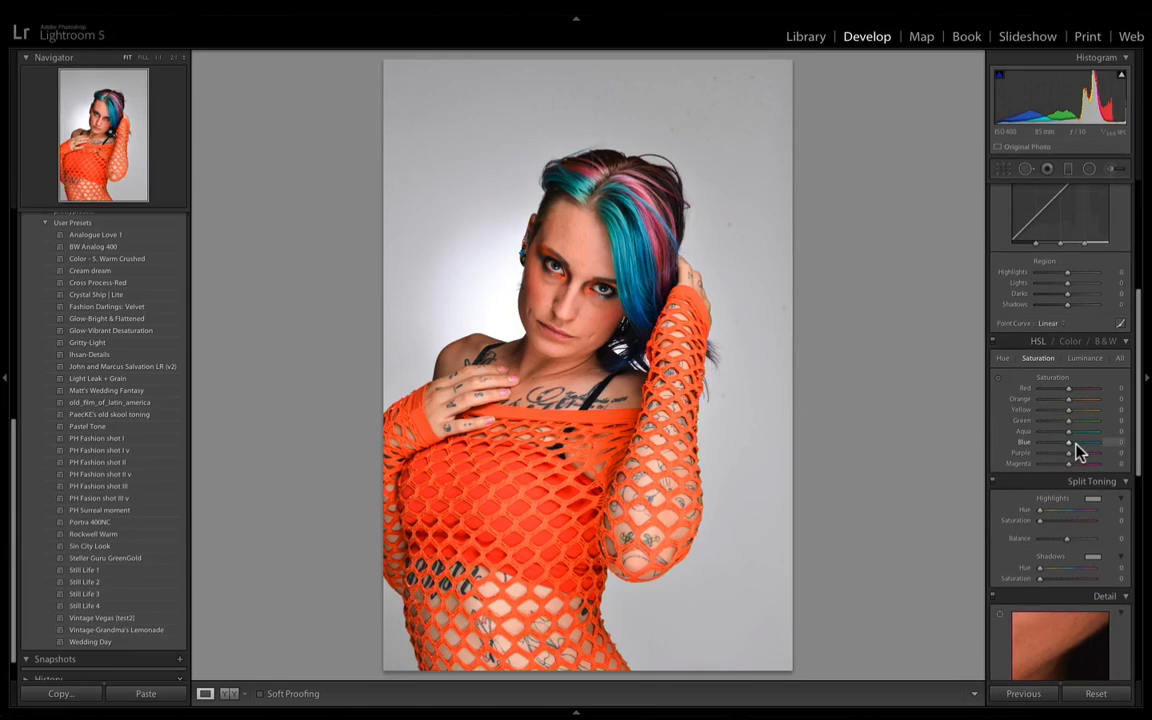
drag(1077, 450, 1068, 399)
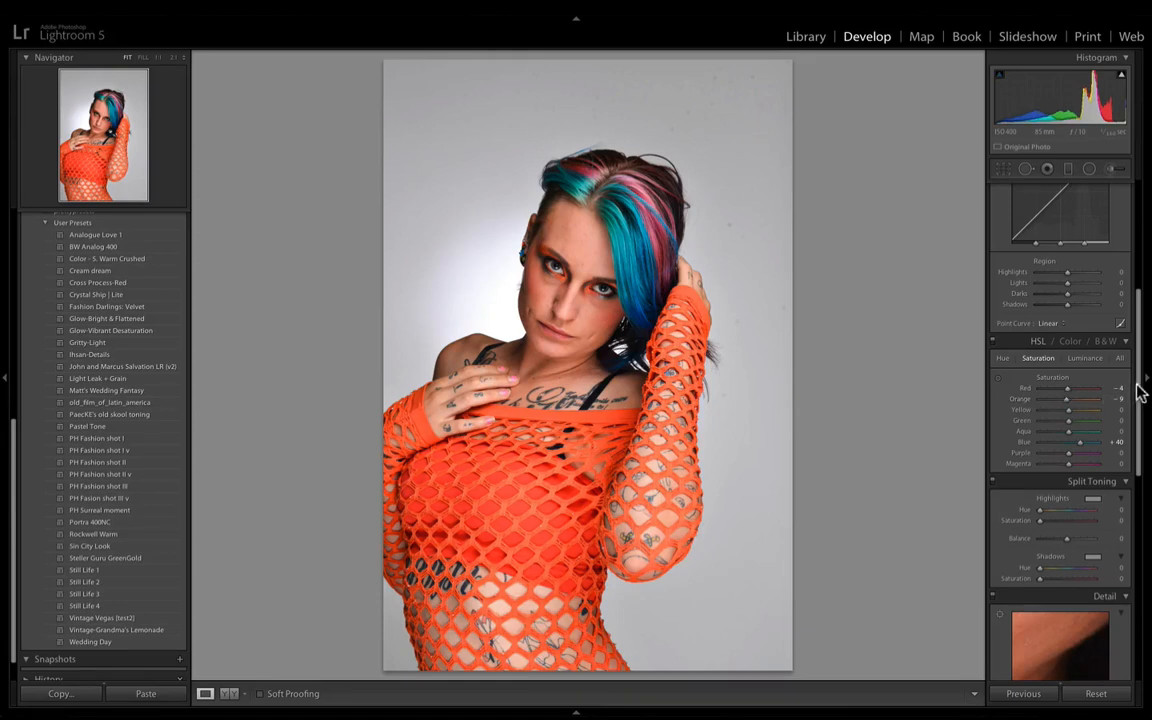
- Compare the edited portrait with the original side by side, then return to the single view
drag(1139, 386, 1146, 220)
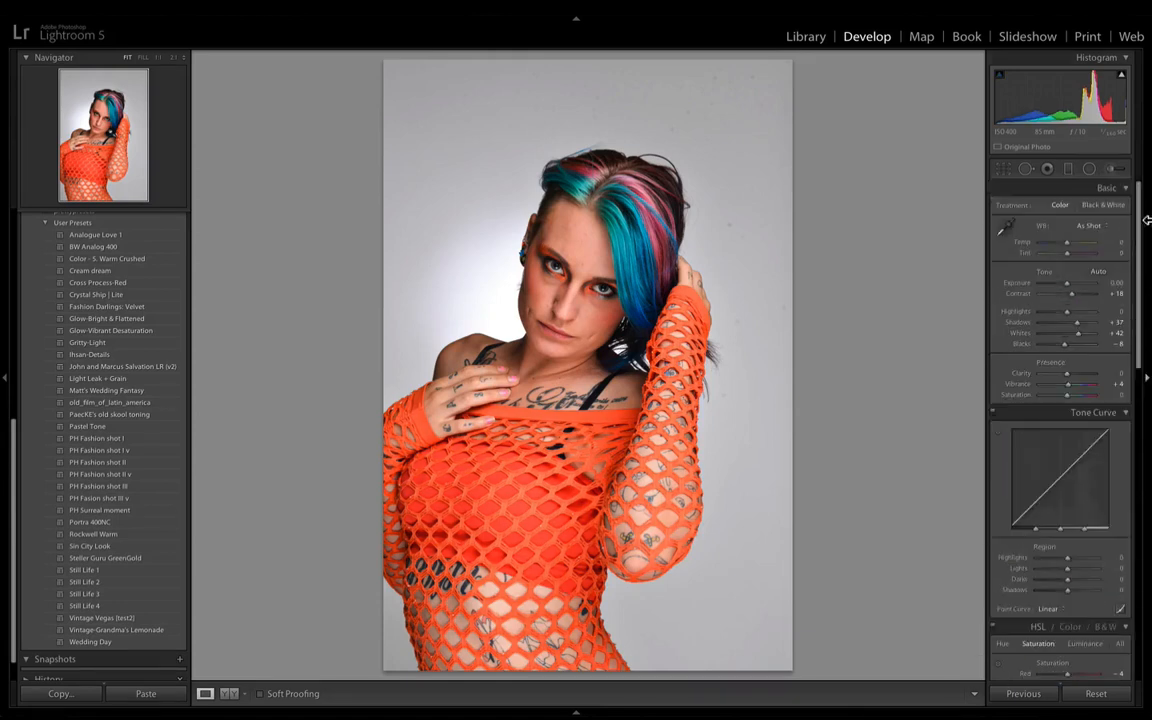
key(y)
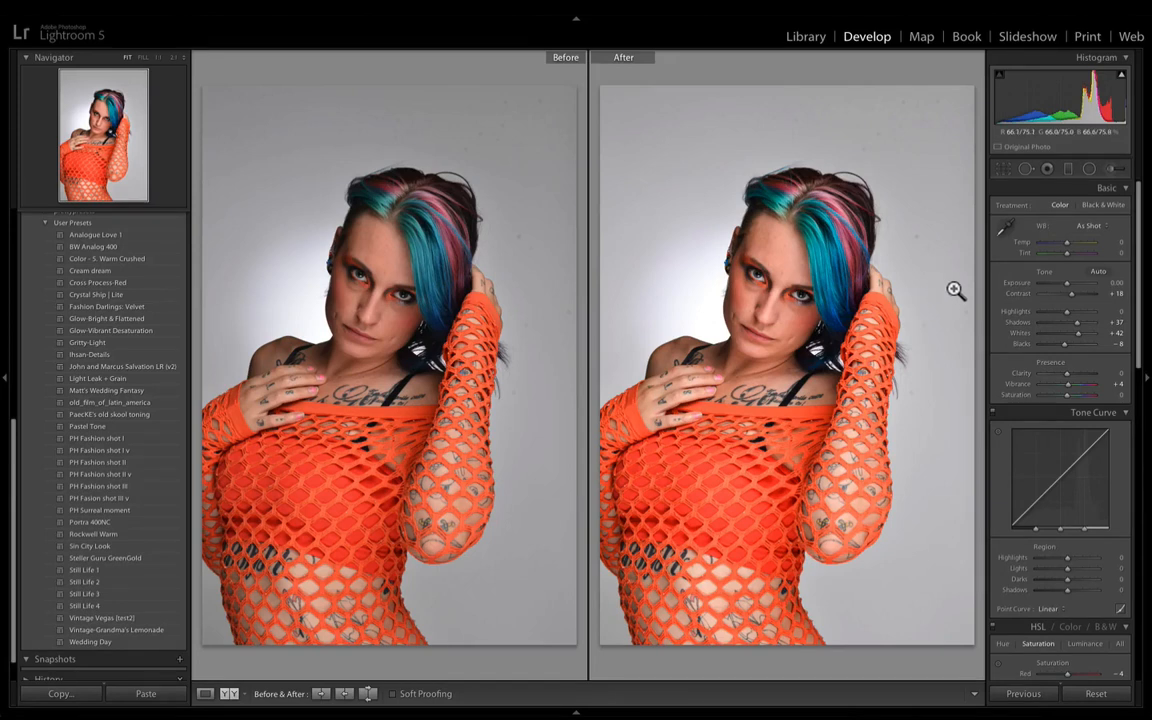
key(y)
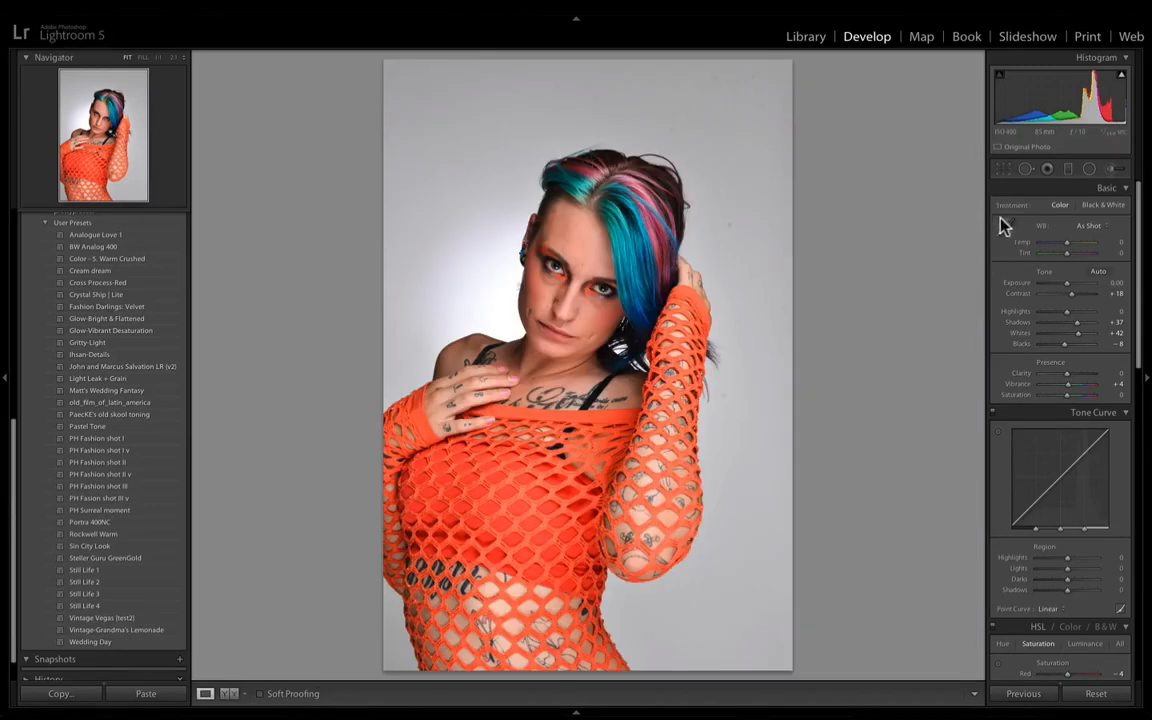
- Crop the portrait tighter around the model at the As Shot aspect, trimming the empty background above her head, and apply the crop
click(1004, 168)
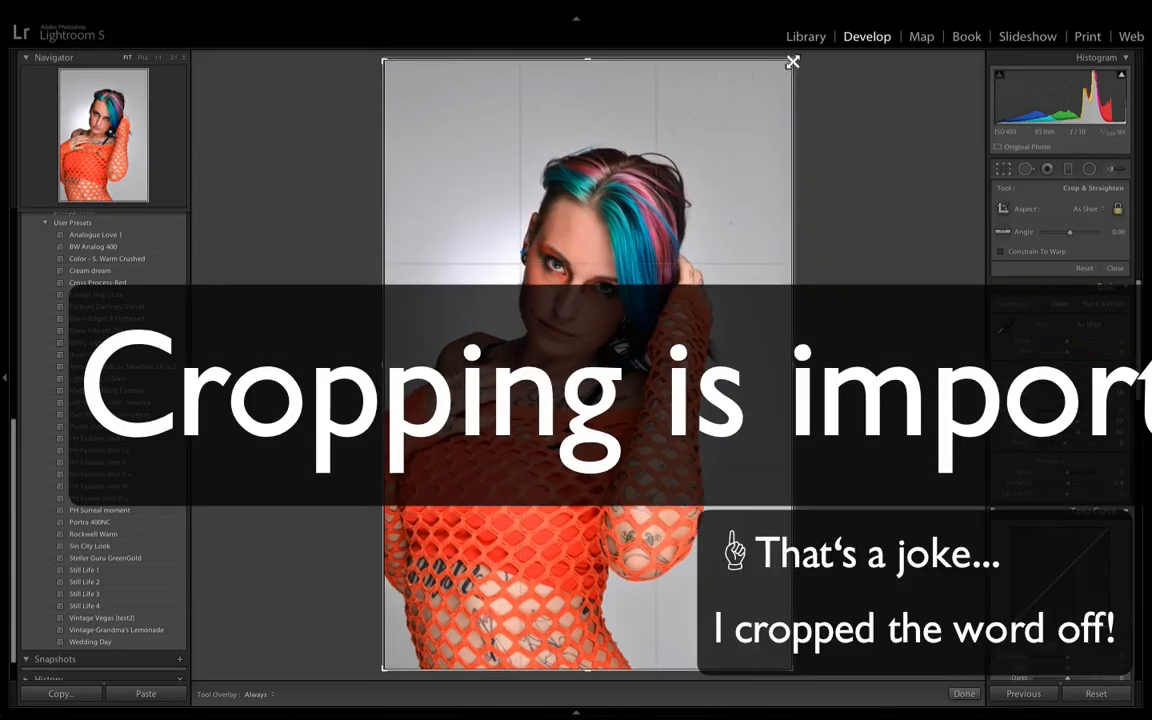
drag(793, 62, 766, 82)
drag(728, 180, 736, 200)
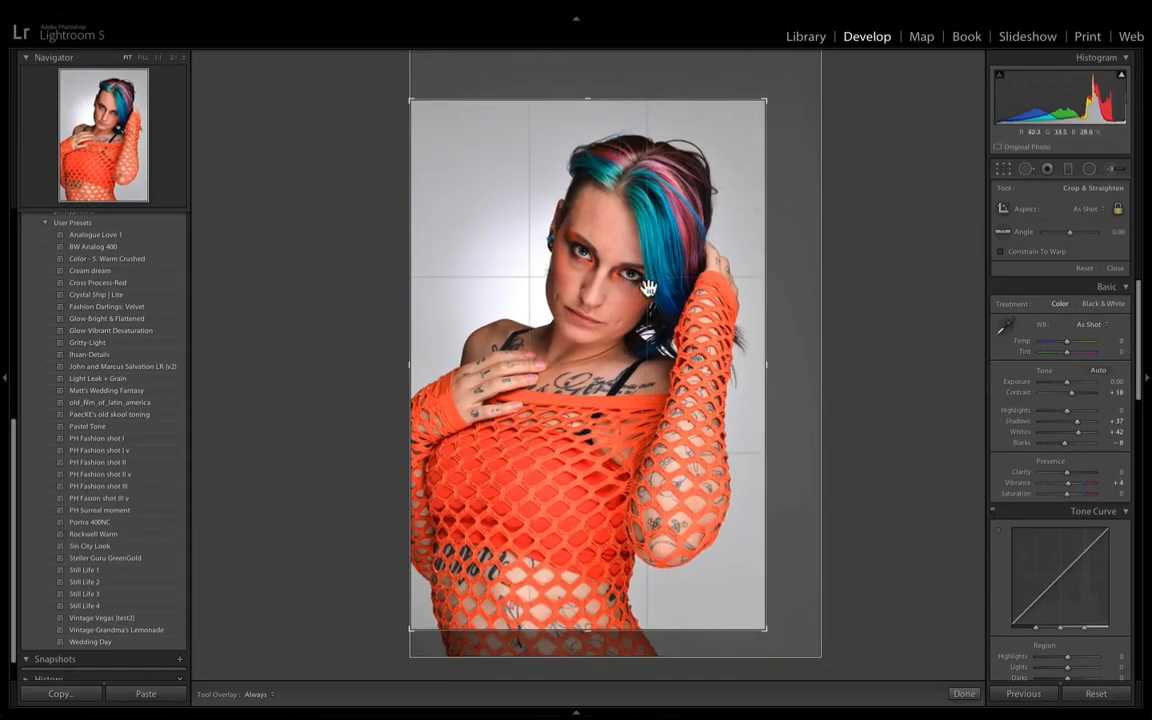
drag(766, 100, 763, 102)
drag(710, 189, 712, 204)
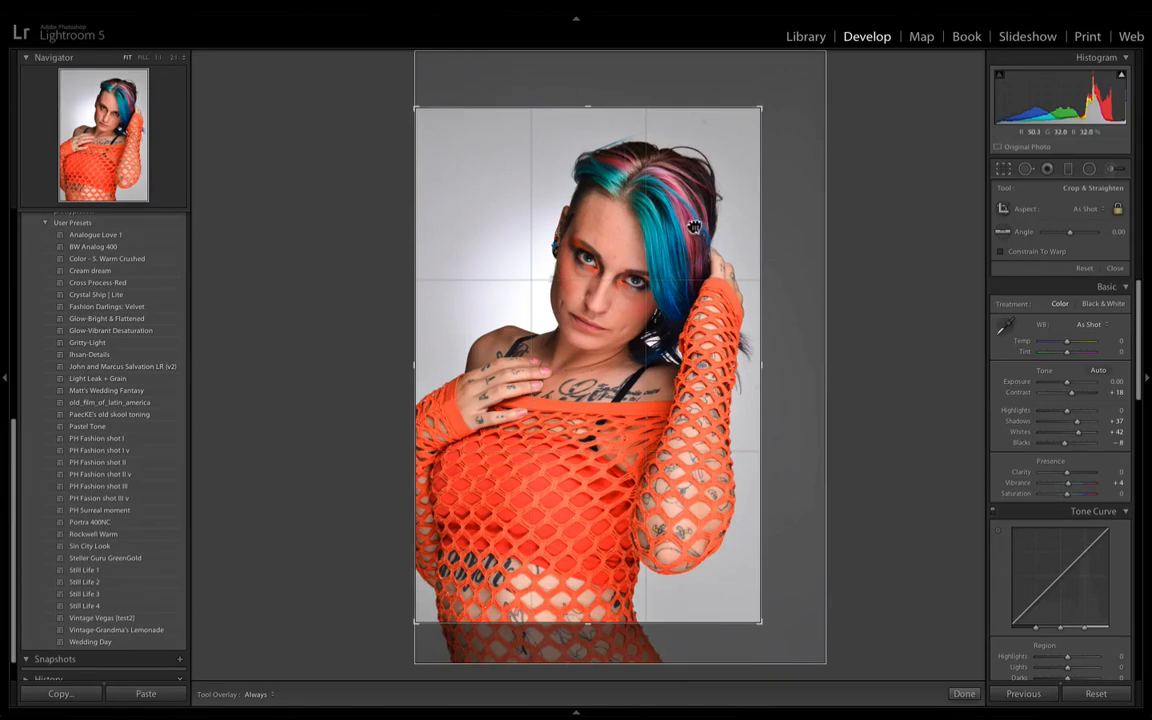
drag(628, 213, 705, 208)
key(Return)
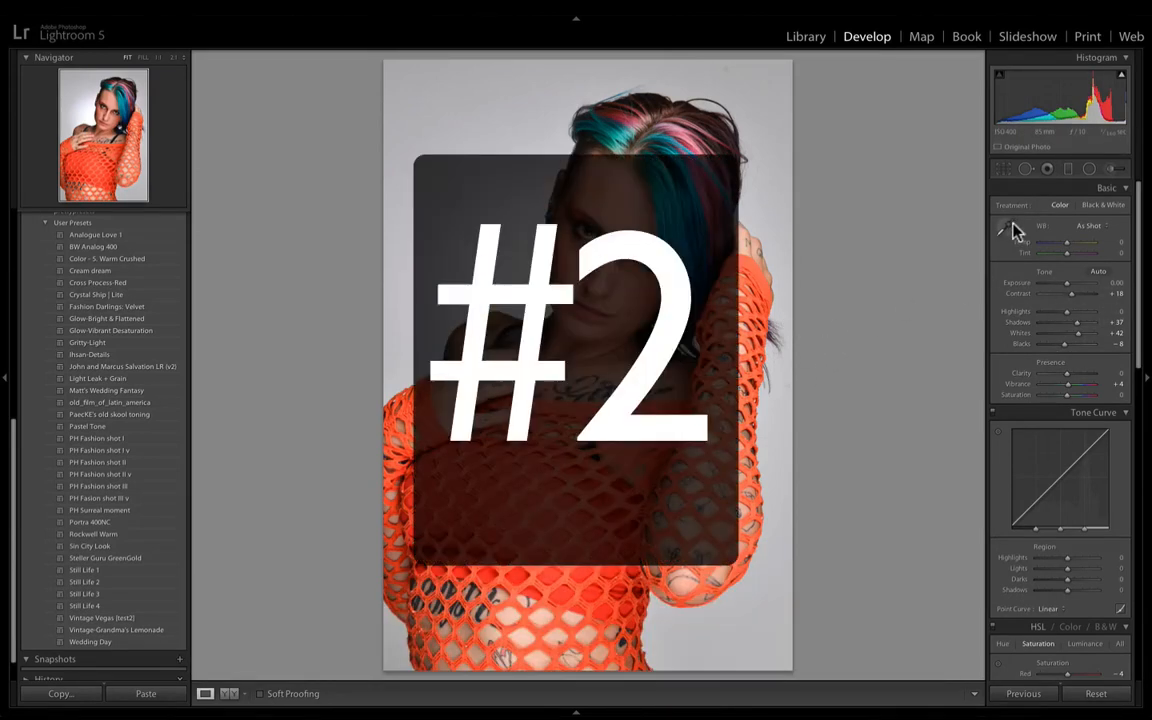
- Zoom in on the face and heal blemishes on the middle of the forehead using Spot Removal in Heal mode, starting at size 75
click(1026, 169)
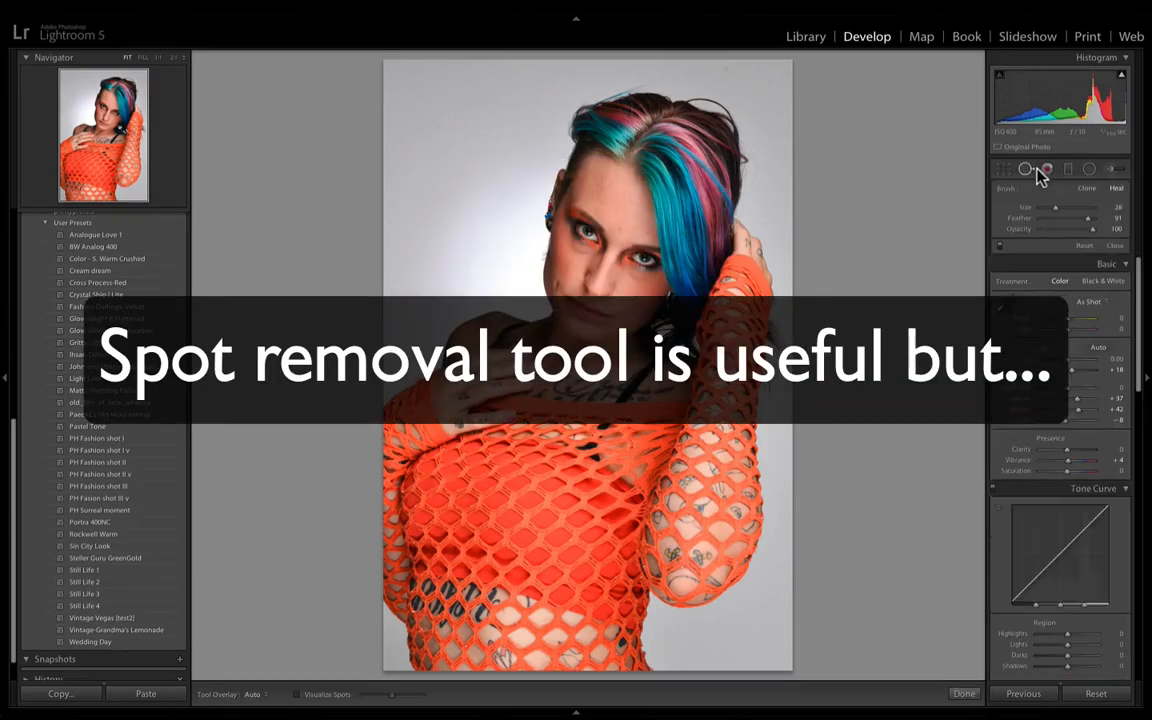
key(z)
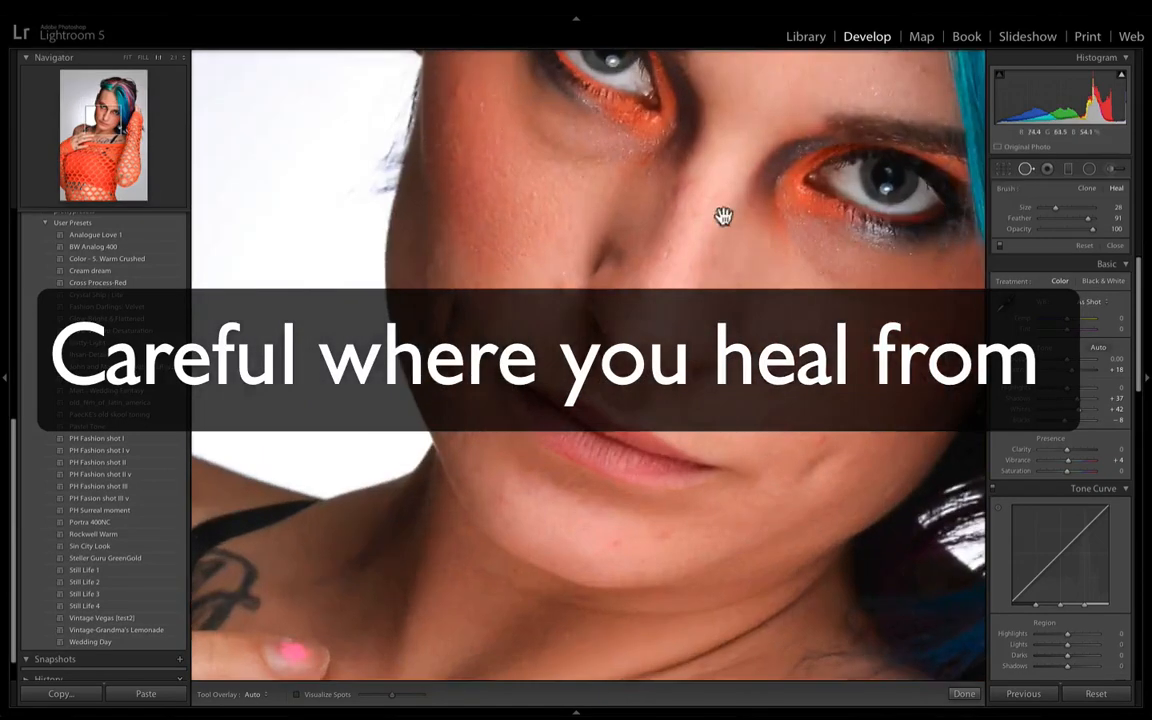
drag(712, 197, 709, 263)
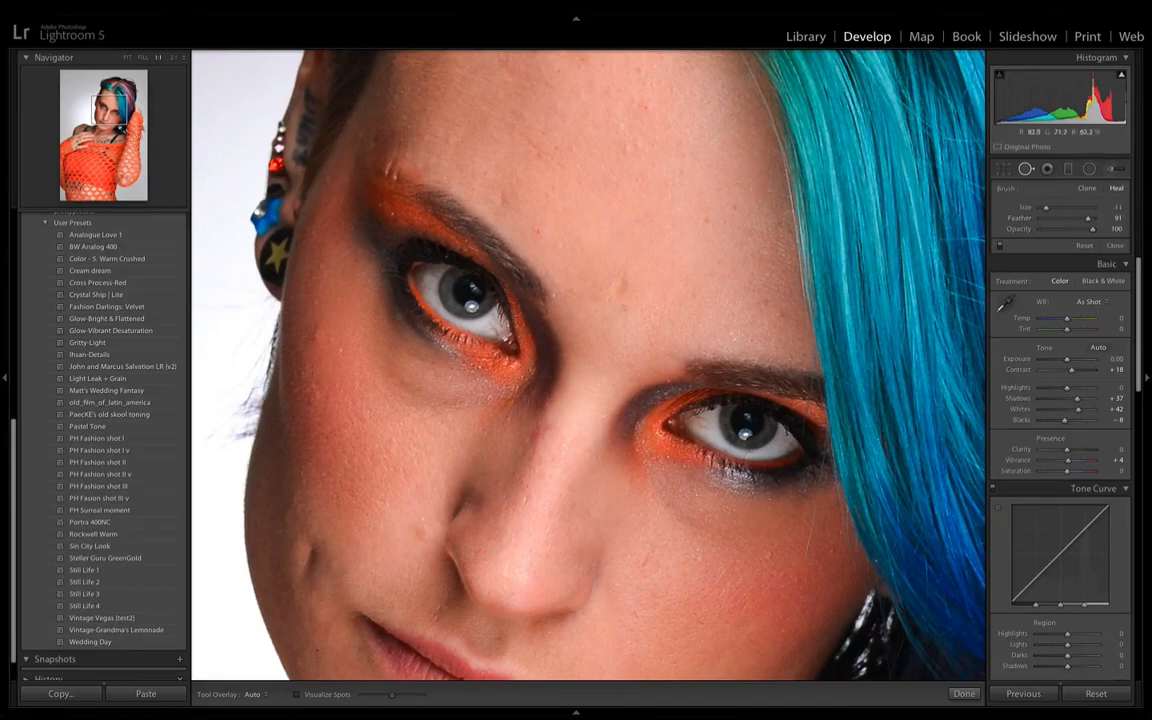
click(620, 289)
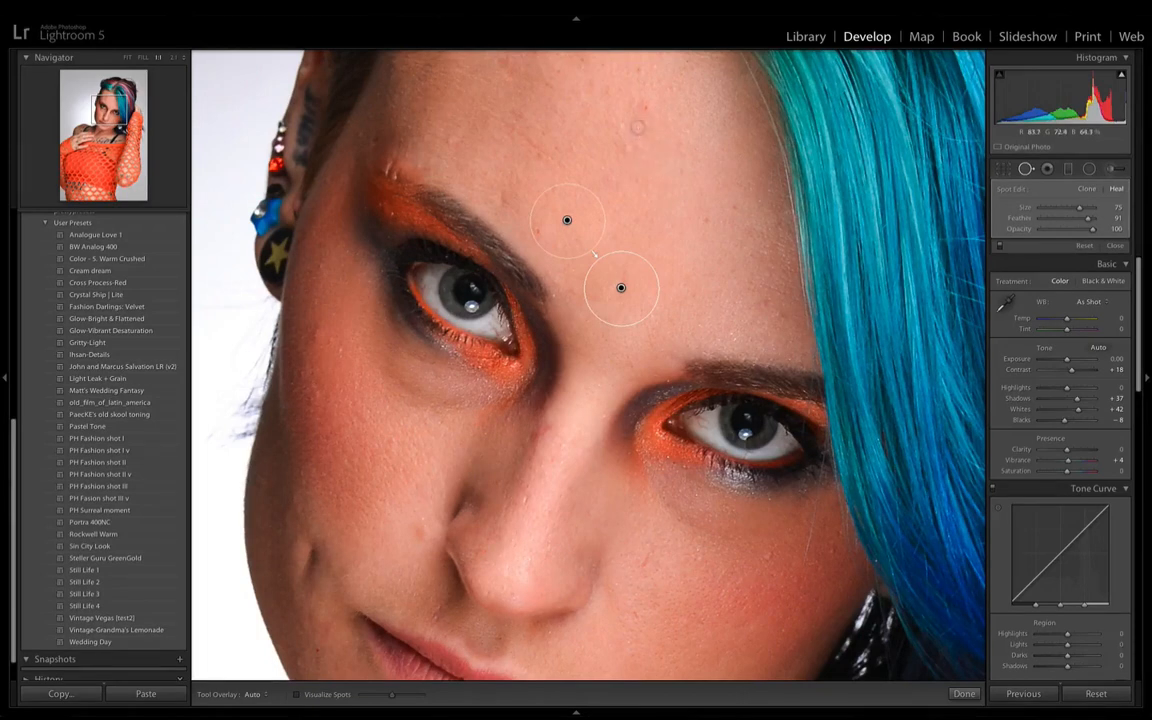
click(646, 110)
key(space)
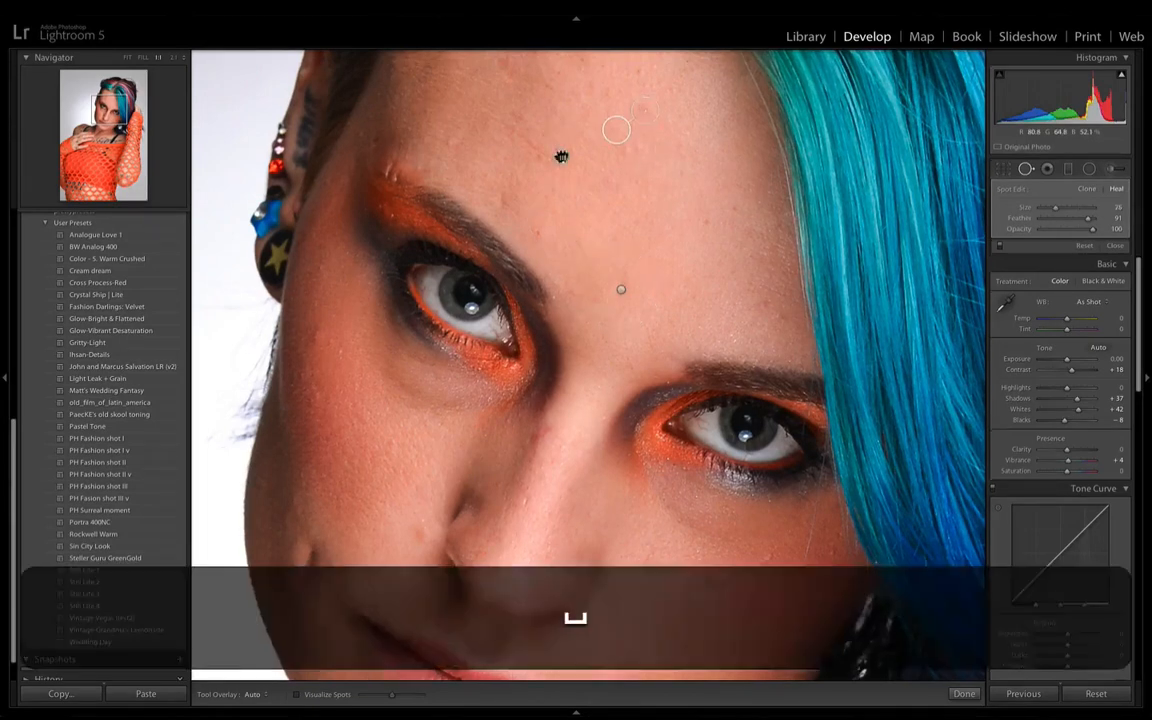
- Heal three blemishes above the eyebrow nearest the visible ear, resampling the outermost one from skin just above it
drag(554, 124, 553, 293)
click(545, 321)
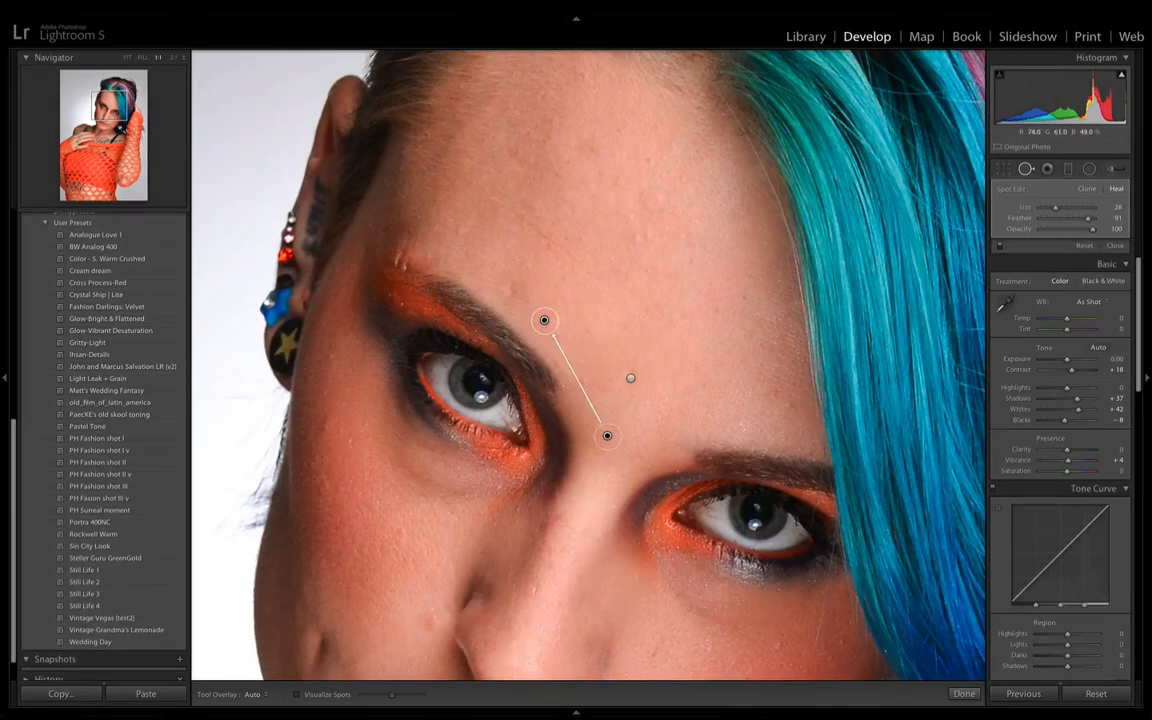
click(512, 286)
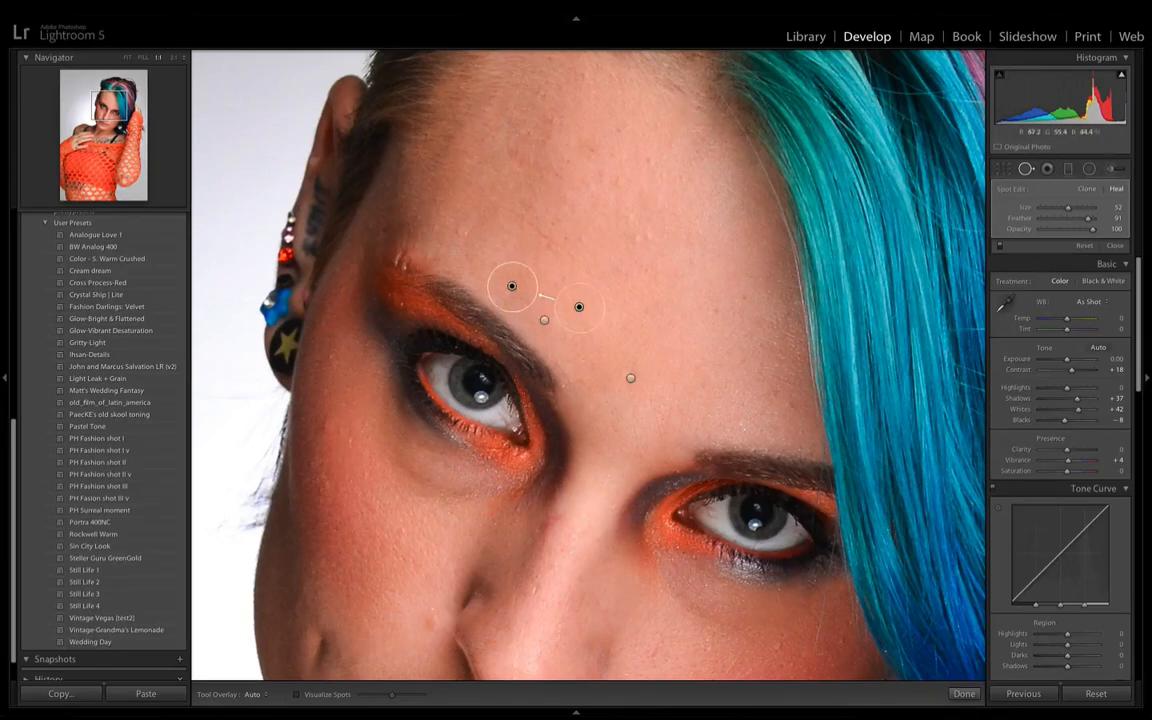
click(459, 231)
drag(503, 223, 475, 202)
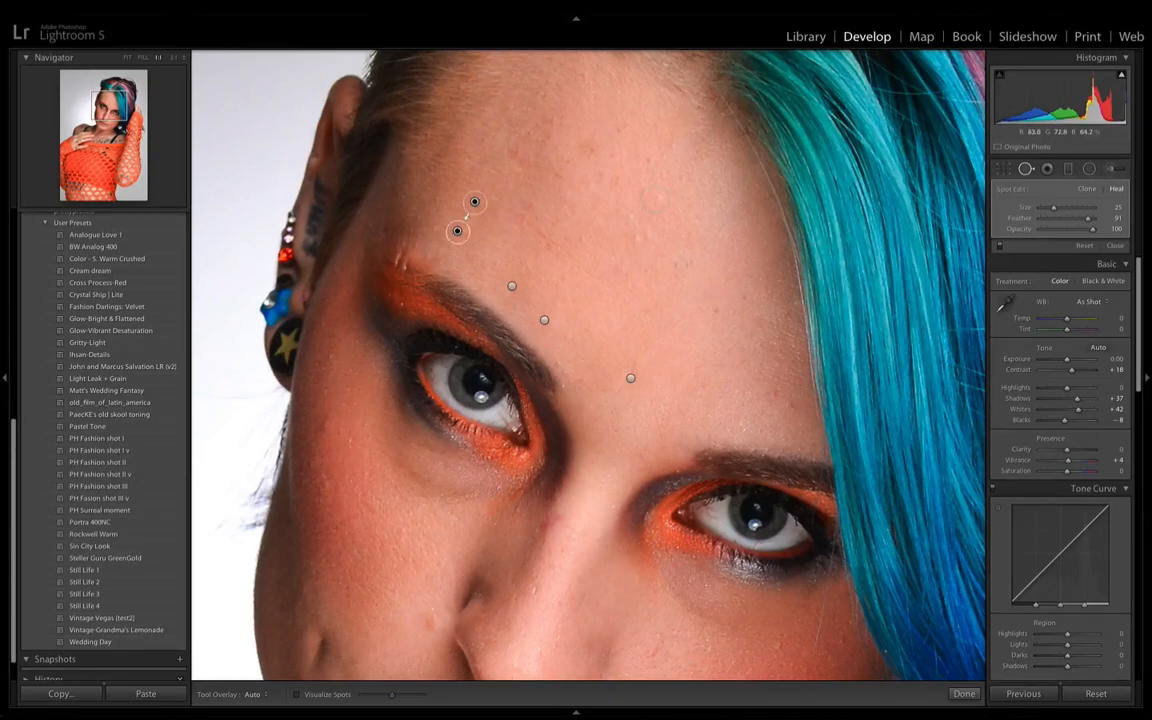
click(666, 329)
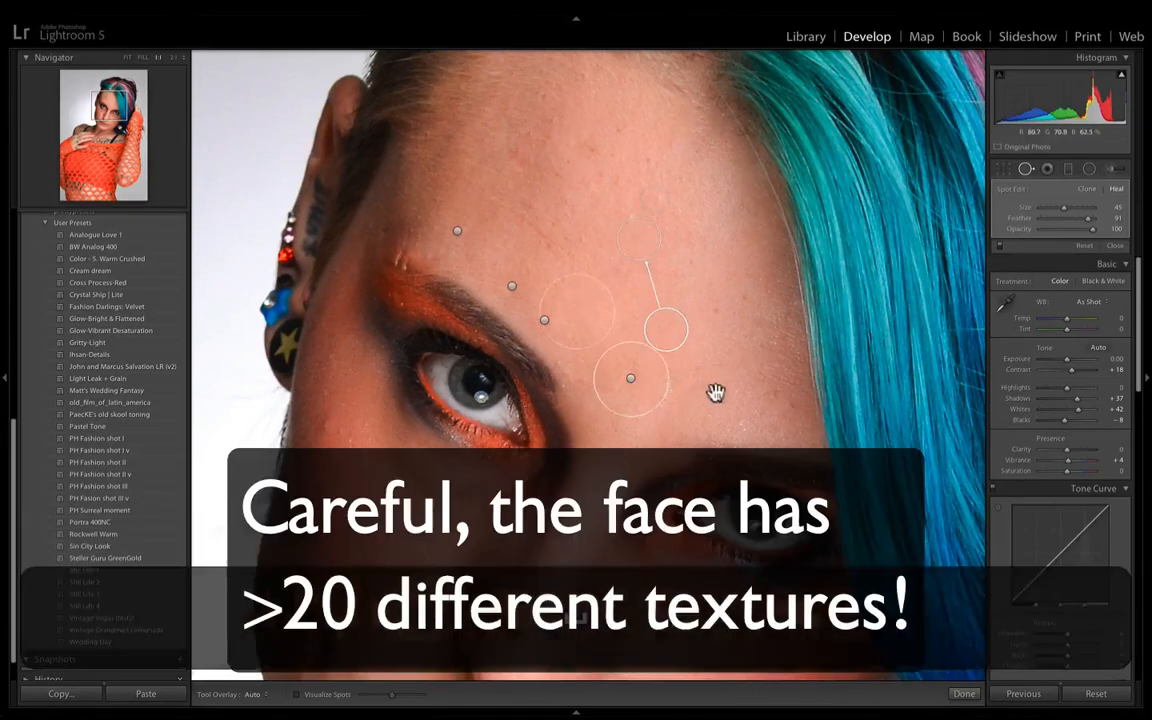
drag(718, 389, 803, 229)
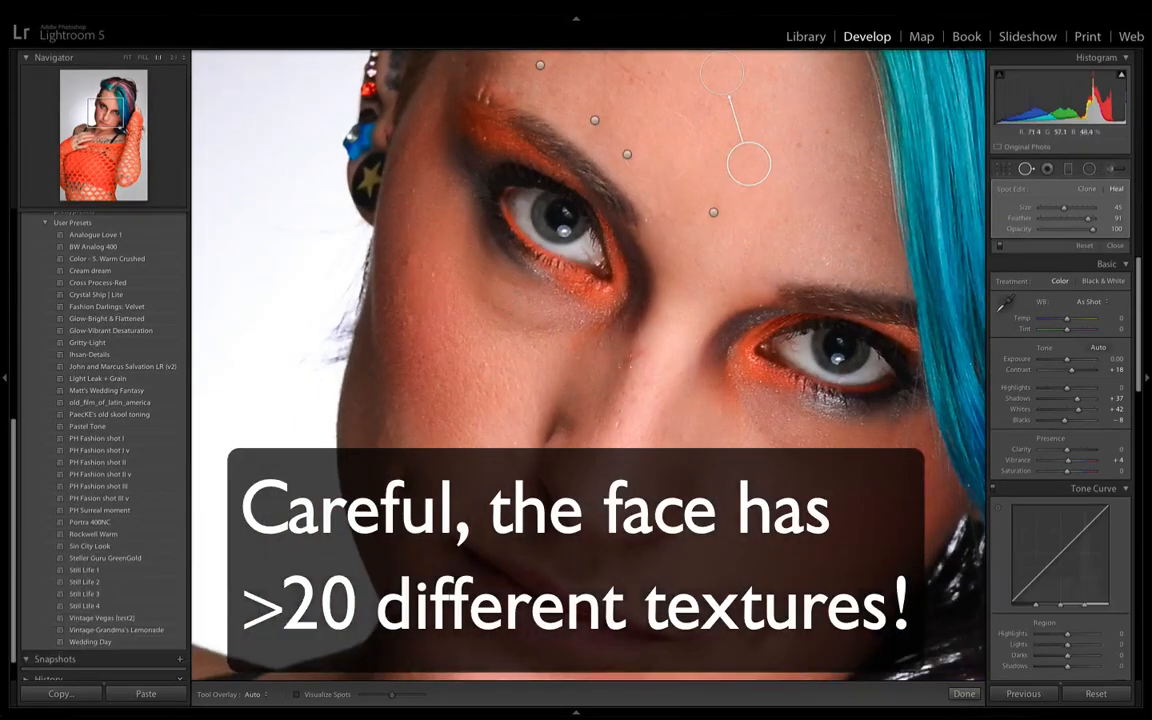
key(Delete)
- Heal the marks on and beside the bridge of the nose, adjusting the healing circles' placement
click(641, 354)
drag(663, 330, 657, 322)
click(622, 364)
mouse_move(611, 405)
mouse_down()
mouse_move(666, 404)
mouse_move(653, 419)
mouse_move(621, 397)
mouse_move(613, 410)
mouse_up()
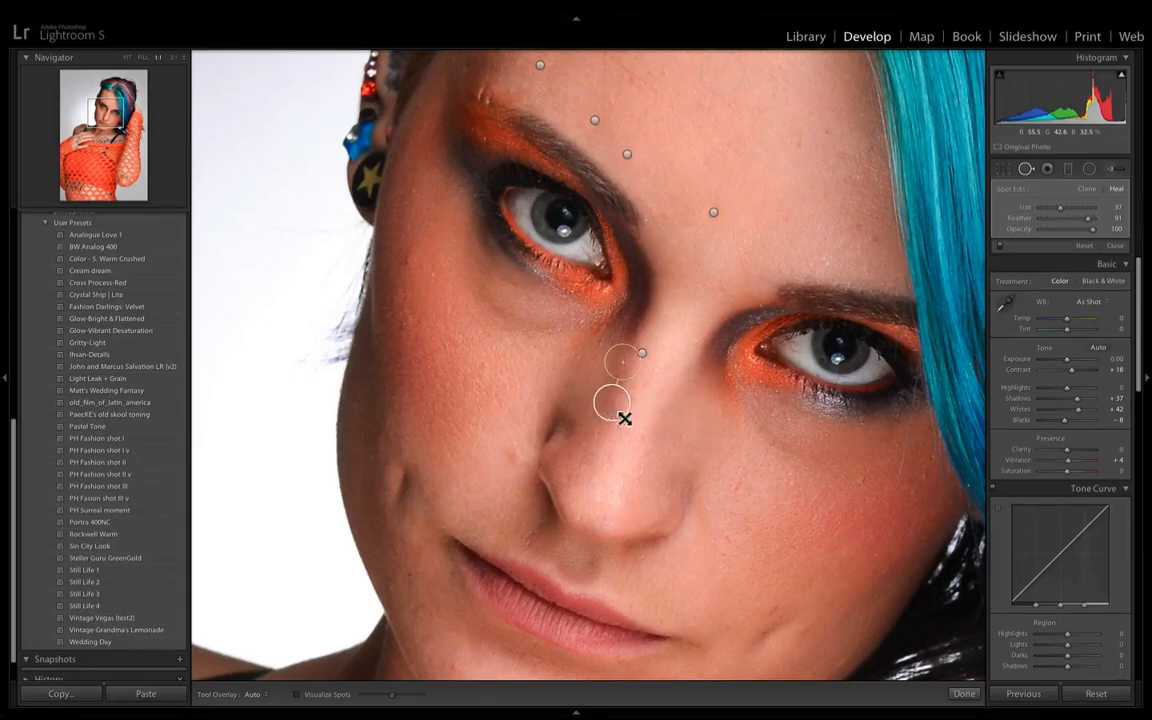
- Heal the blemish on the cheek beside the nostril, repositioning its sample area on nearby cheek skin
key(space)
drag(437, 465, 470, 387)
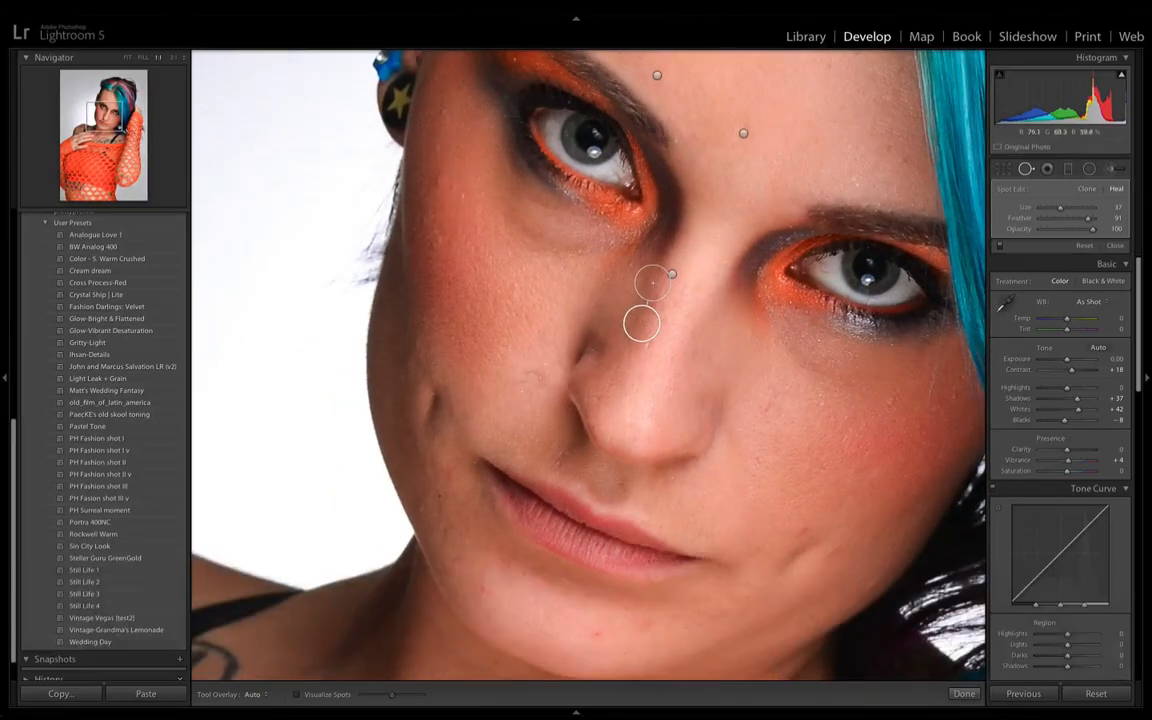
click(543, 380)
drag(531, 413, 519, 391)
- Heal the small dark marks along the lower cheek and jawline beside the corner of the mouth
key(space)
drag(440, 532, 452, 470)
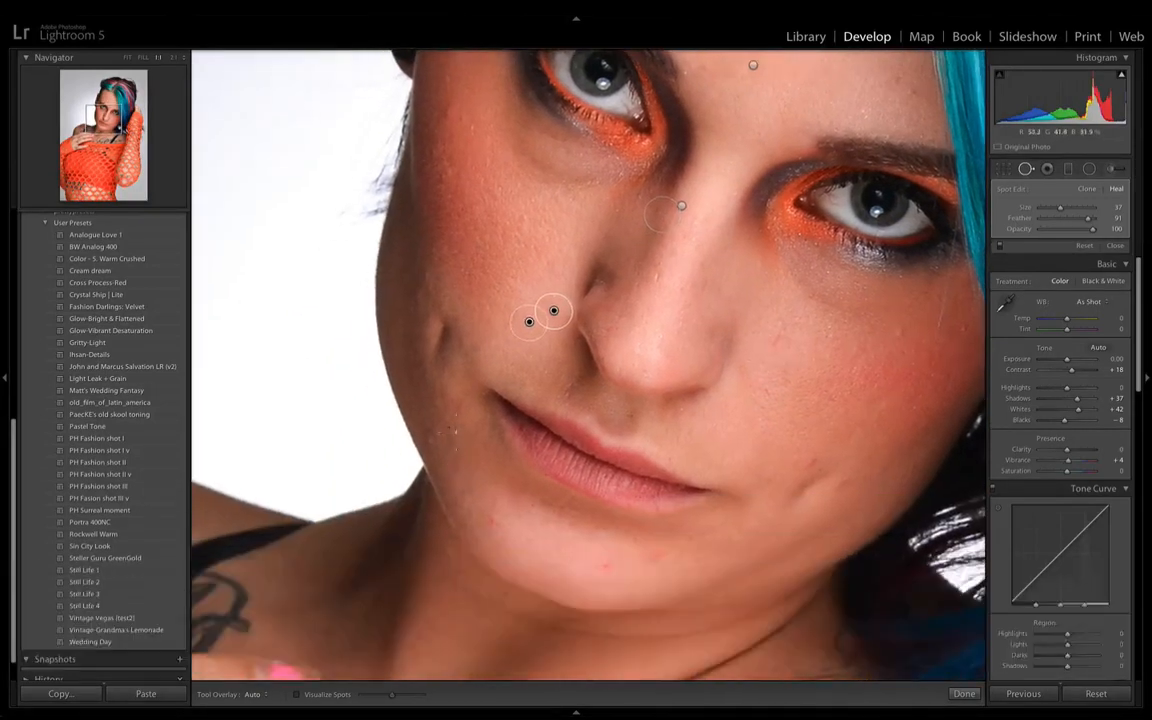
click(448, 427)
click(428, 438)
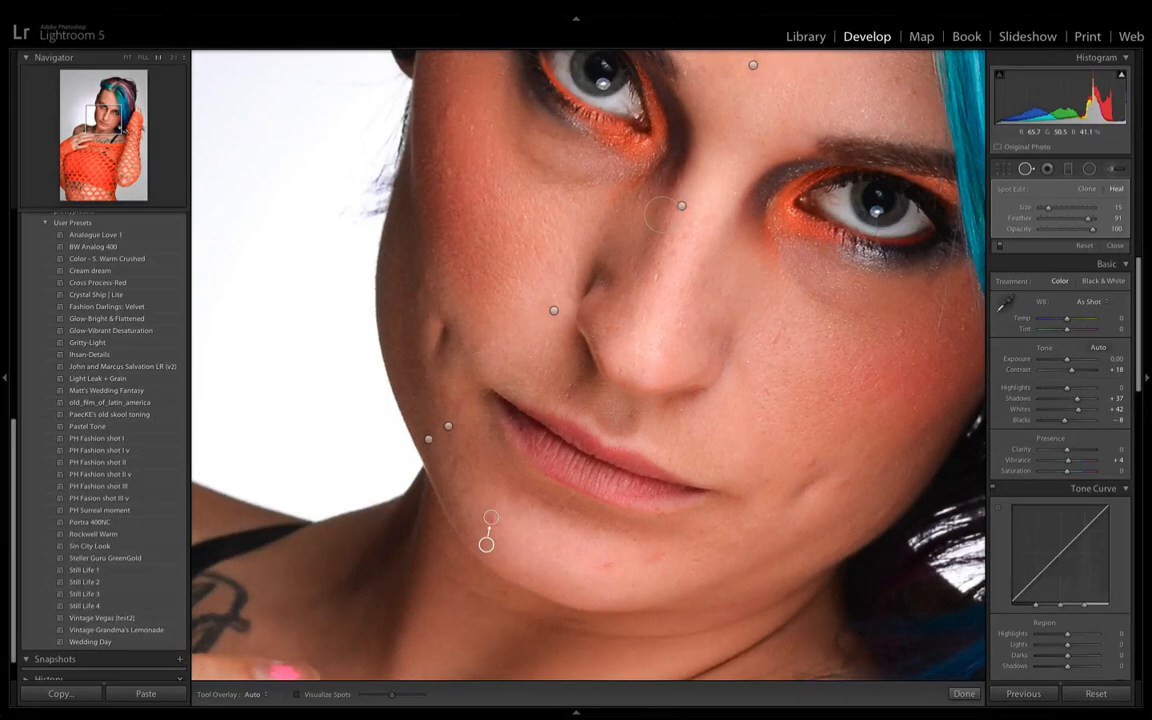
- Heal the red spot on the chin and four blemishes across the cheek on the hair-covered side of the face
key(space)
drag(566, 550, 586, 497)
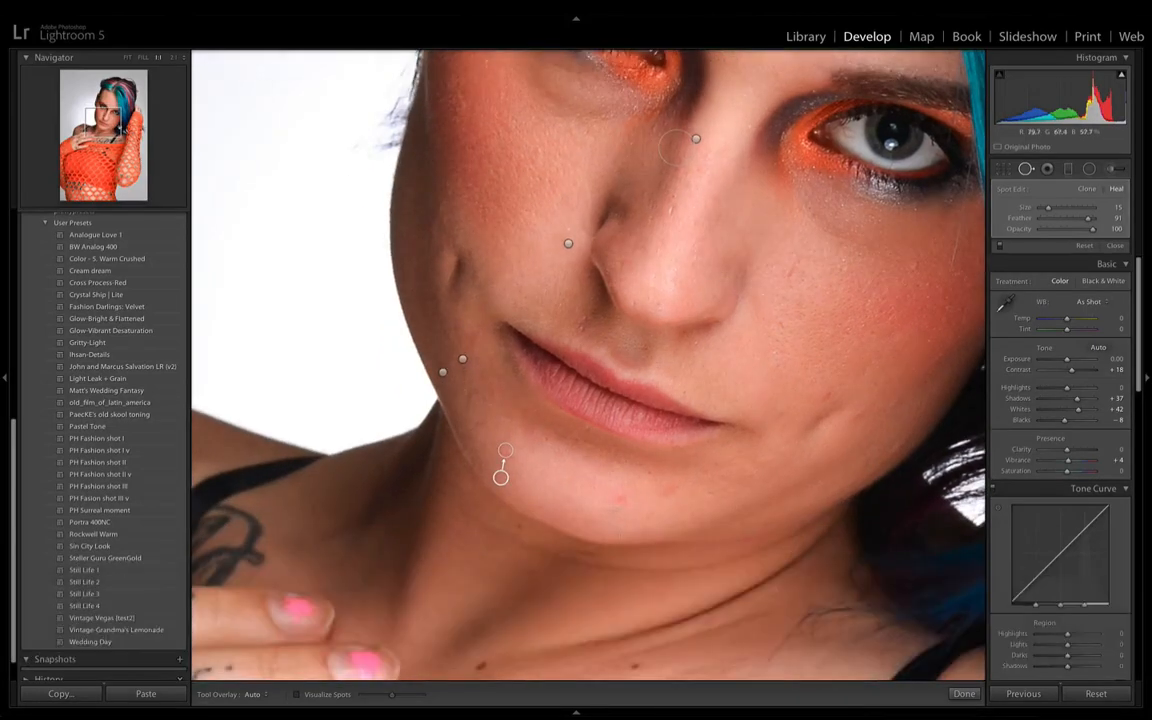
click(620, 498)
click(824, 395)
click(789, 272)
click(780, 323)
click(912, 264)
- Heal the mark on the ridge of the nose at size 27 and a blemish on the forehead beside the blue hair
key(space)
drag(638, 304, 519, 424)
click(549, 329)
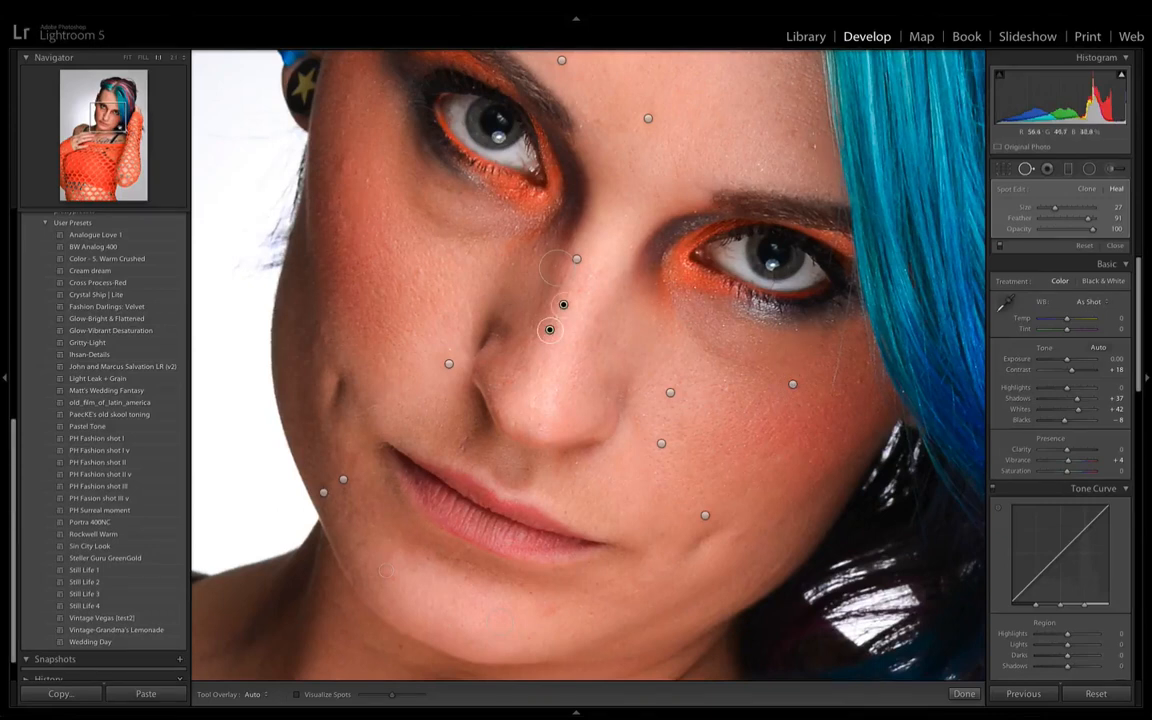
click(812, 118)
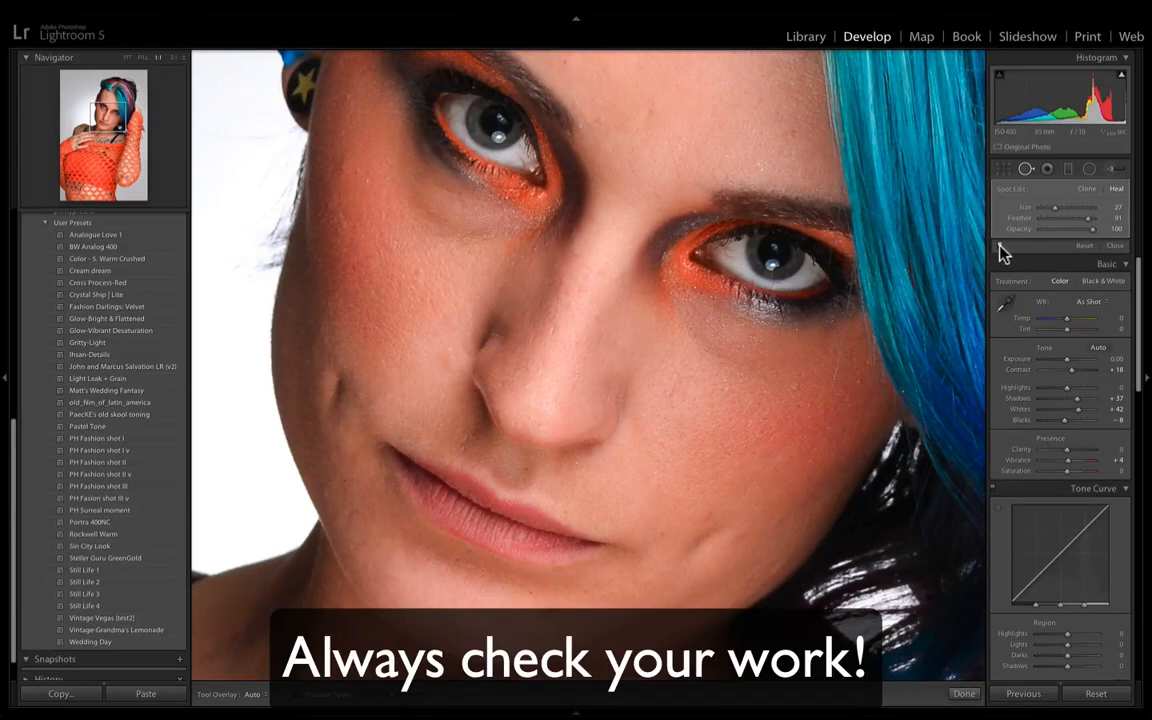
- Zoom out to the upper body, activate the Adjustment Brush and reset all of its effect settings
key(super+minus)
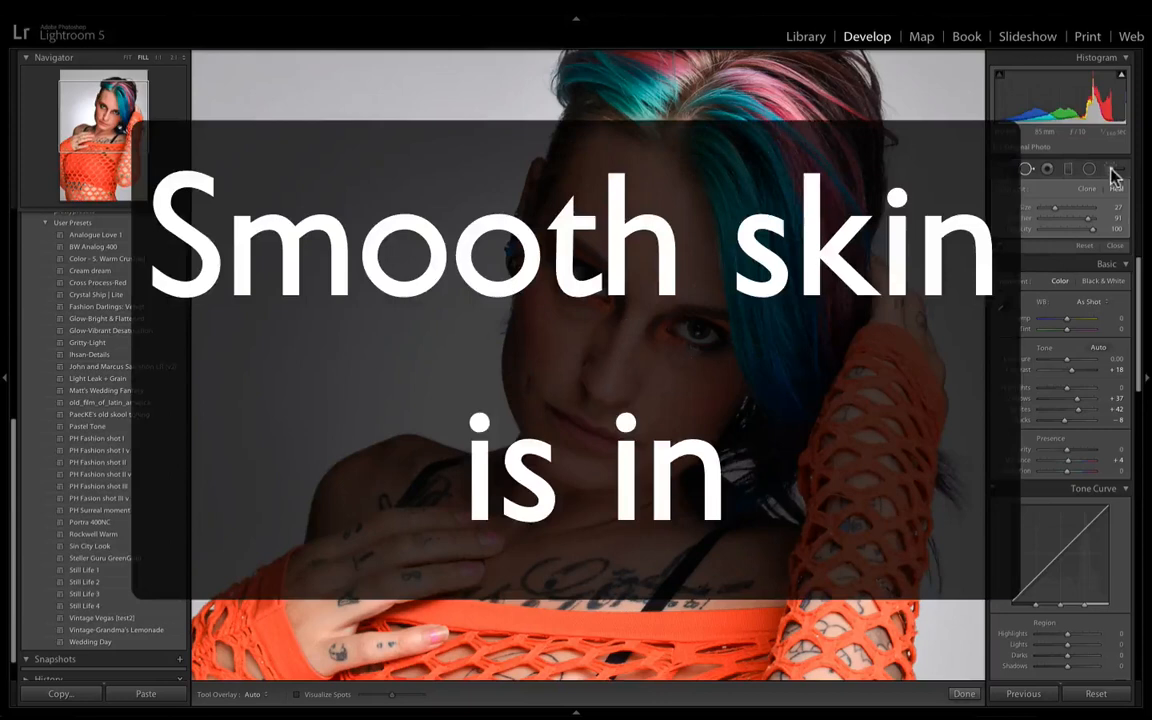
click(1111, 170)
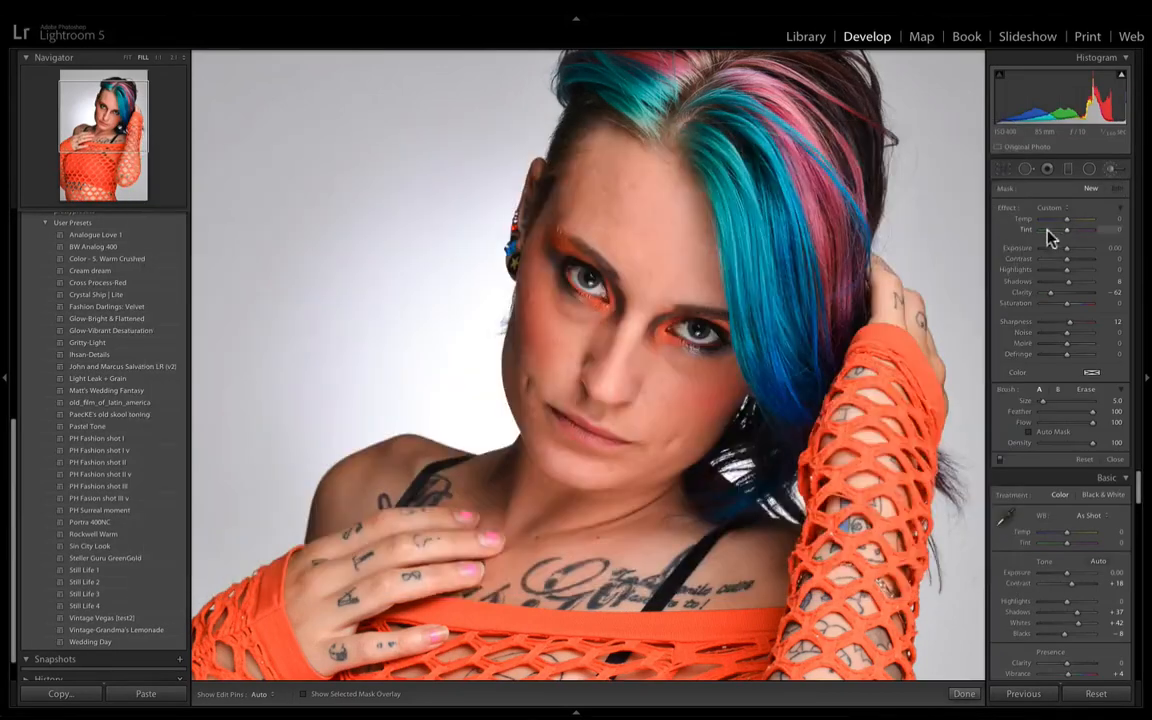
key(alt)
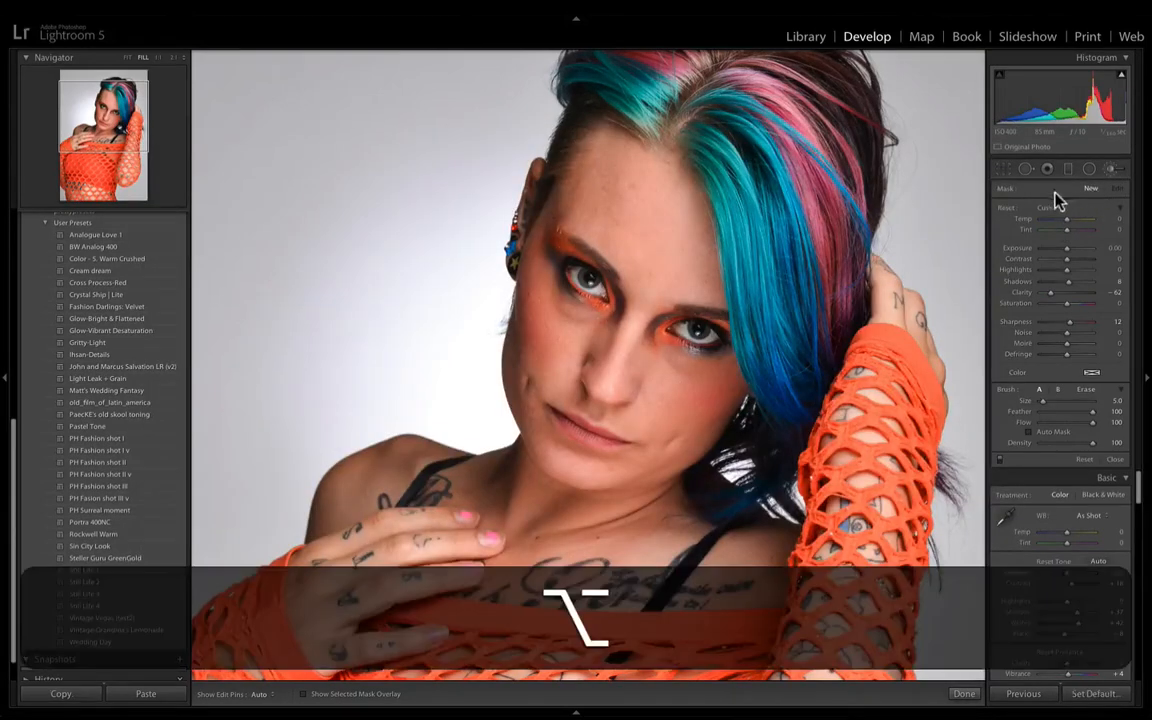
alt+click(1008, 208)
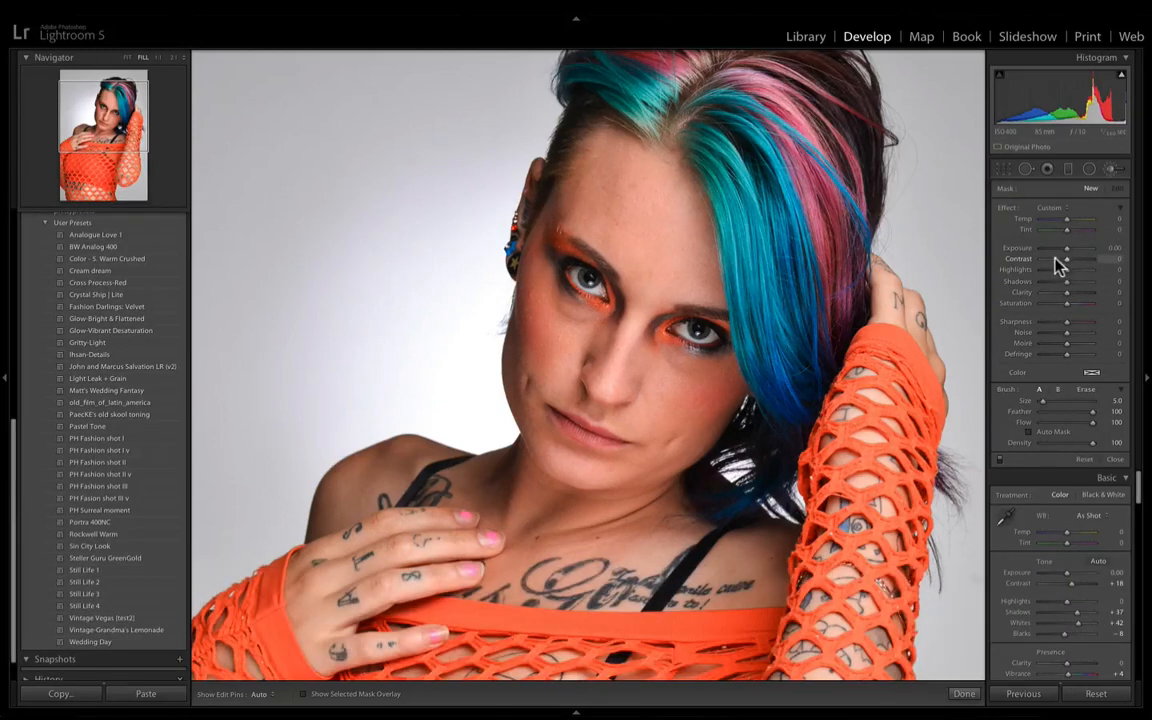
- Set the brush to Shadows 7, Clarity -60 and Sharpness 8 and paint over the forehead and cheek skin at size 5.0
mouse_move(1066, 292)
mouse_down()
mouse_move(1055, 293)
mouse_move(1064, 284)
mouse_up()
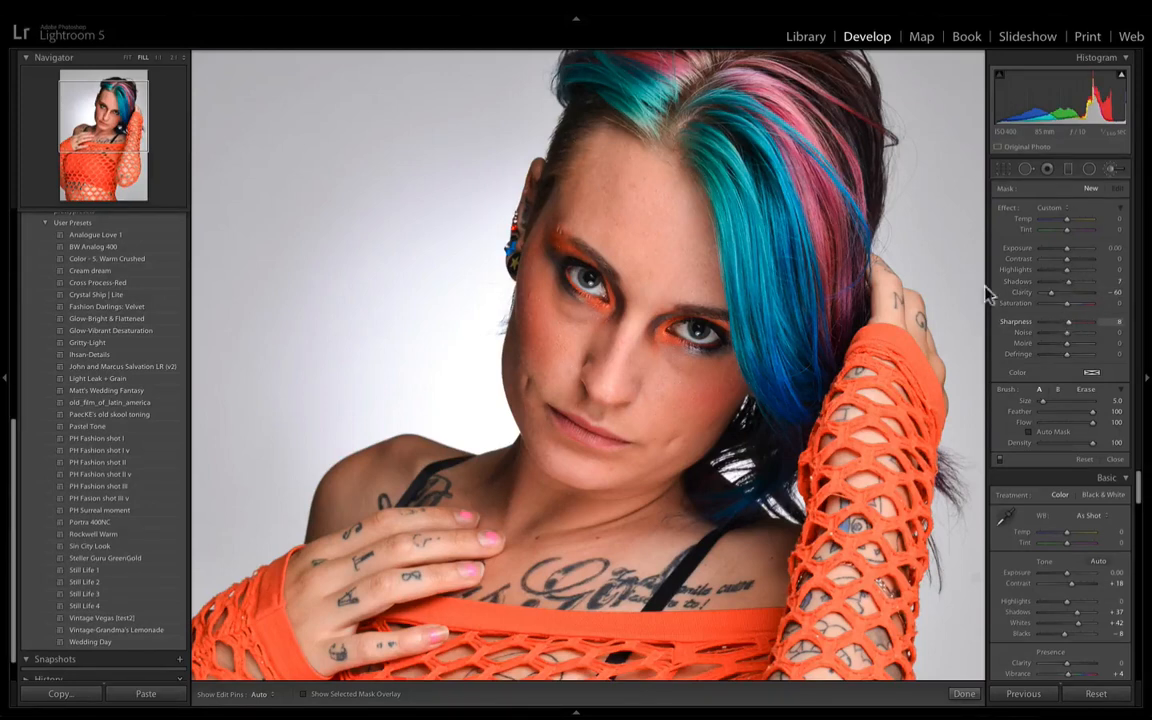
key(h)
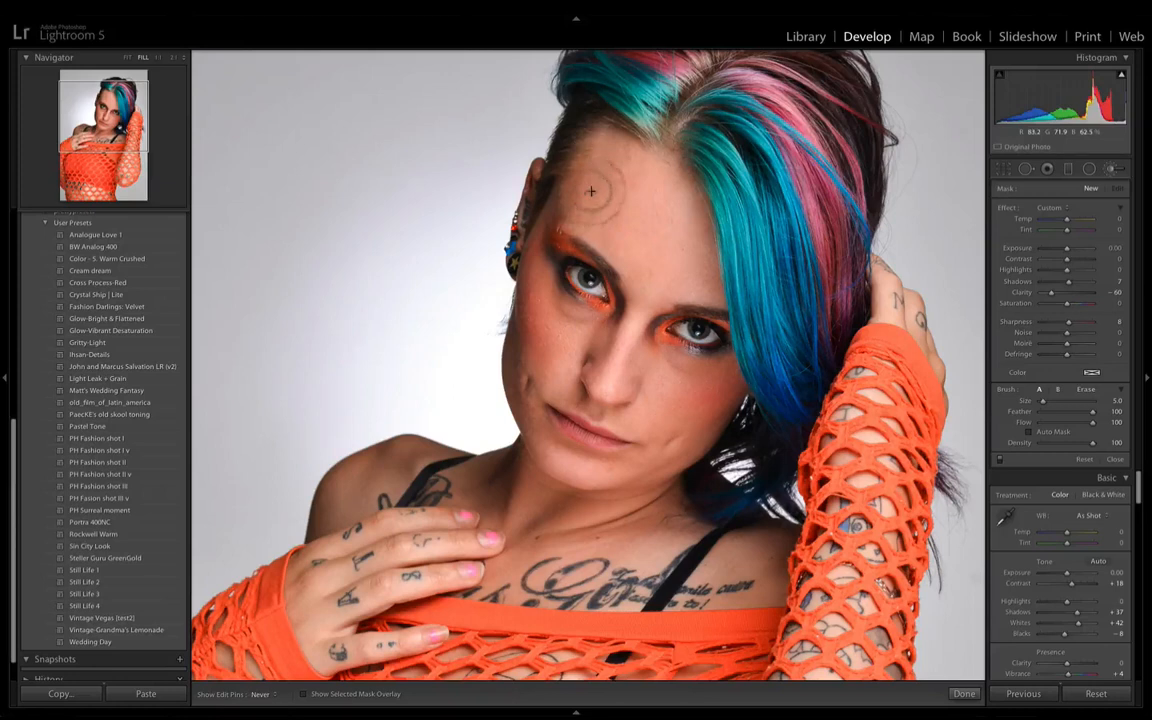
drag(694, 256, 703, 284)
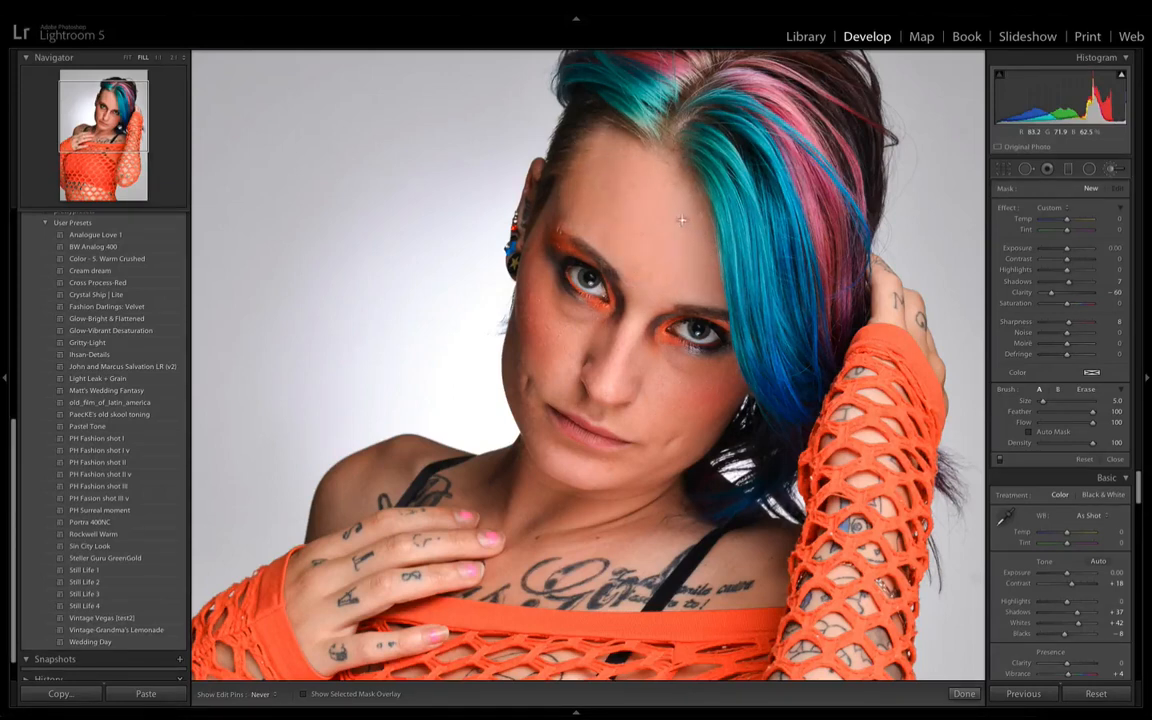
mouse_move(602, 166)
mouse_down()
mouse_move(547, 277)
mouse_move(527, 291)
mouse_move(519, 262)
mouse_move(563, 190)
mouse_up()
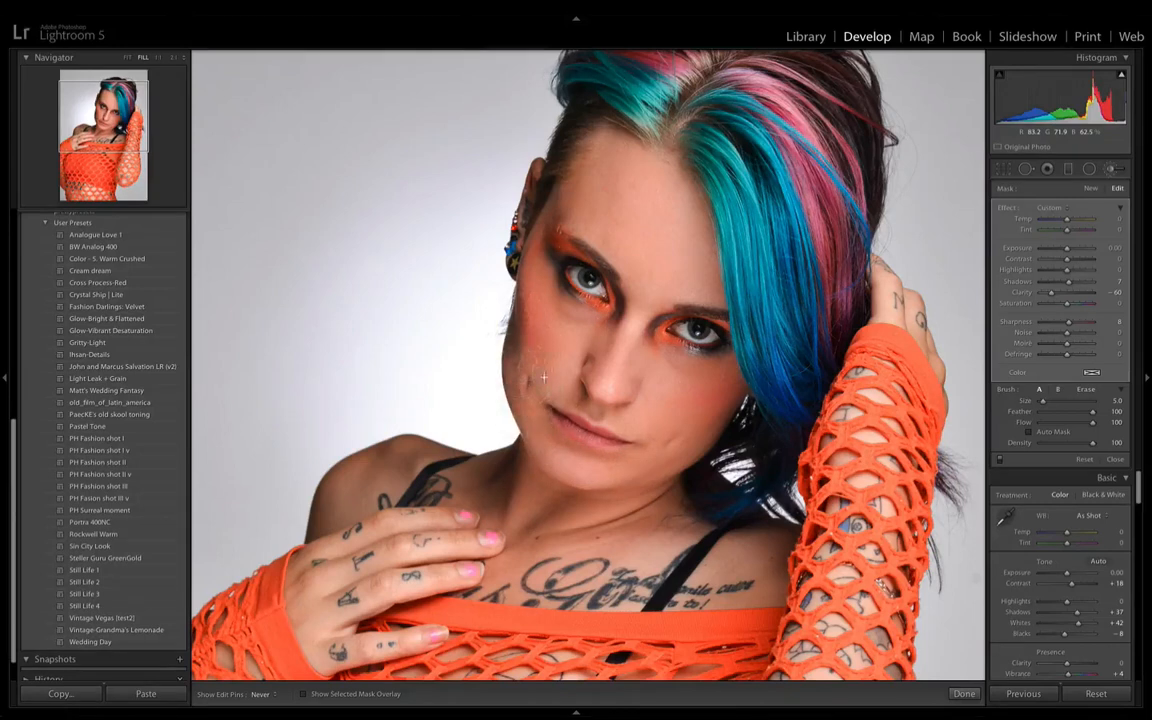
- Reduce the brush size to 3.0 and extend the skin smoothing over the smaller areas of the face
key(h)
key(h)
key([)
key([)
key([)
scroll(570, 389, up, 10)
key(h)
key(h)
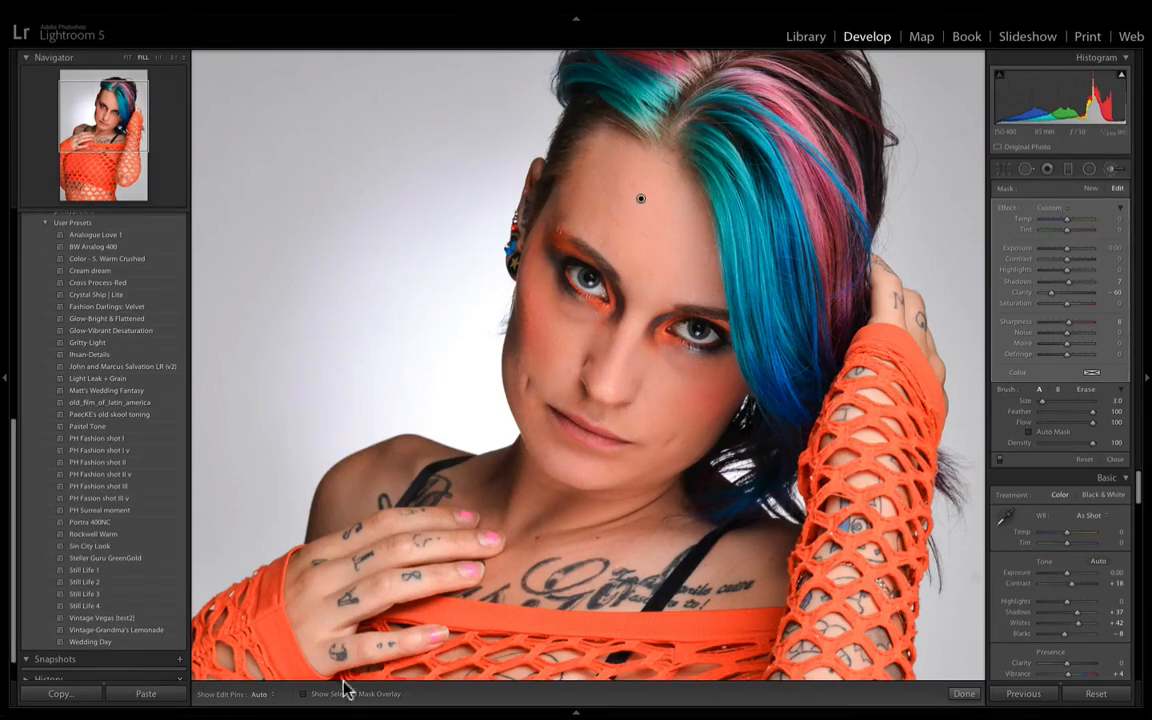
- With the mask overlay shown, erase the skin-smoothing mask from the eye nearest the visible ear
key(o)
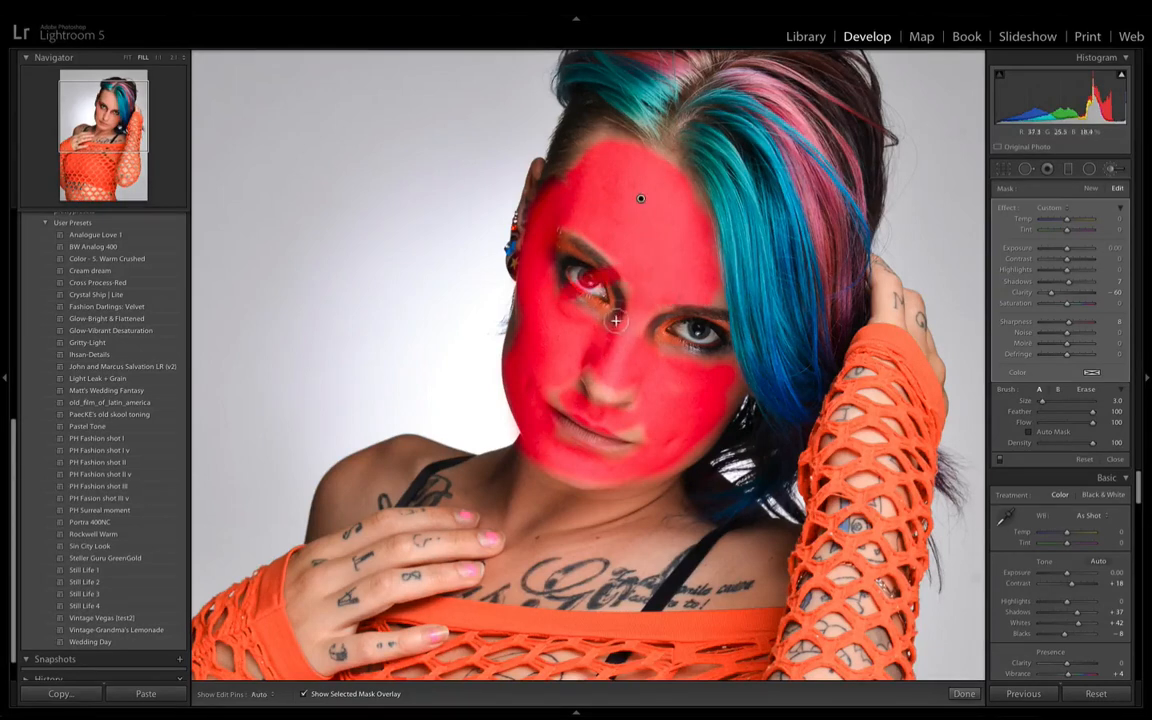
key(alt)
drag(594, 284, 601, 281)
key(h)
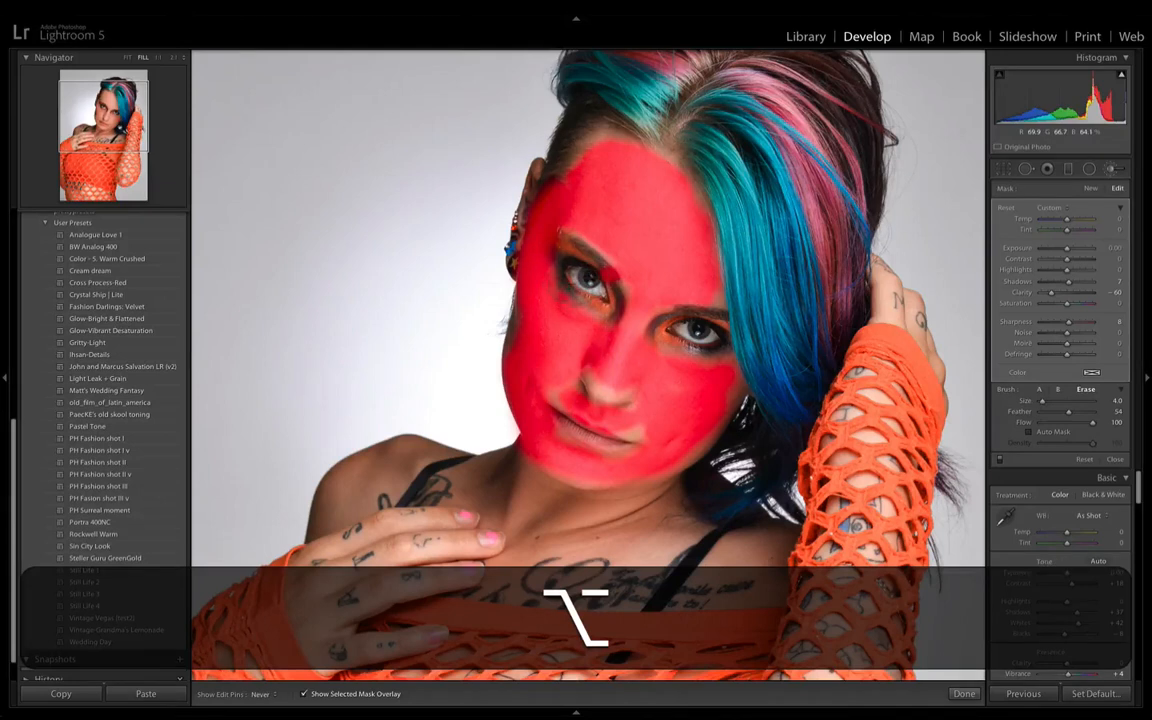
drag(612, 277, 584, 285)
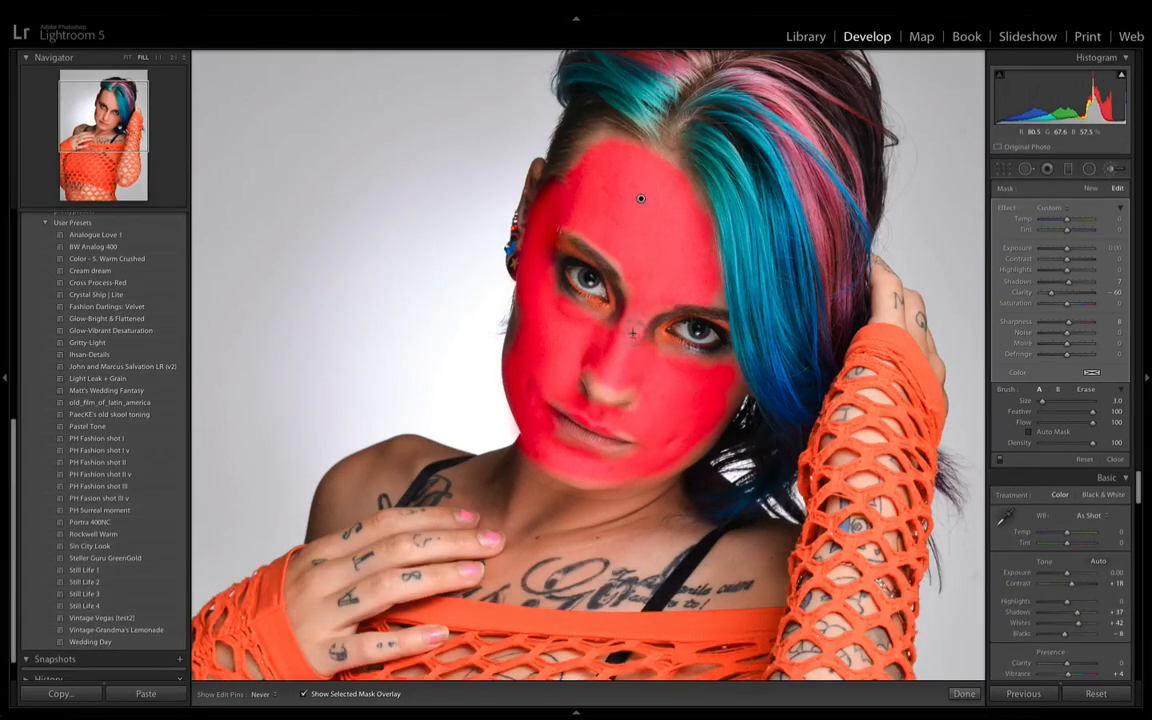
key(h)
key(h)
key(h)
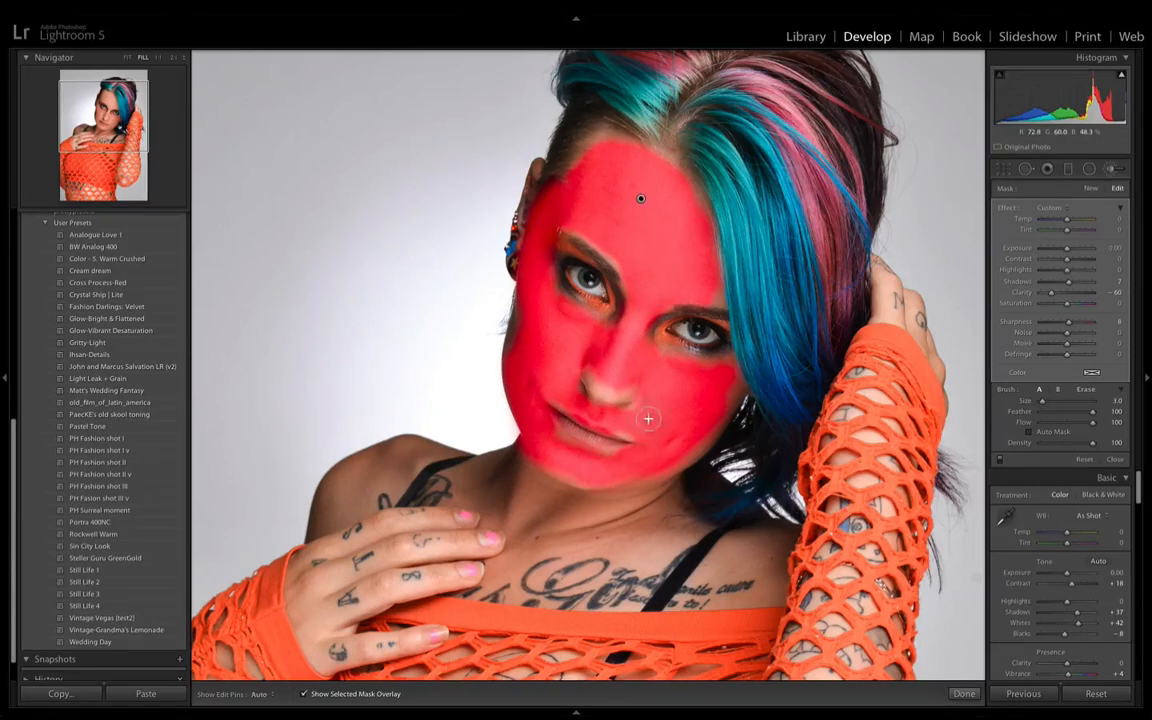
key(o)
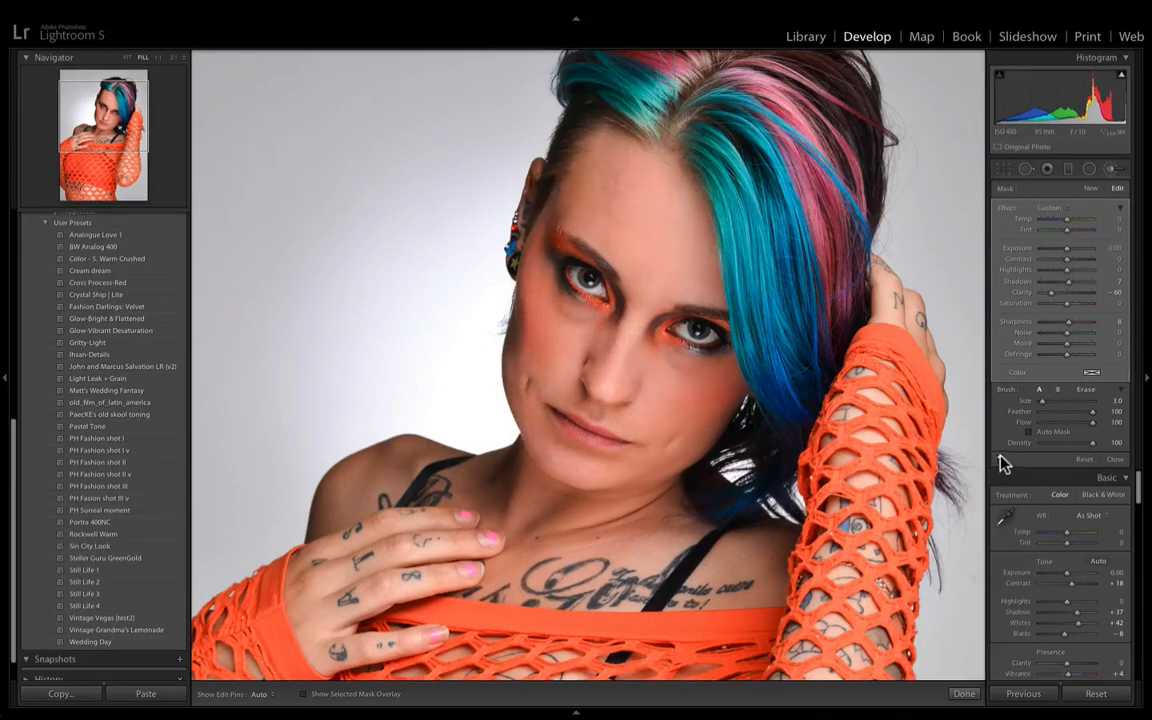
- Compare the face with and without the brush adjustment by switching its effect off and on repeatedly
click(999, 460)
click(999, 460)
click(999, 460)
click(999, 460)
click(999, 460)
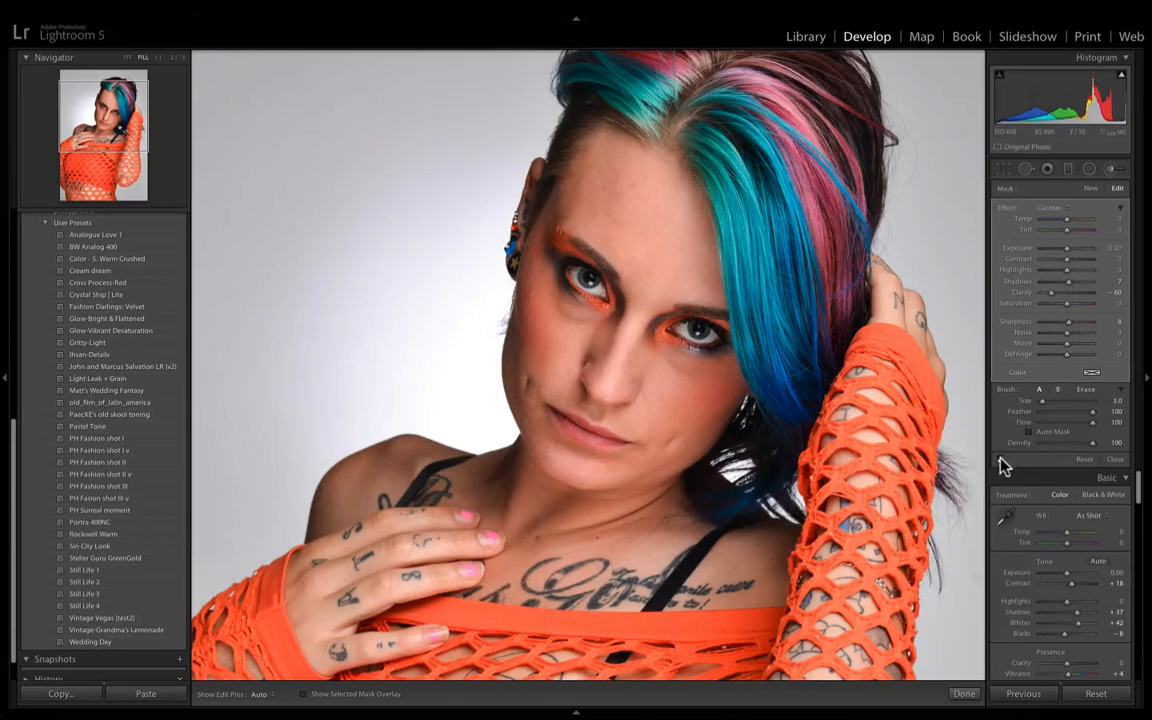
click(999, 460)
click(999, 460)
click(999, 460)
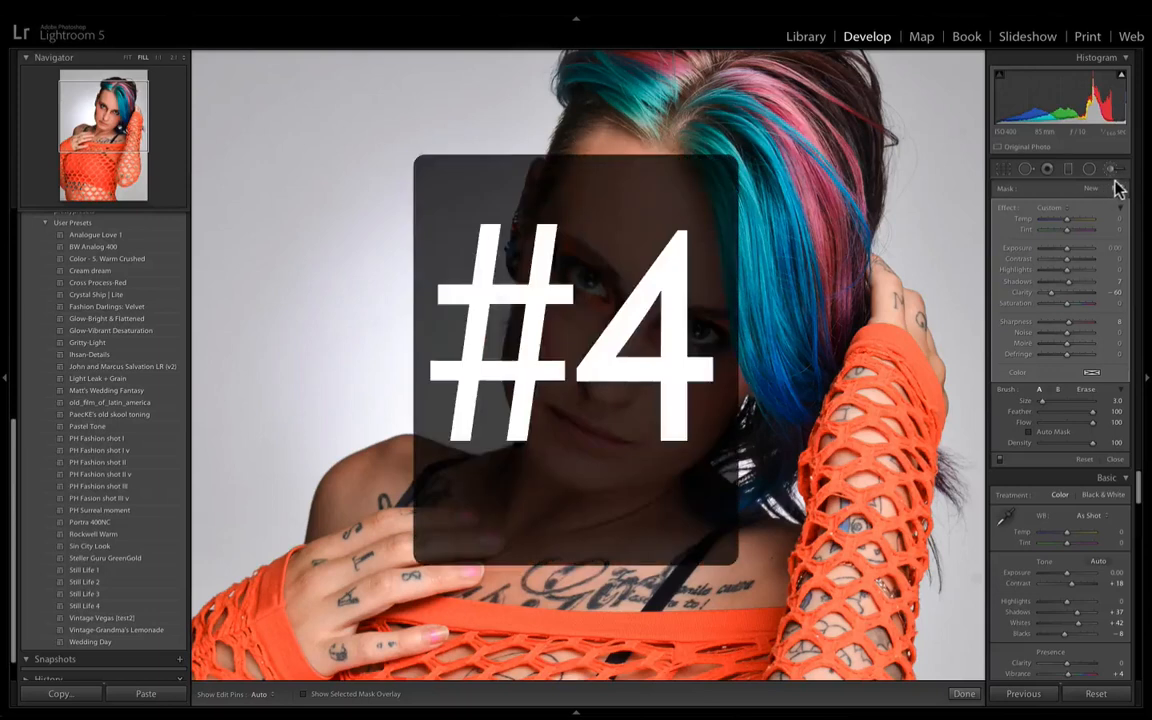
- Start a new brush adjustment on the face close-up with Shadows 59, Clarity -23 and brush size 9.0
key(super+equal)
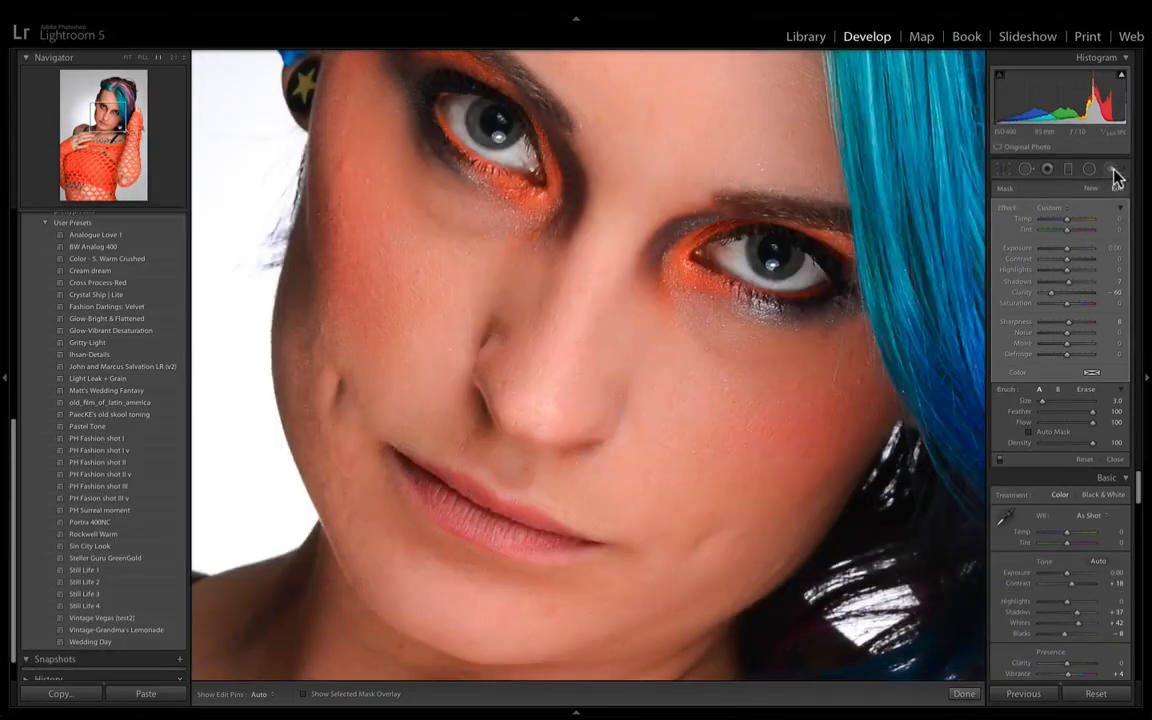
click(1113, 172)
click(1118, 173)
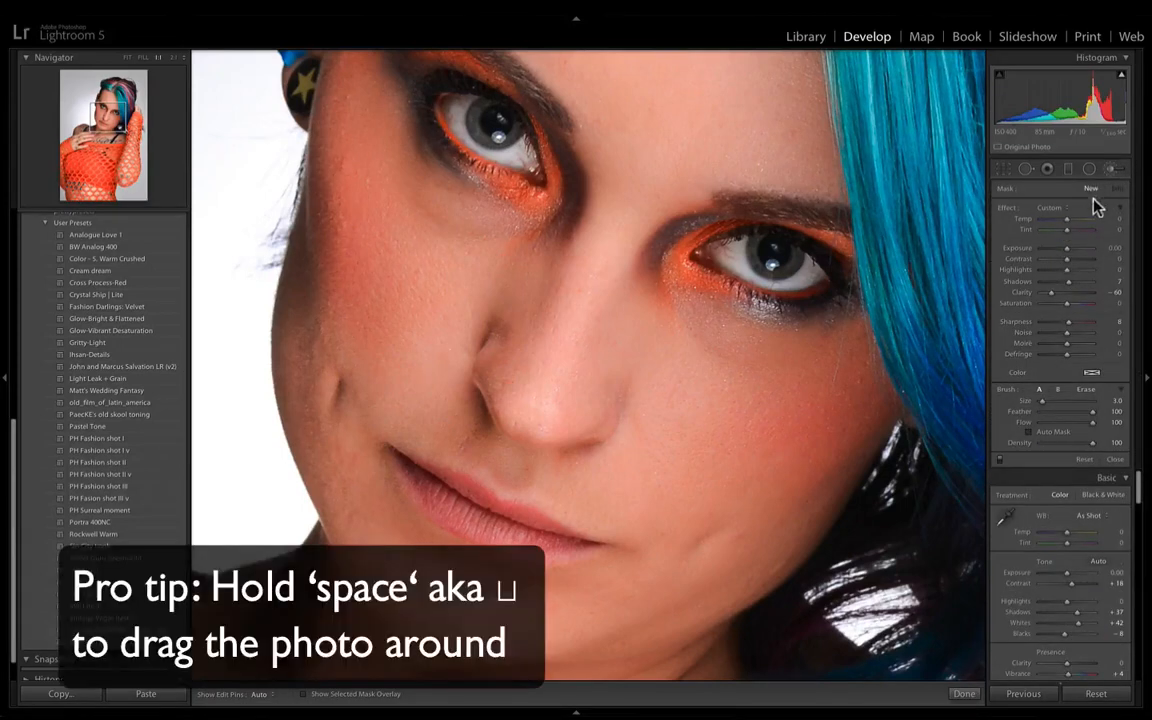
drag(594, 309, 568, 380)
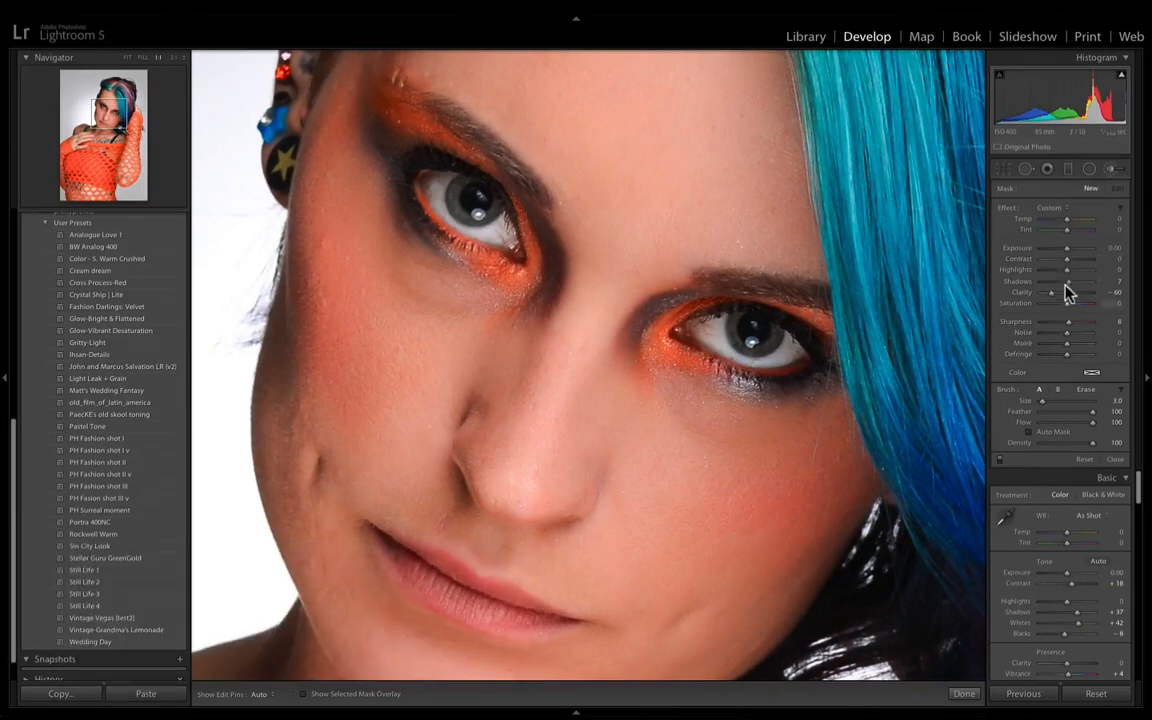
drag(1067, 282, 1078, 290)
key(bracketright)
key(bracketright)
key(bracketright)
- Paint the shadow-lifting adjustment over the skin beneath both eyes, extending beside the nose bridge
drag(419, 288, 427, 292)
mouse_move(382, 236)
mouse_down()
mouse_move(354, 208)
mouse_move(438, 272)
mouse_up()
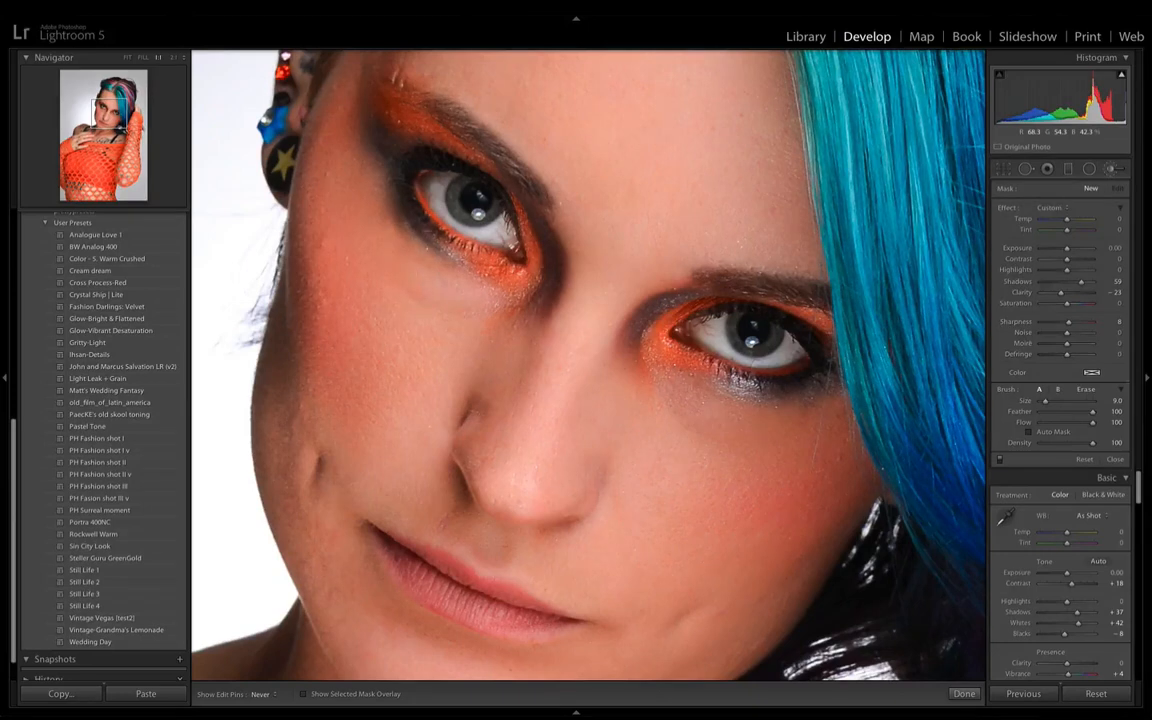
key(h)
mouse_move(650, 392)
mouse_down()
mouse_move(618, 352)
mouse_move(648, 356)
mouse_move(725, 405)
mouse_up()
key(h)
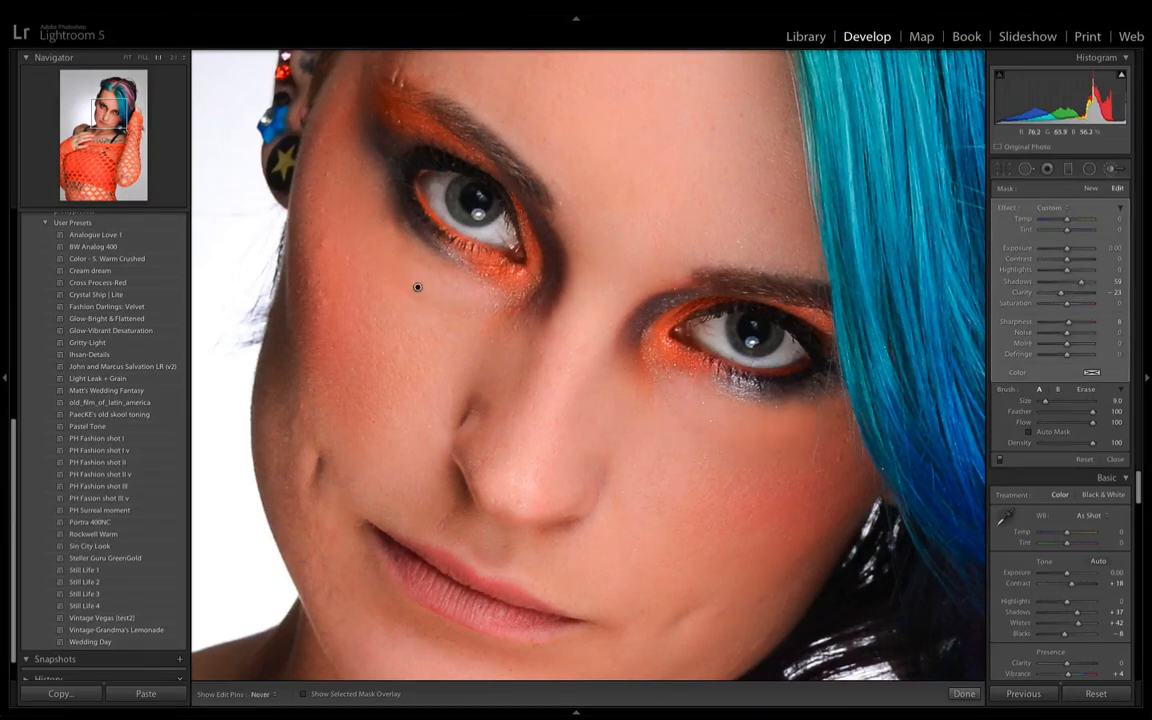
drag(658, 374, 596, 338)
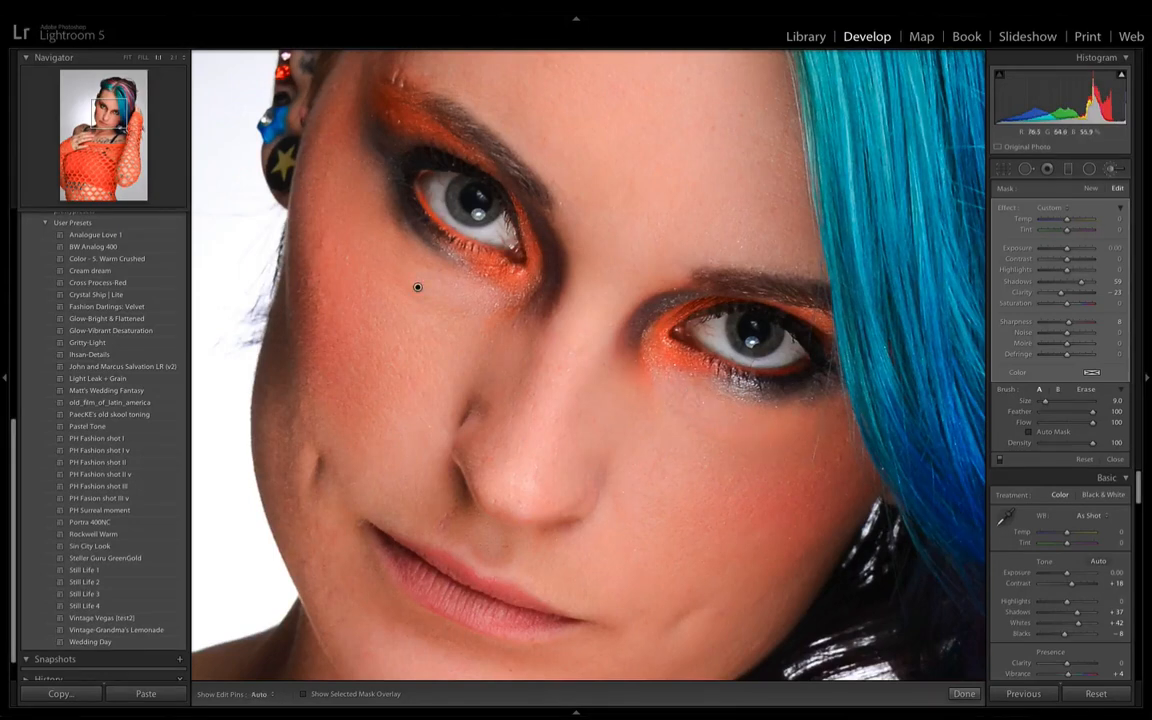
- Refine the under-eye adjustment to Shadows 34 and Clarity -50, judging it from the upper-body view
key(super+minus)
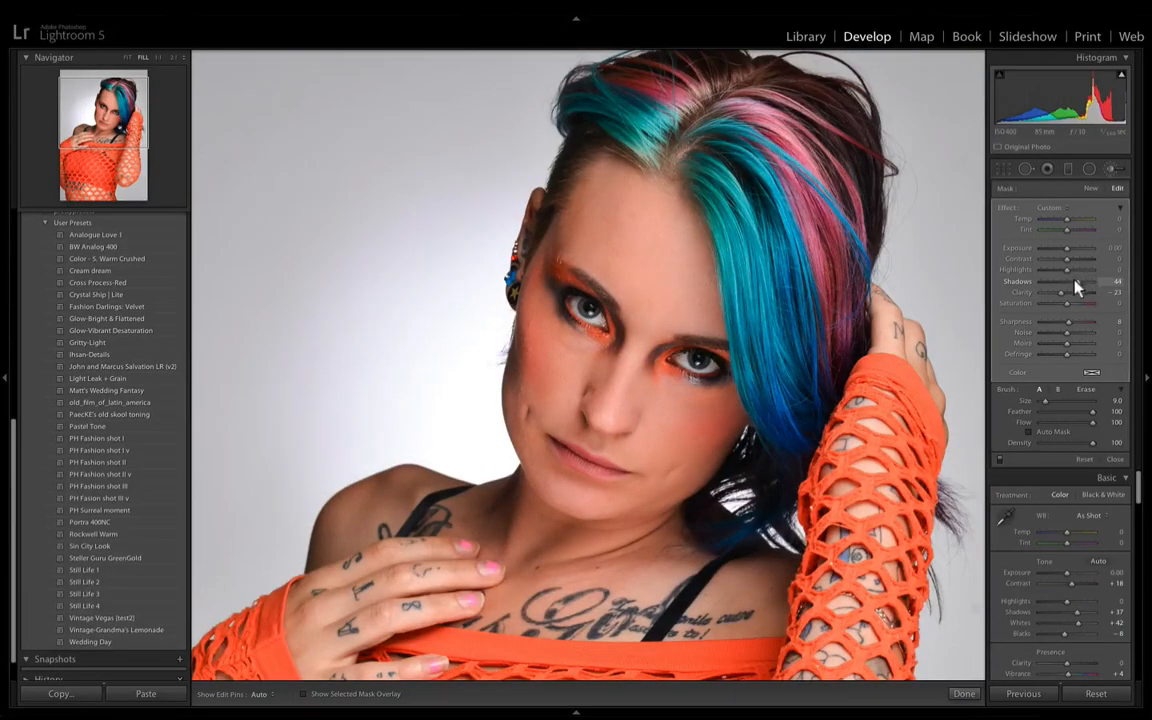
drag(1071, 282, 1070, 282)
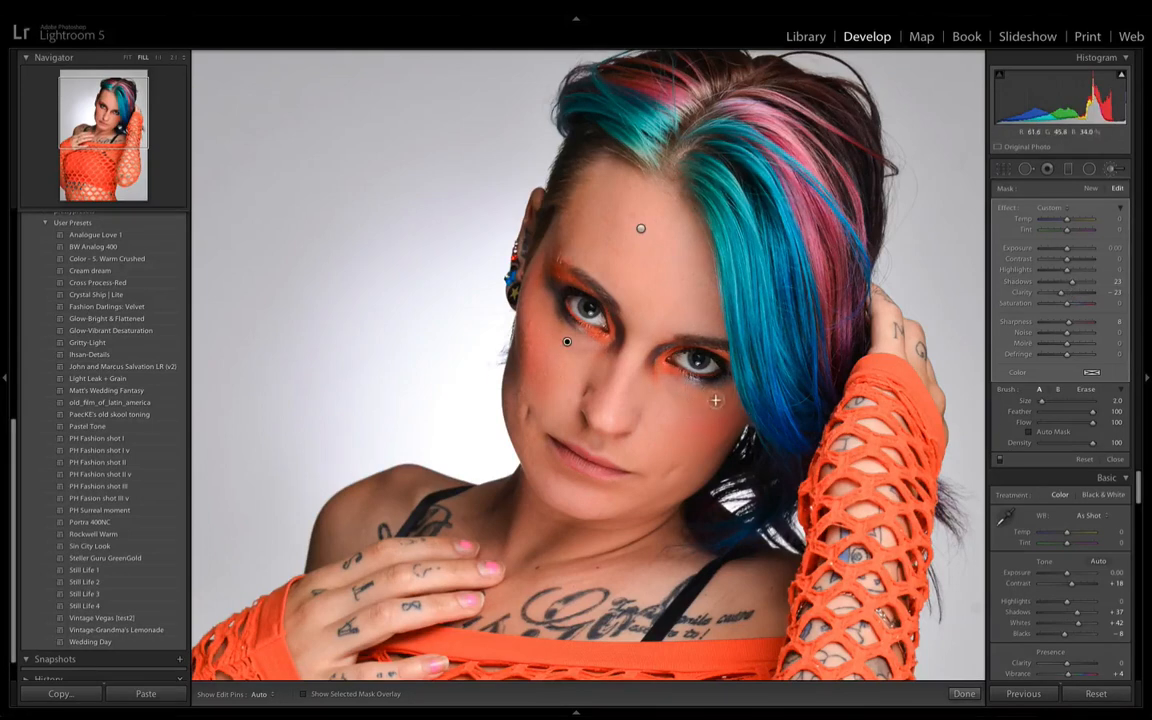
key(h)
key(h)
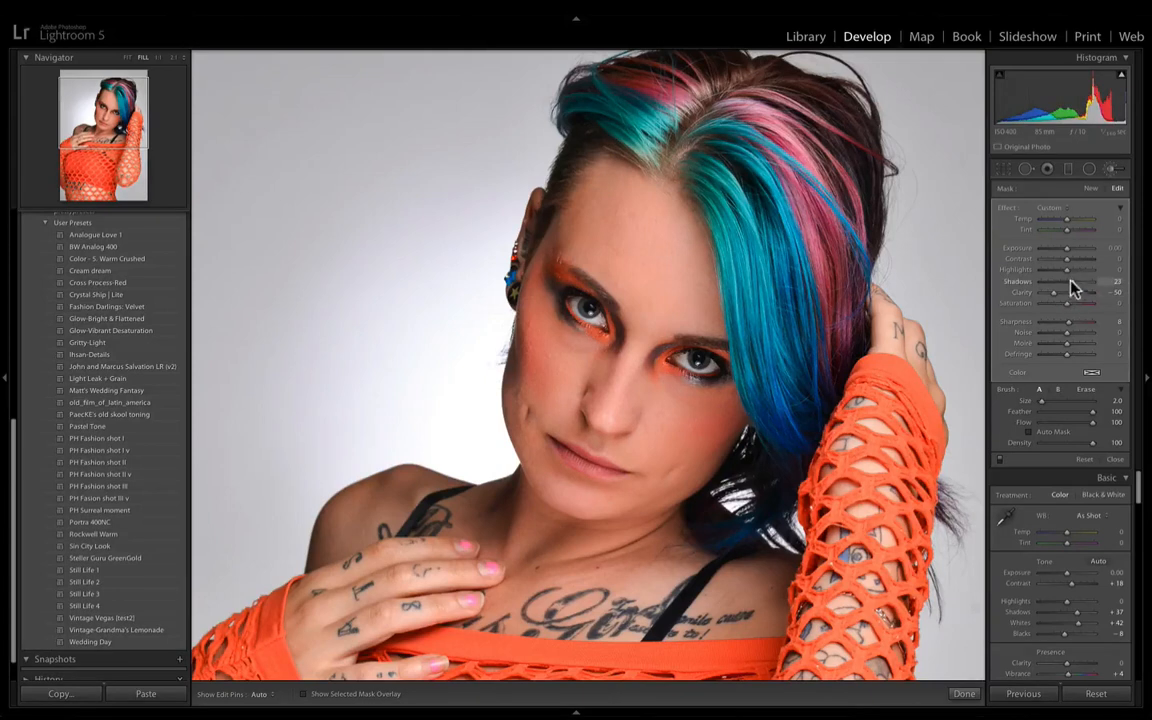
drag(1071, 281, 1077, 288)
- Start a new brush adjustment from the Iris Enhance preset, with Clarity 26 and Sharpness 17
key(super+equal)
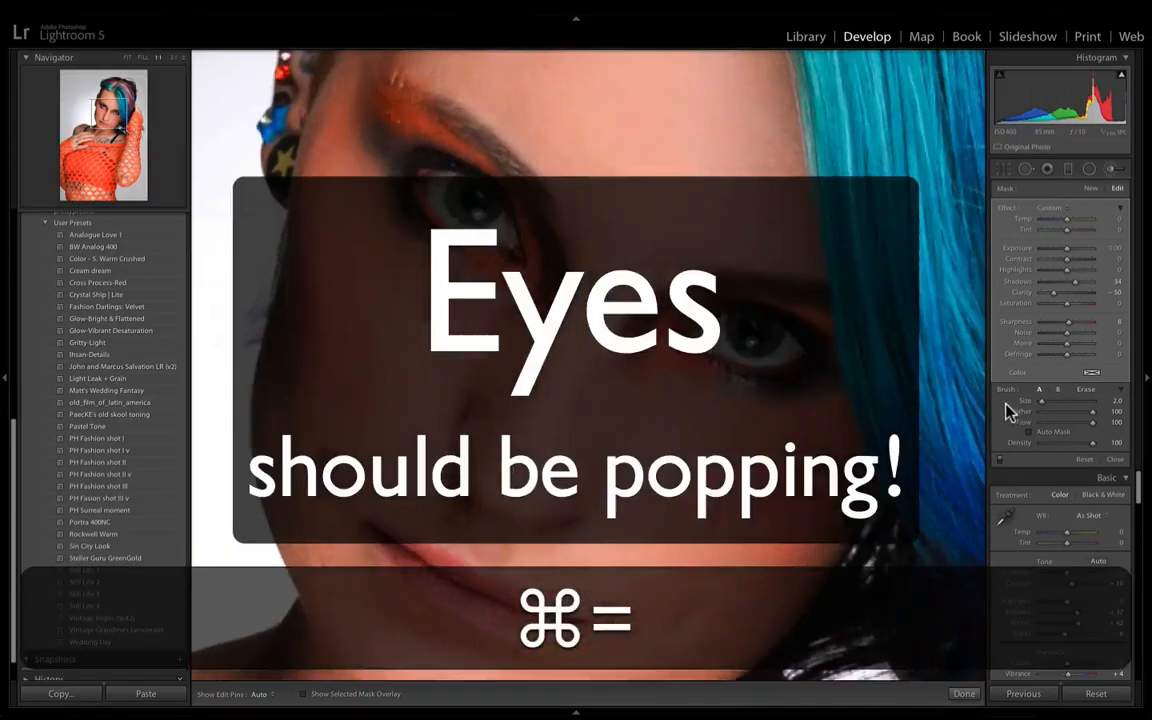
click(1091, 189)
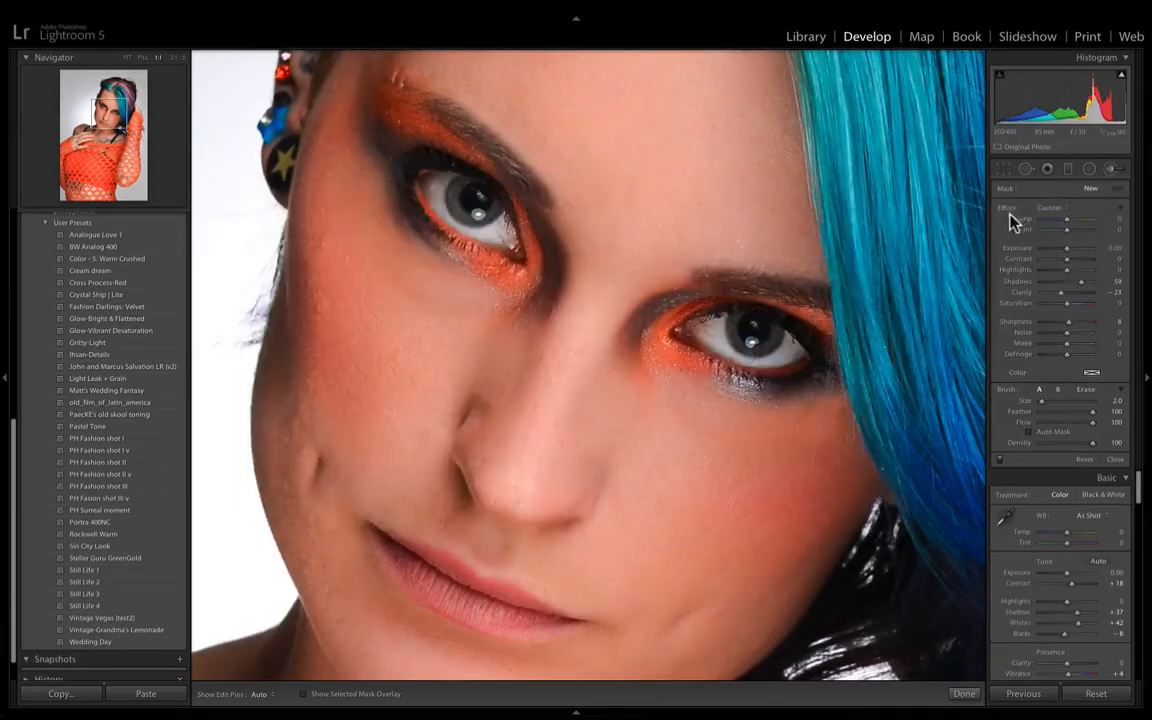
click(1050, 210)
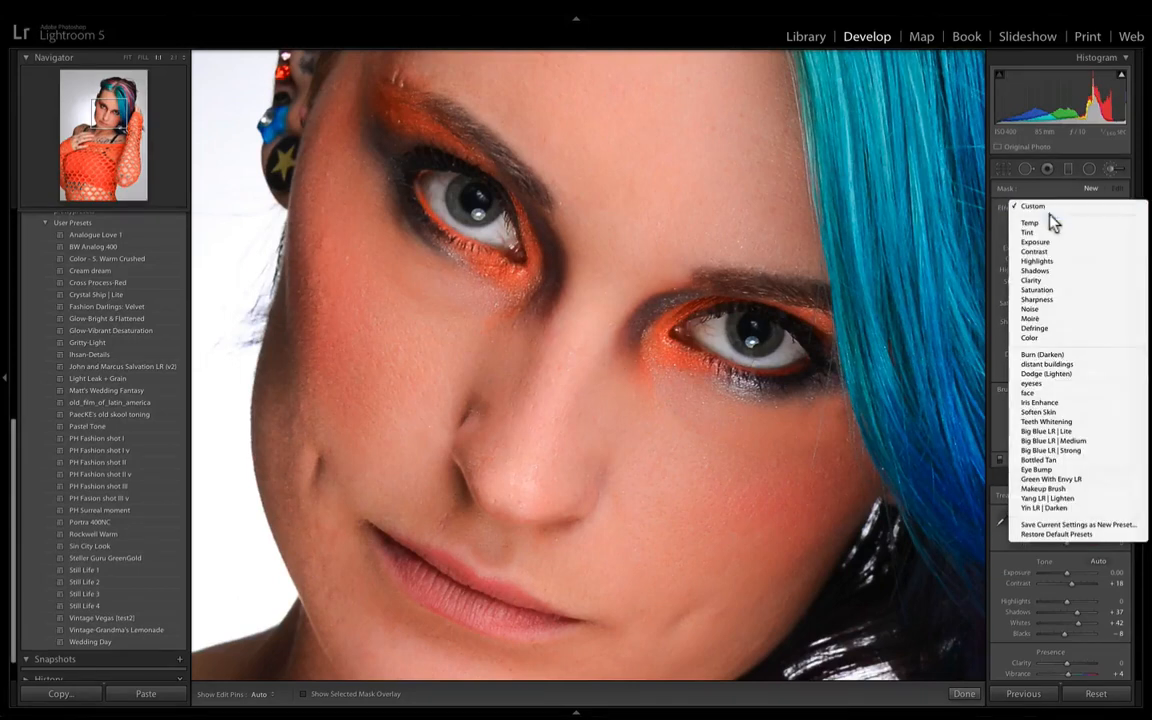
click(1056, 402)
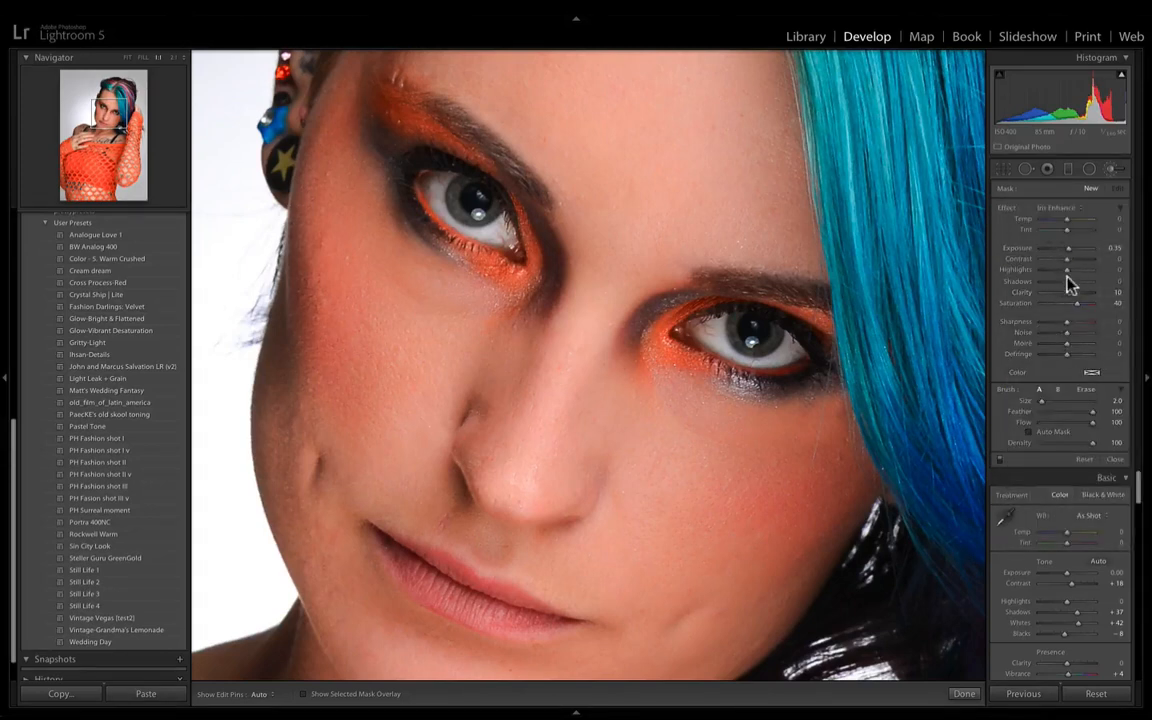
drag(1067, 322, 1072, 292)
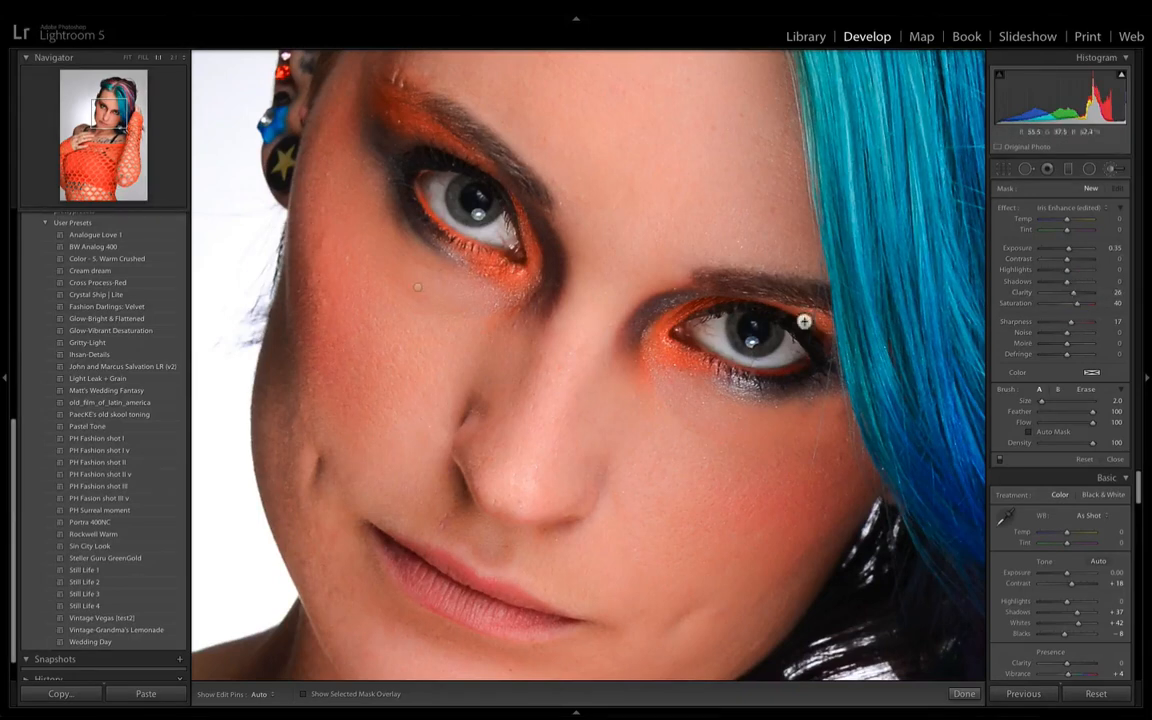
- Paint the iris enhancement over the irises of both eyes at brush size 2.0
key(h)
mouse_move(770, 333)
mouse_down()
mouse_move(764, 347)
mouse_move(742, 342)
mouse_move(735, 319)
mouse_move(761, 301)
mouse_up()
drag(469, 194, 465, 181)
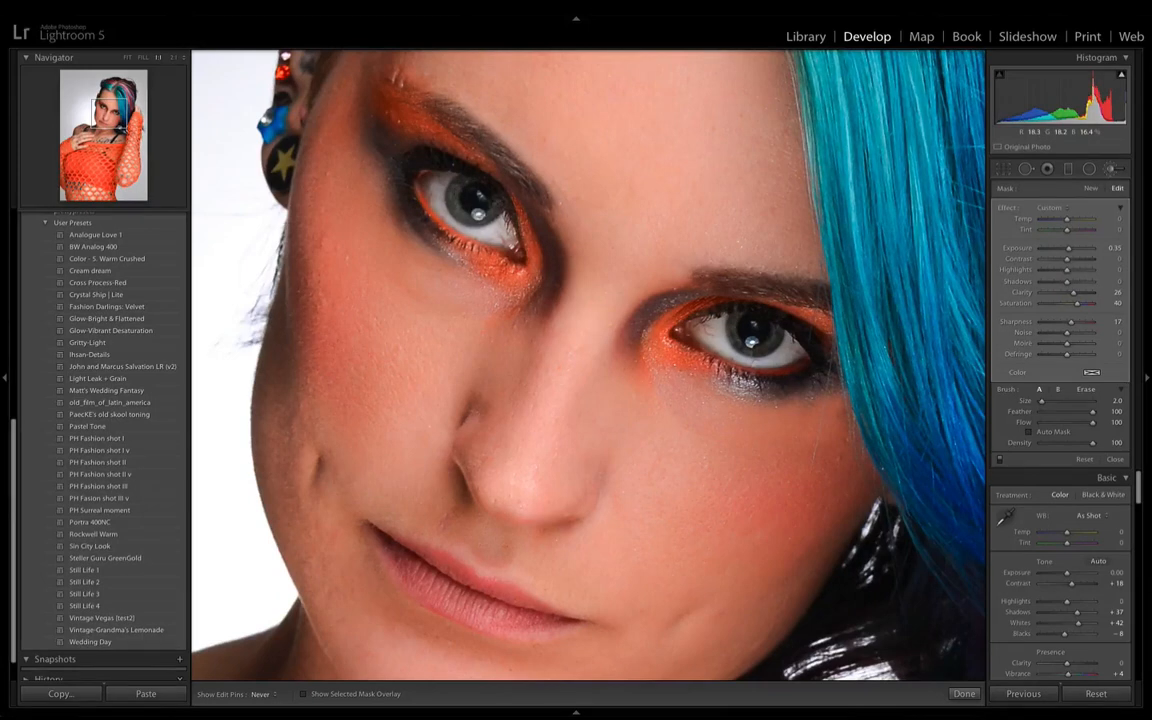
- Strengthen the iris adjustment to Exposure 1.23 and Saturation 69 and toggle its effect for comparison
key(h)
drag(1068, 248, 1075, 255)
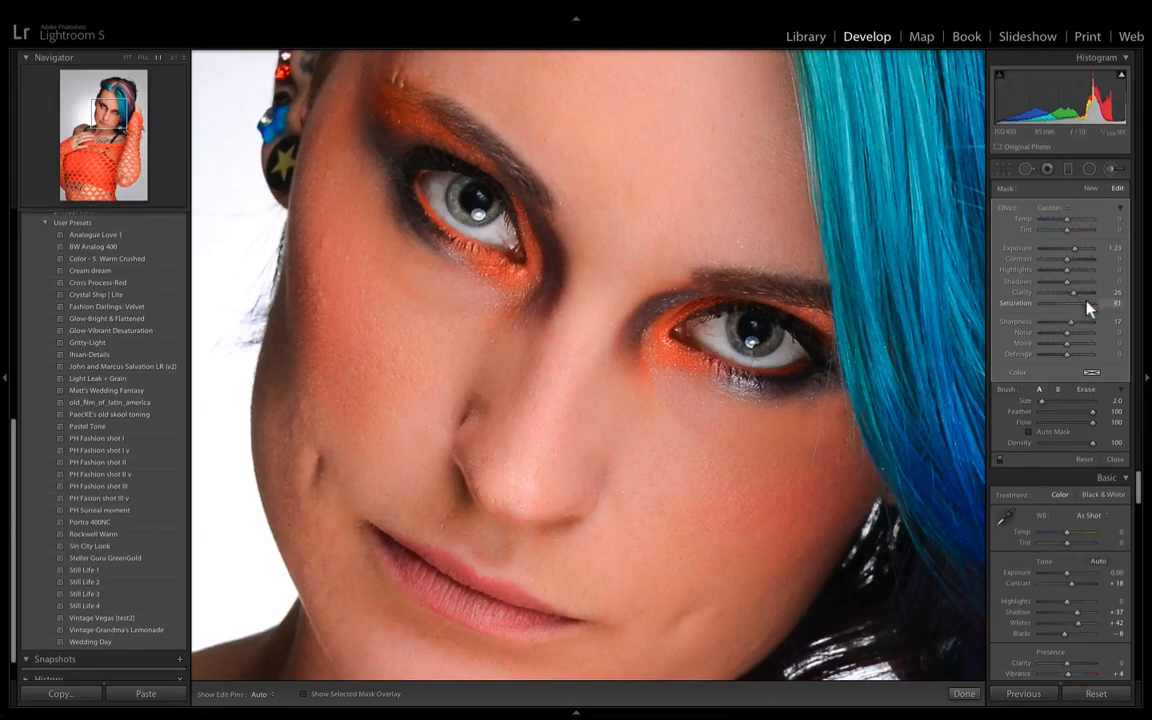
drag(1088, 310, 1085, 310)
click(1001, 460)
- Examine the enhanced eyes in the whole photo and in close-up, with the edit pins hidden and shown
key(super+minus)
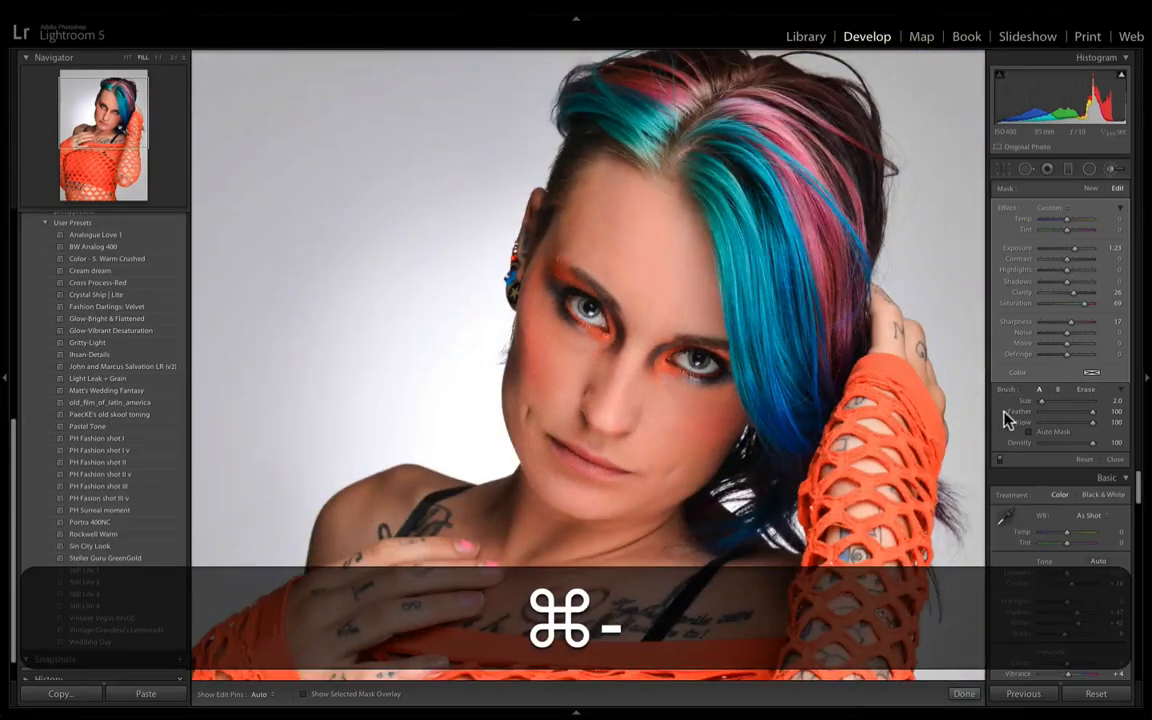
key(super+minus)
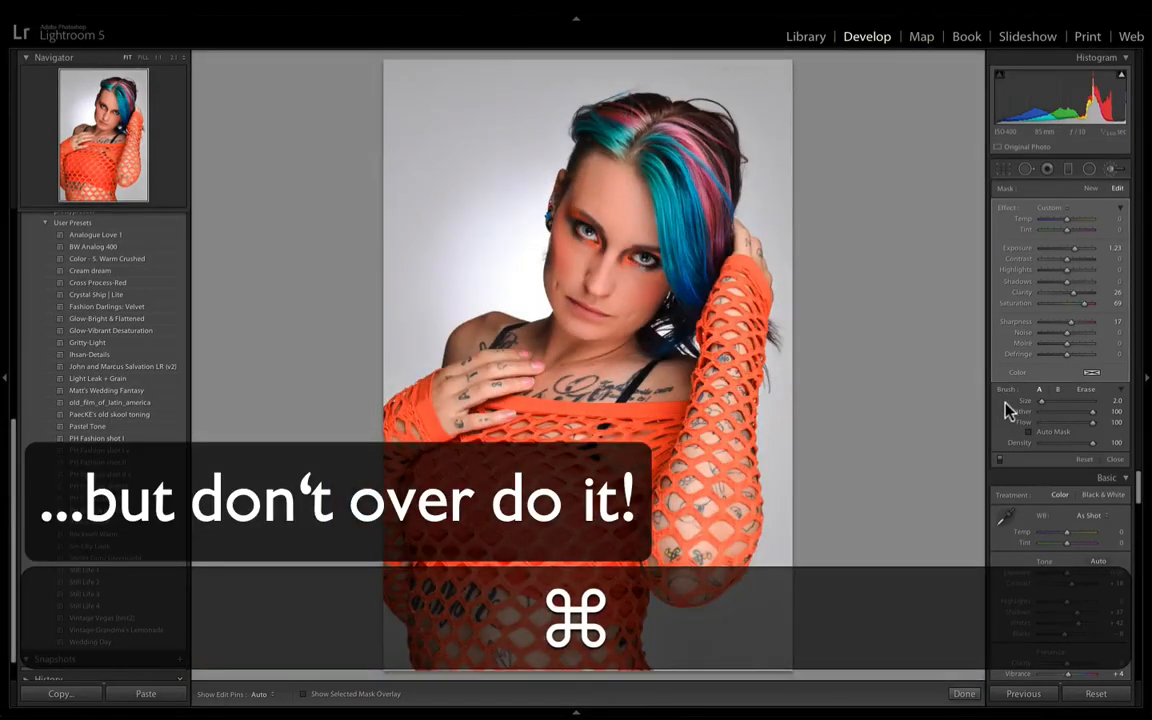
key(super+equal)
key(super+equal)
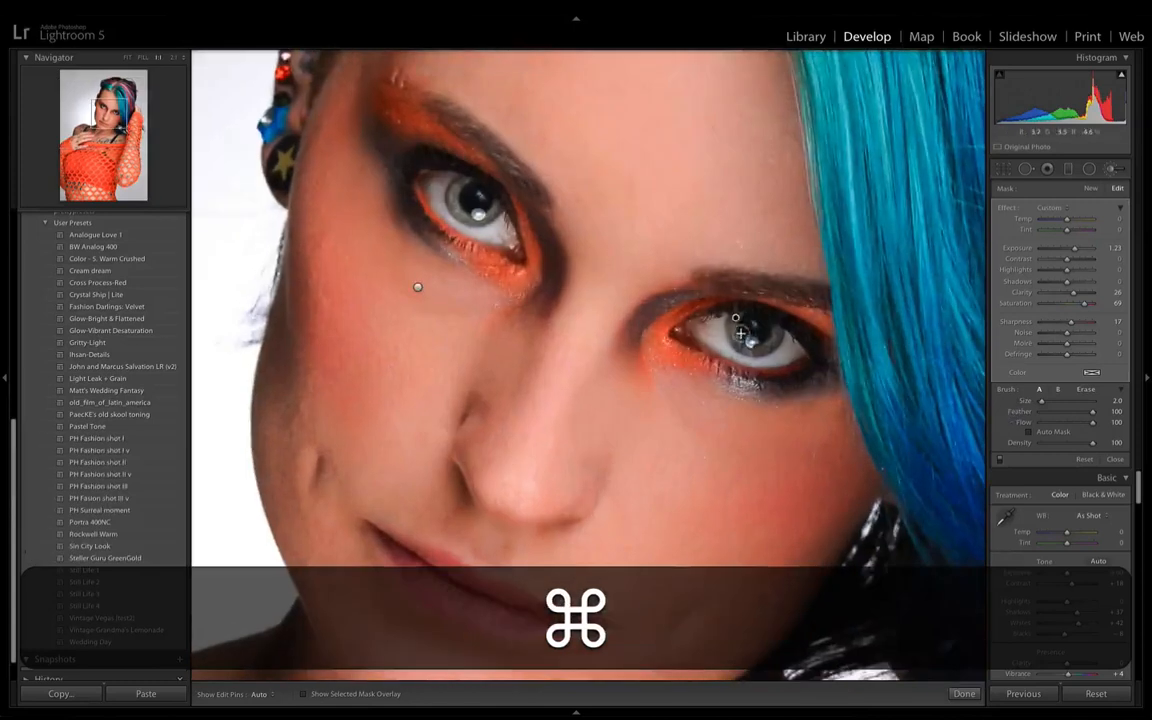
key(h)
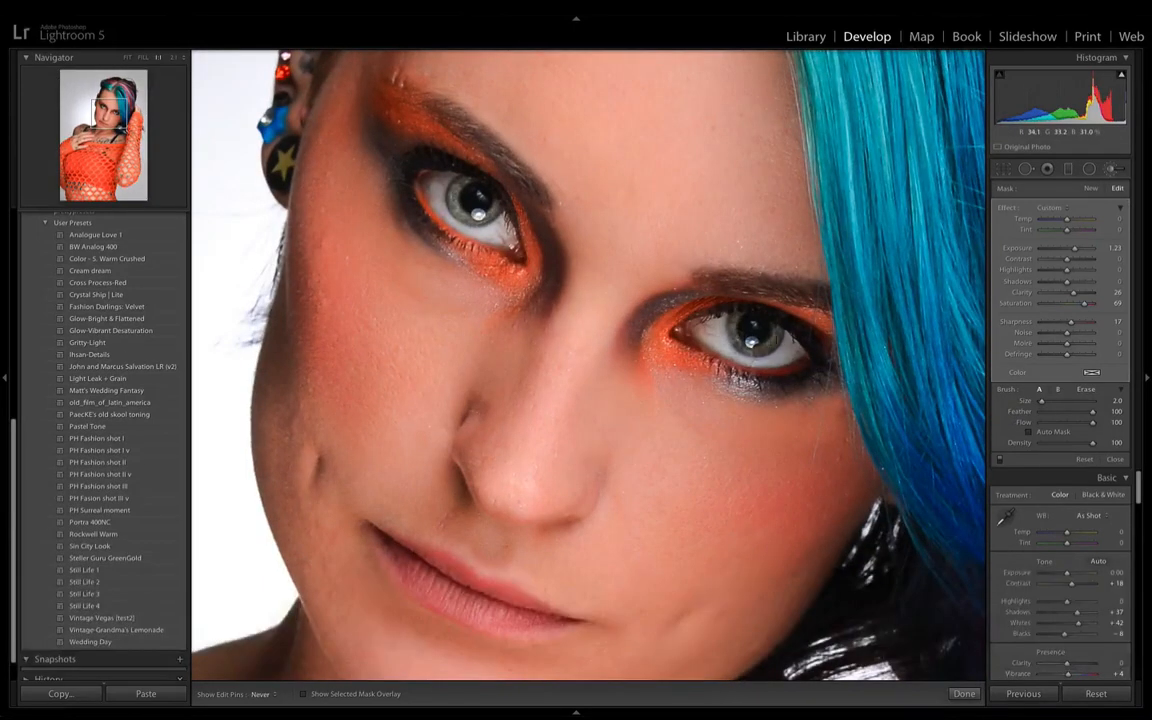
key(h)
key(h)
key(h)
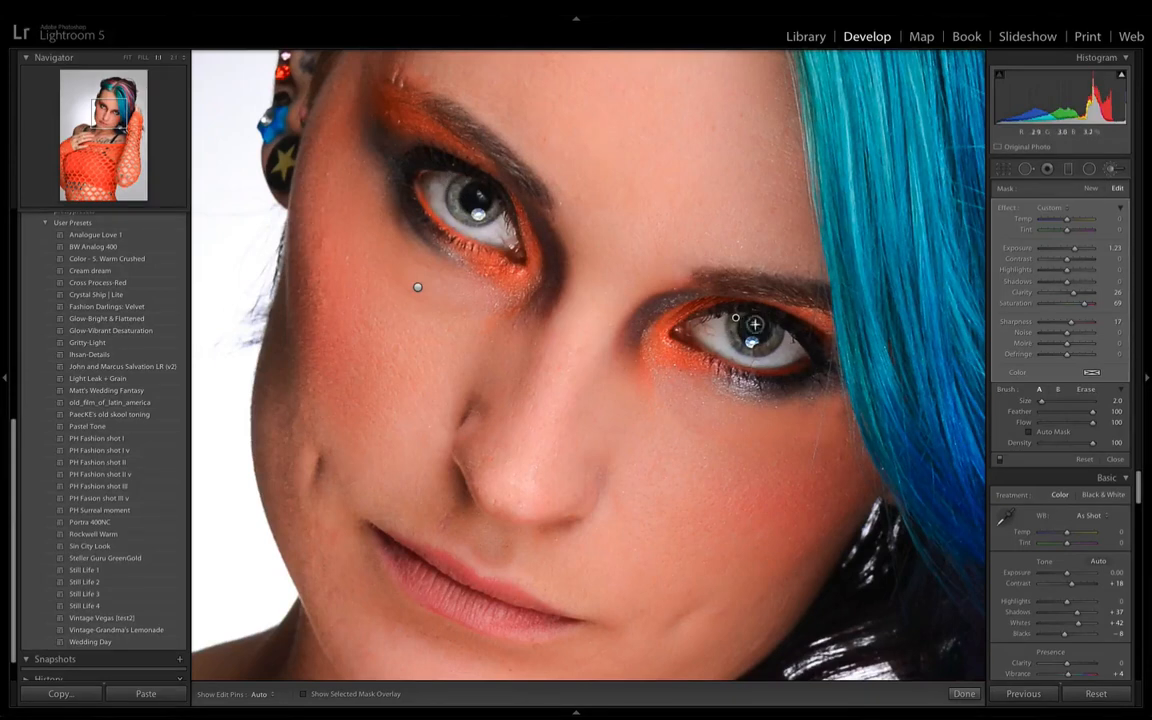
- Paint a new brush adjustment with only Exposure 0.20 over the whites of both eyes
click(1090, 190)
key(alt)
alt+click(1008, 215)
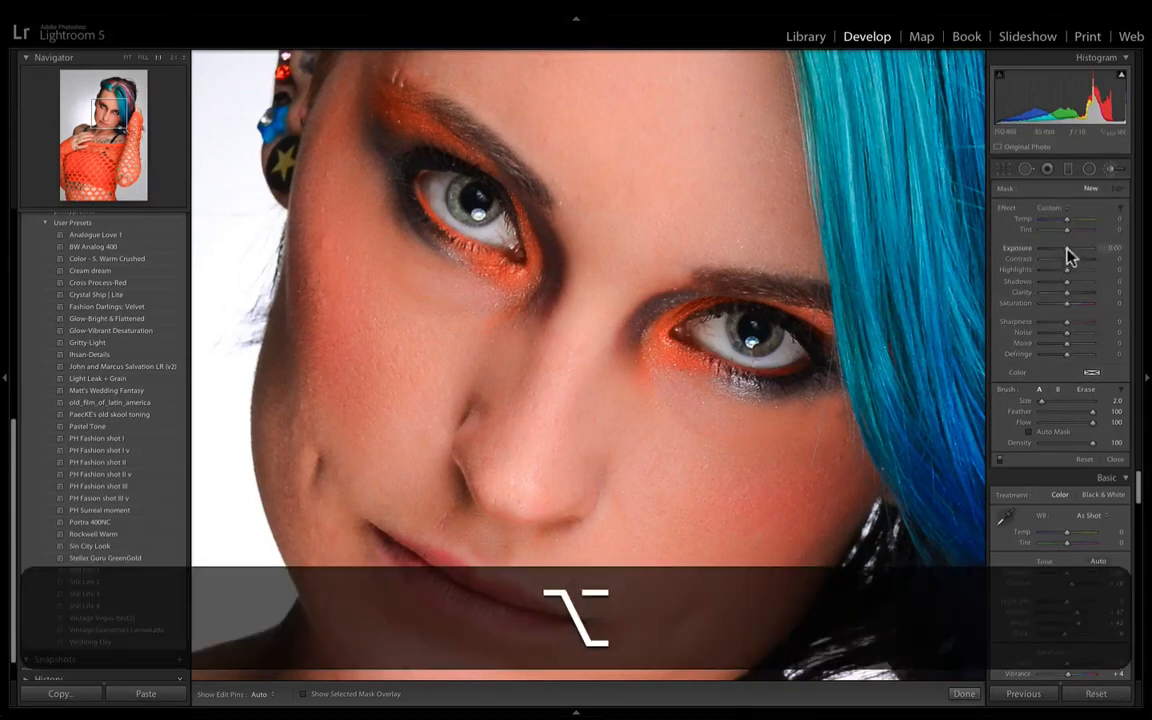
drag(1067, 249, 1068, 248)
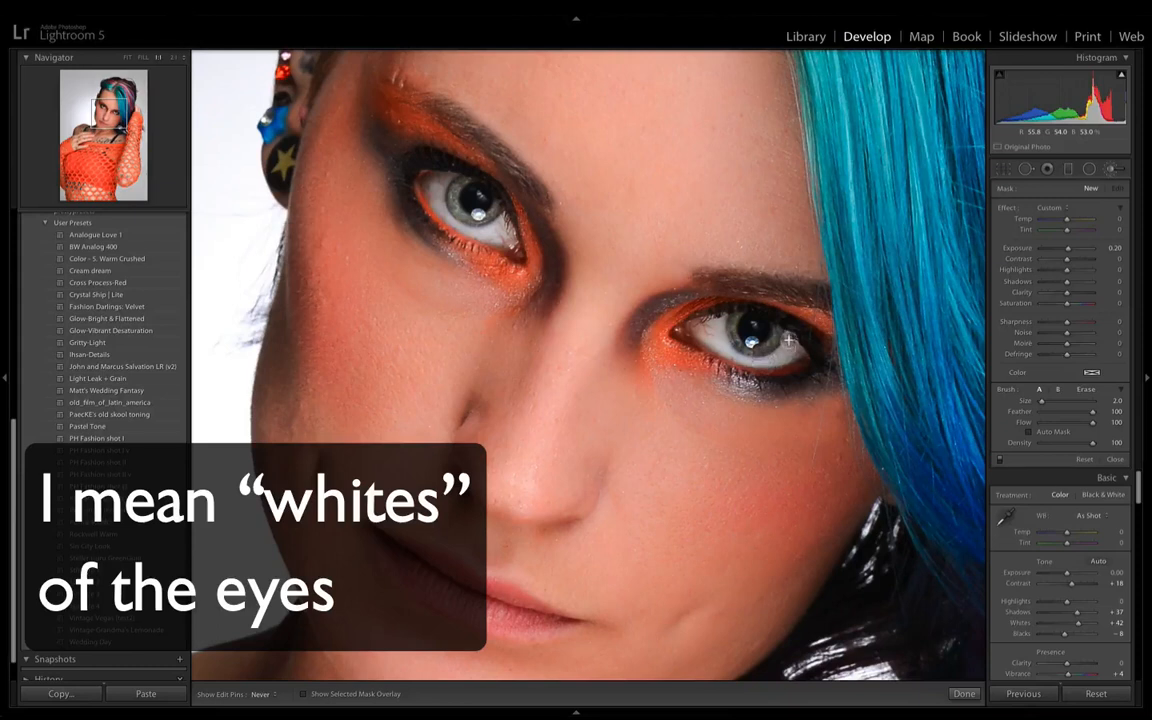
drag(735, 322, 714, 306)
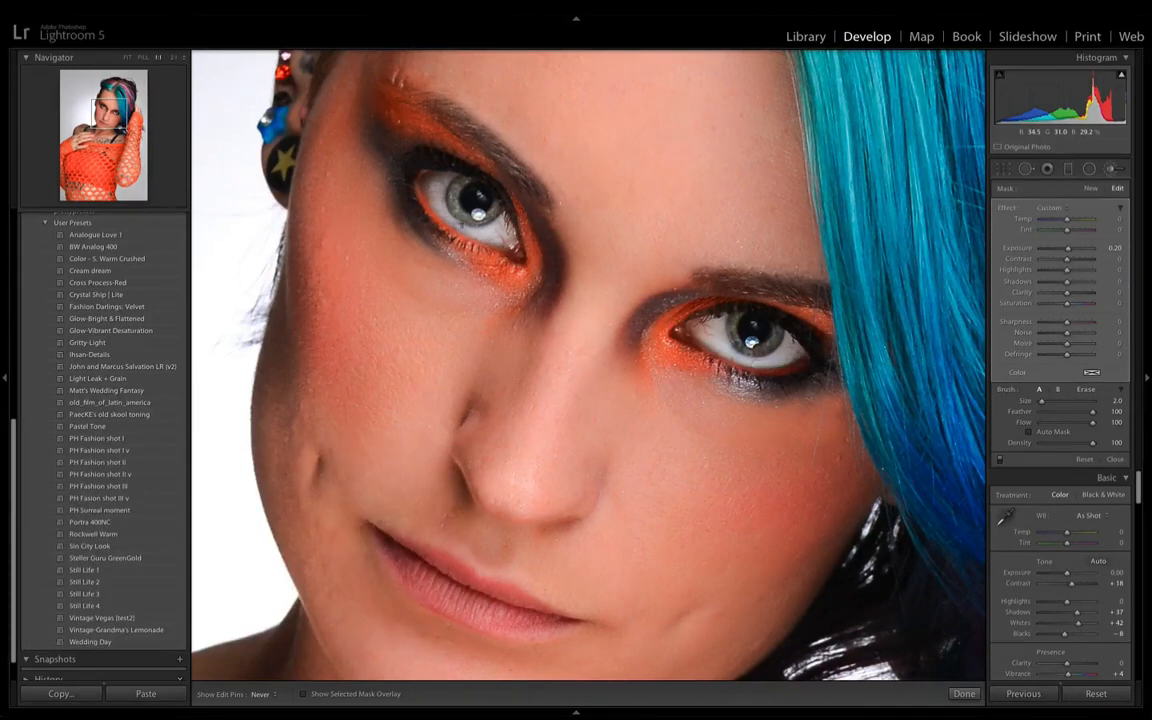
drag(458, 222, 511, 240)
key(h)
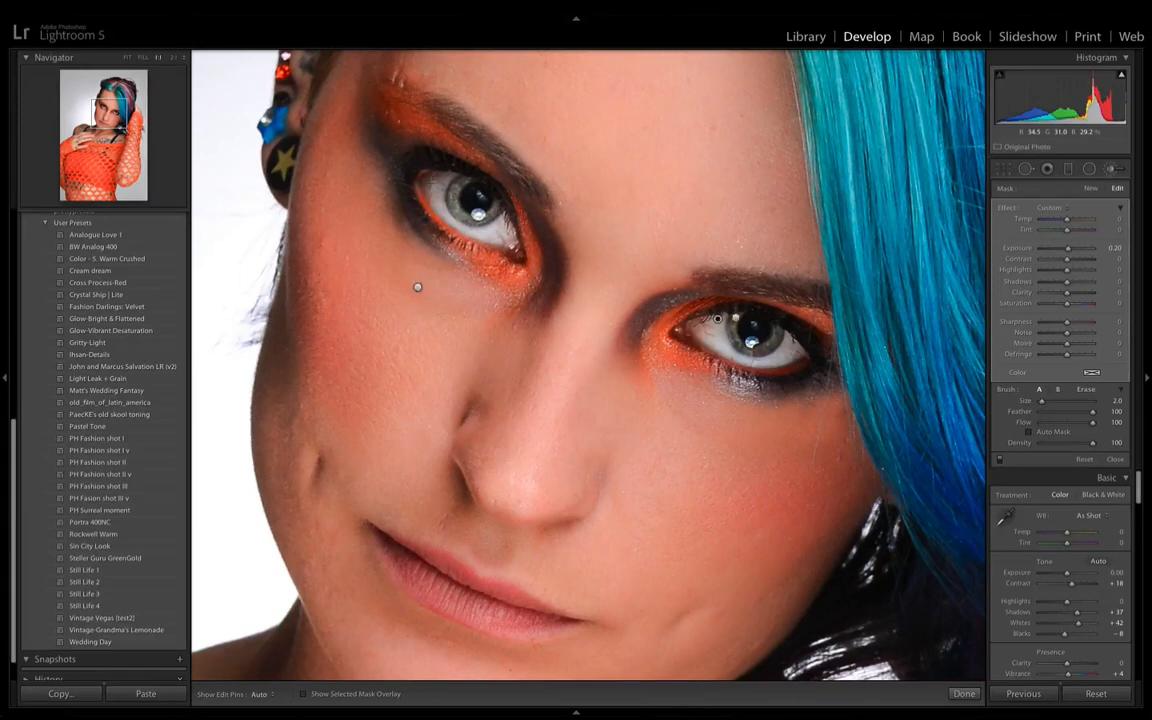
- Paint a new brush adjustment with only Clarity 48 along the lash lines of both eyes and toggle the brush effects for comparison
click(1090, 189)
key(alt)
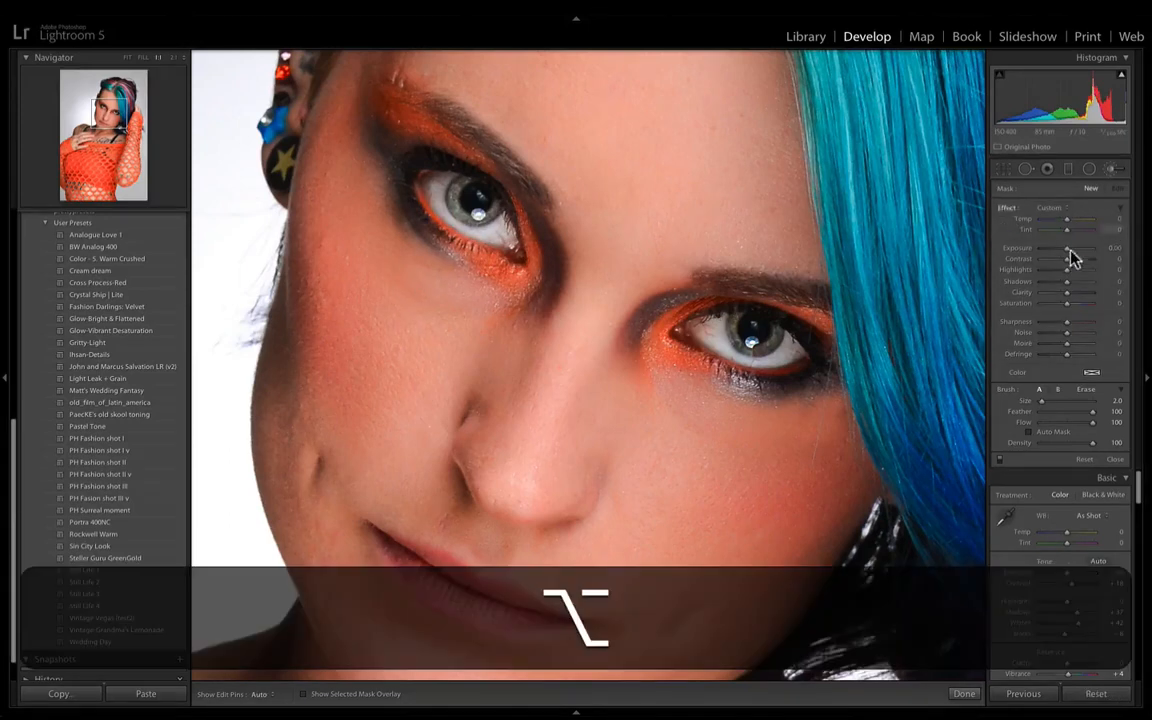
drag(1068, 293, 1079, 293)
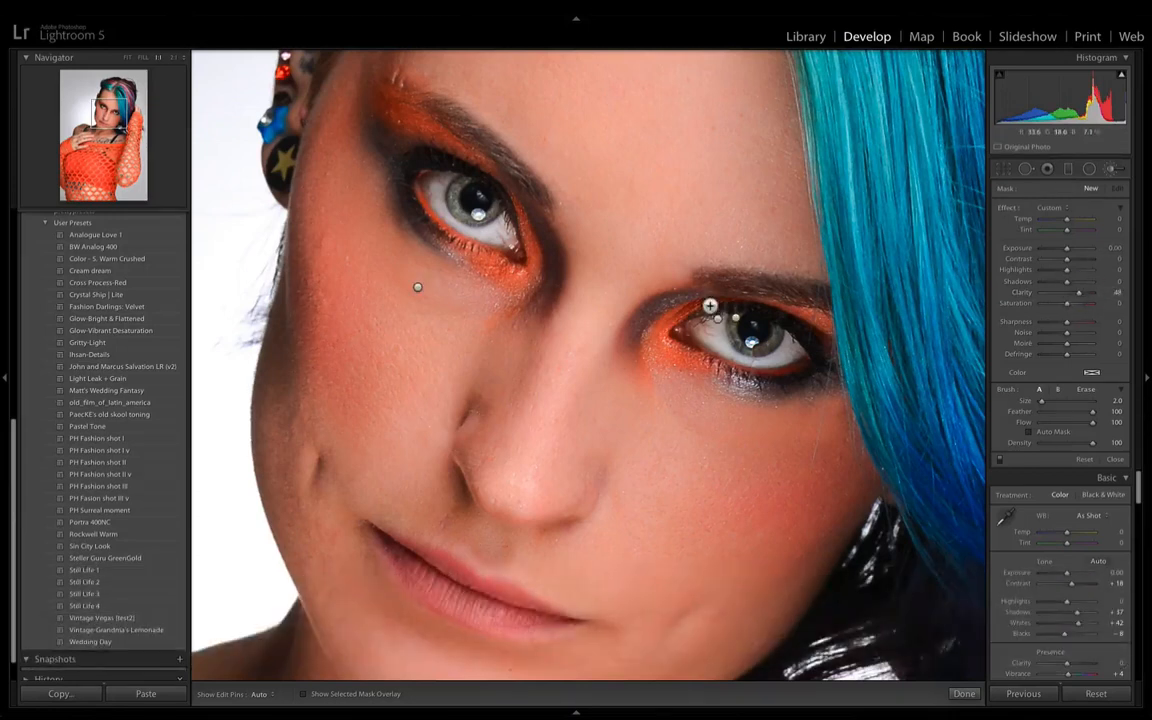
key(h)
drag(449, 174, 474, 221)
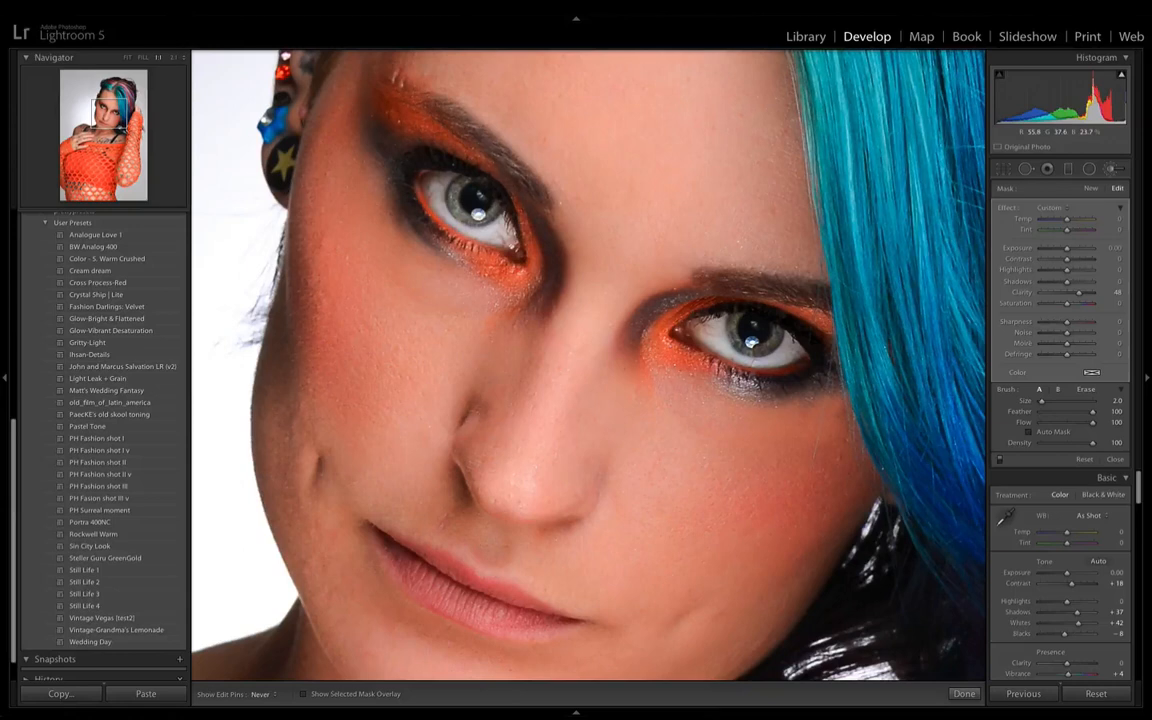
key(h)
click(1001, 460)
click(1001, 461)
key(super+minus)
key(super+minus)
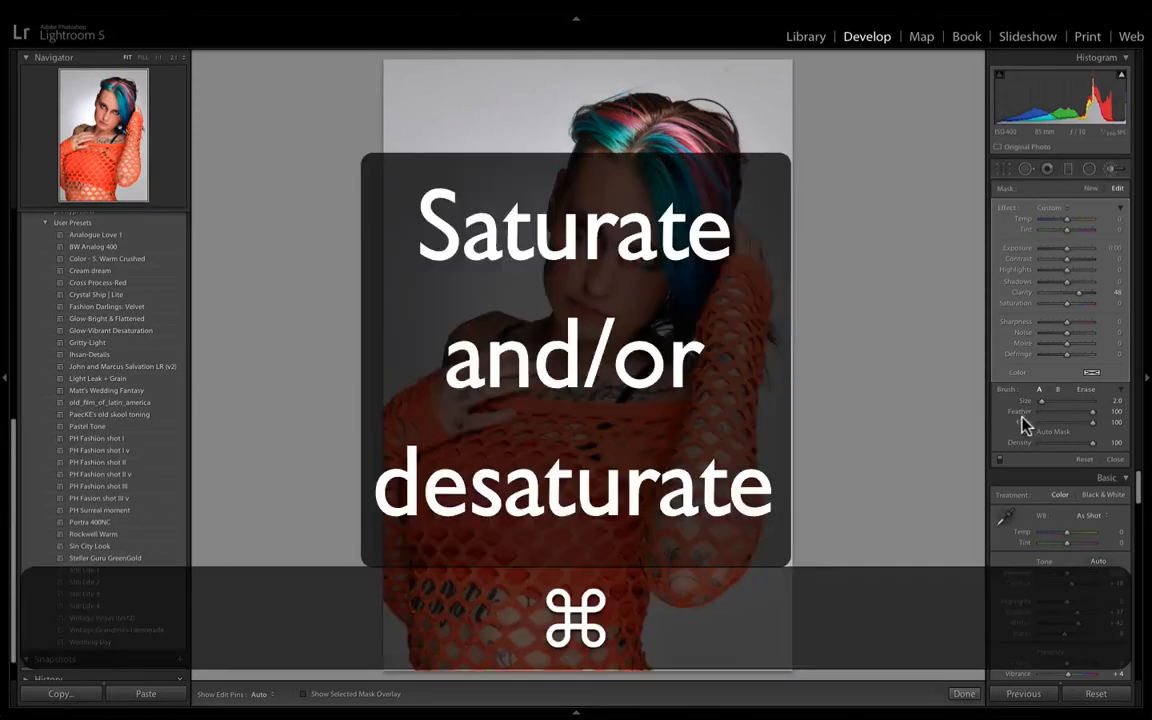
- Start a new brush adjustment for the lips with only Saturation 26 and brush size 4.0
key(super+equal)
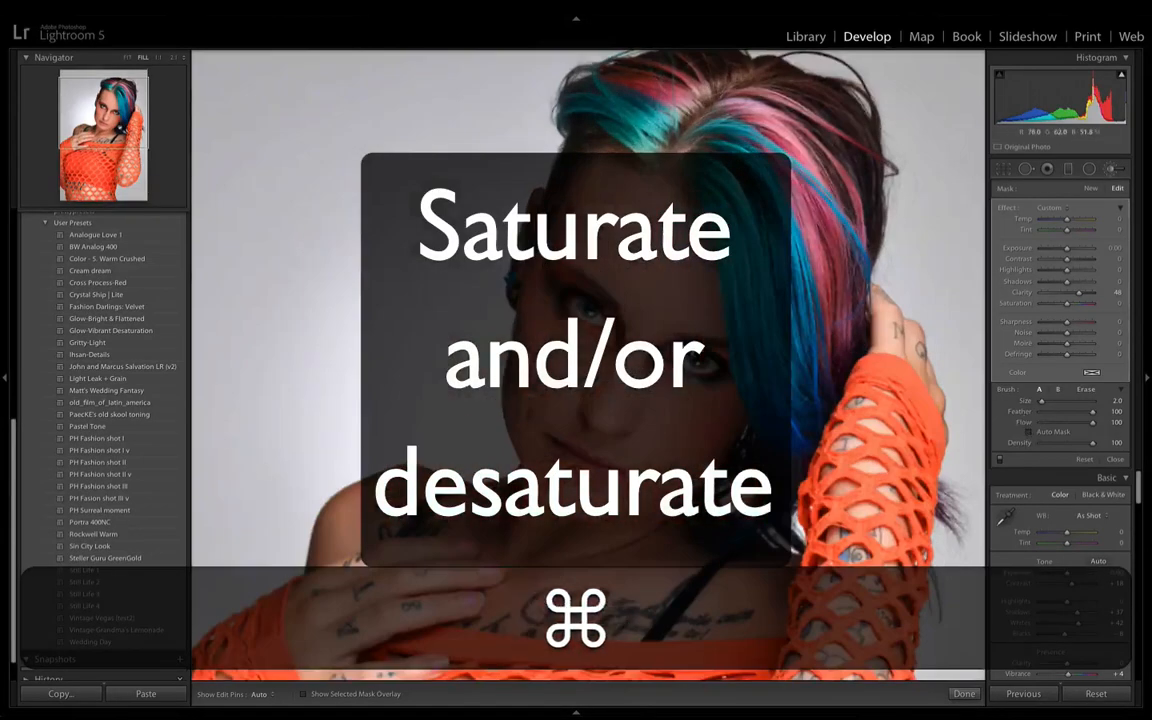
key(super+equal)
key(space)
drag(617, 452, 699, 303)
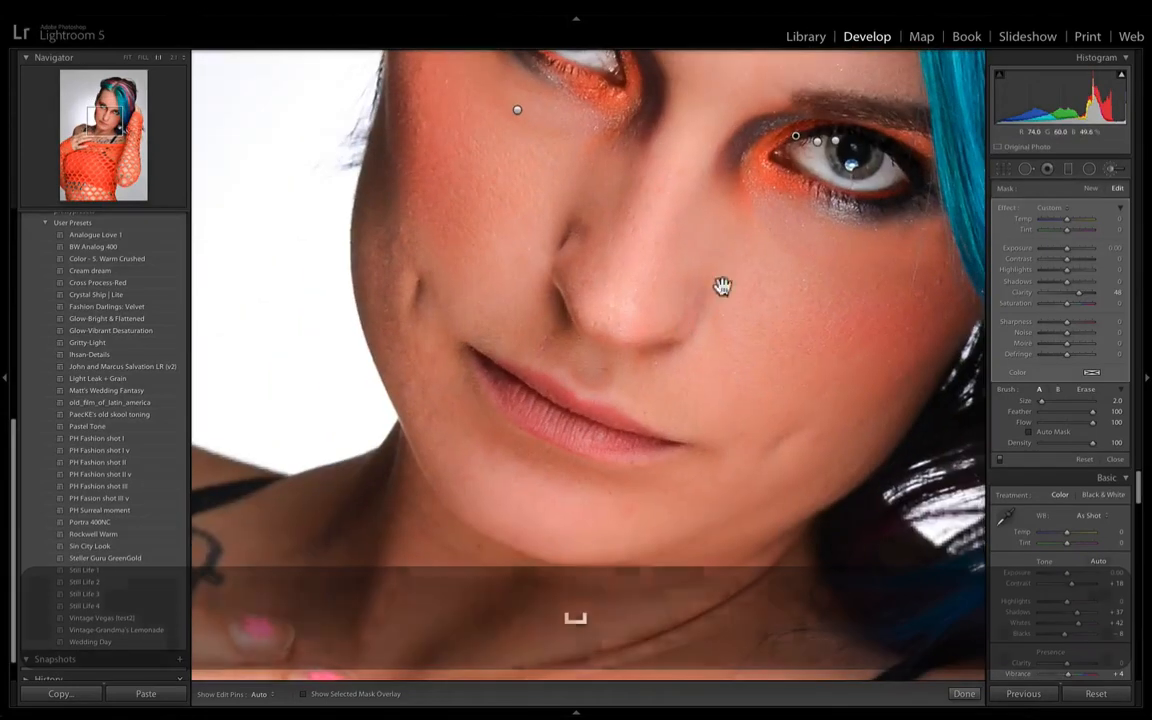
key(alt)
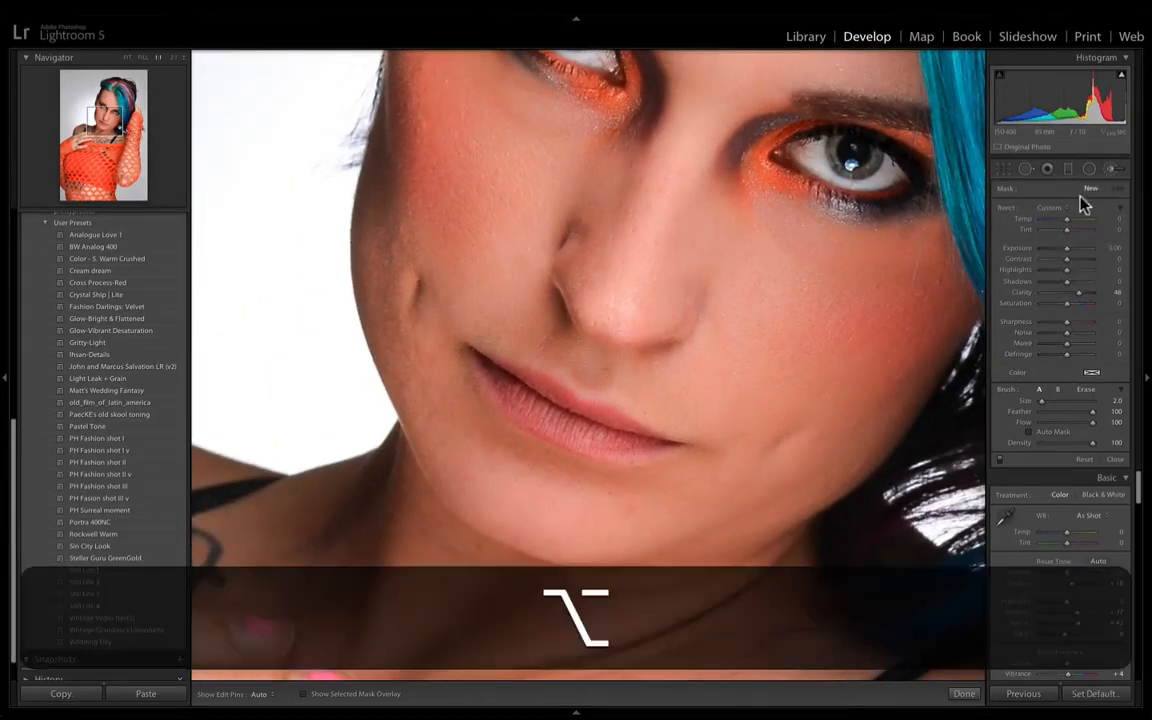
click(1077, 305)
key(])
- Paint the saturation adjustment over the lips from corner to corner
drag(523, 408, 569, 423)
key(h)
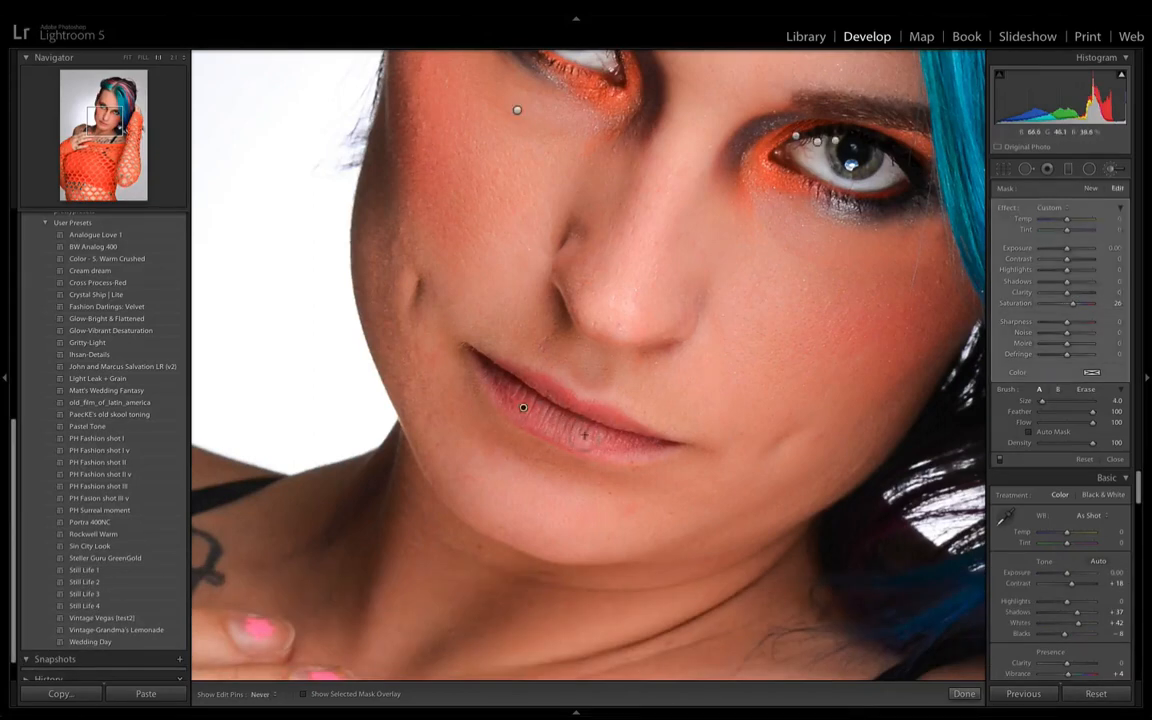
drag(643, 440, 563, 435)
mouse_move(522, 405)
mouse_down()
mouse_move(583, 443)
mouse_move(630, 437)
mouse_up()
key(h)
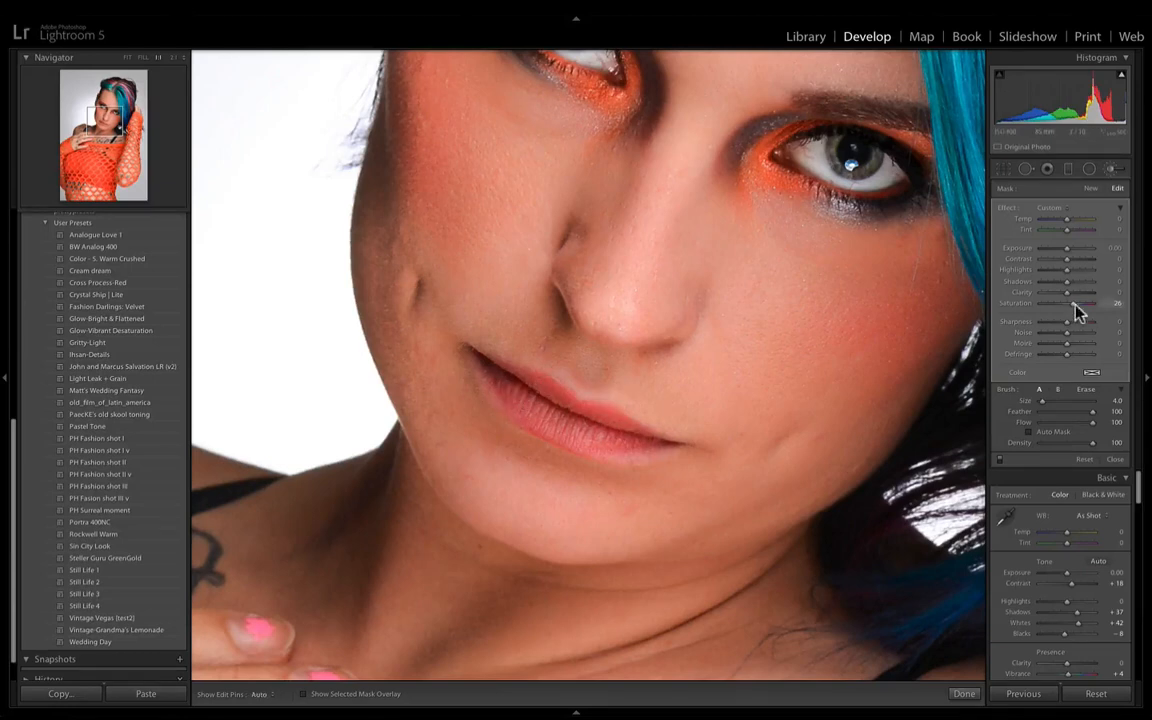
- Add Clarity 18 to the lip adjustment
drag(1075, 298, 1071, 298)
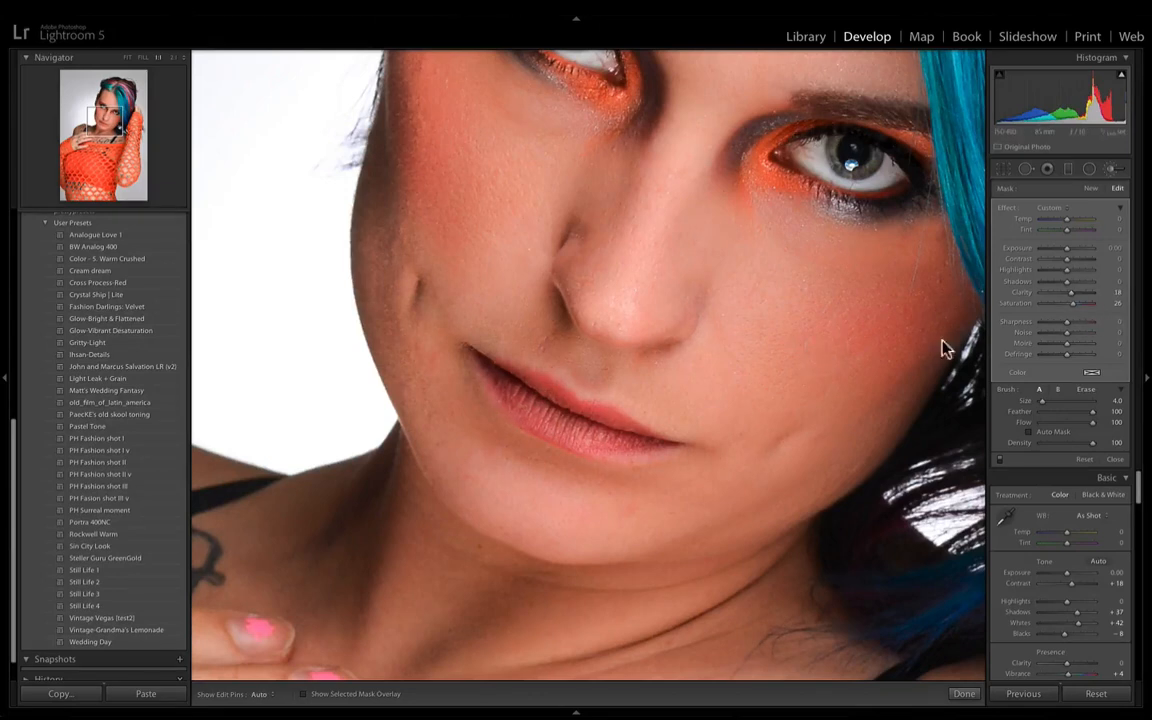
key(h)
key(z)
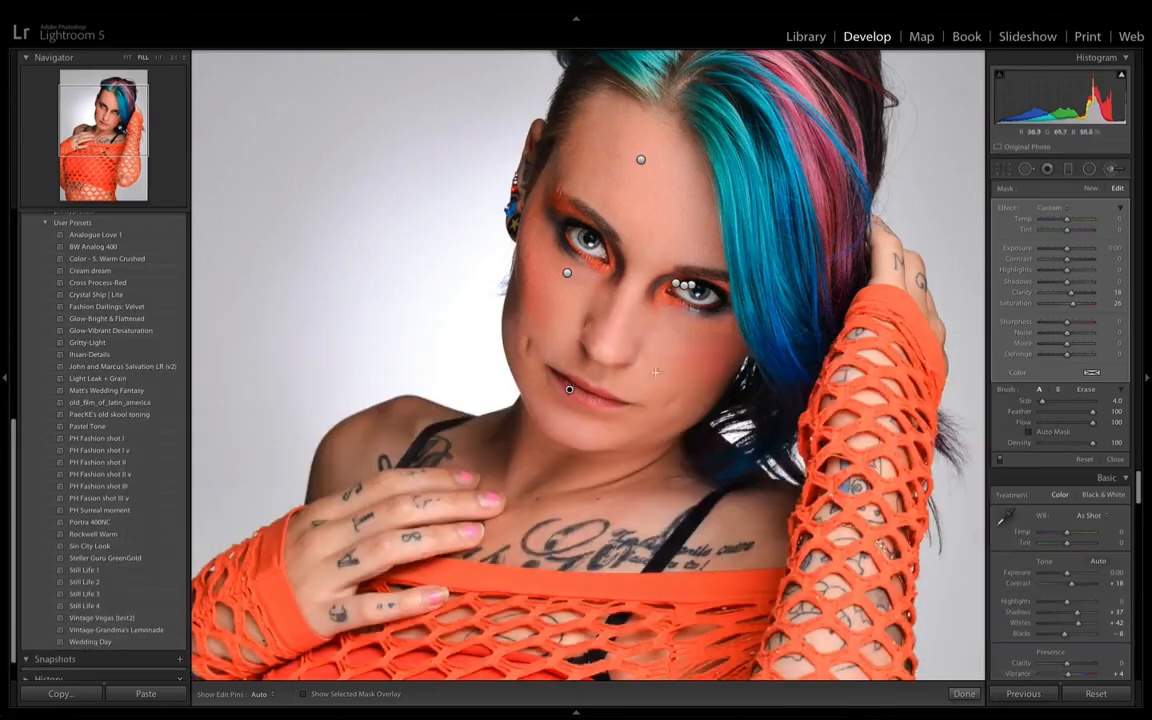
- Start a new brightening brush adjustment with only Exposure 0.24 and brush size 28.0
click(1090, 188)
key(alt)
alt+click(1005, 207)
drag(1066, 249, 1069, 249)
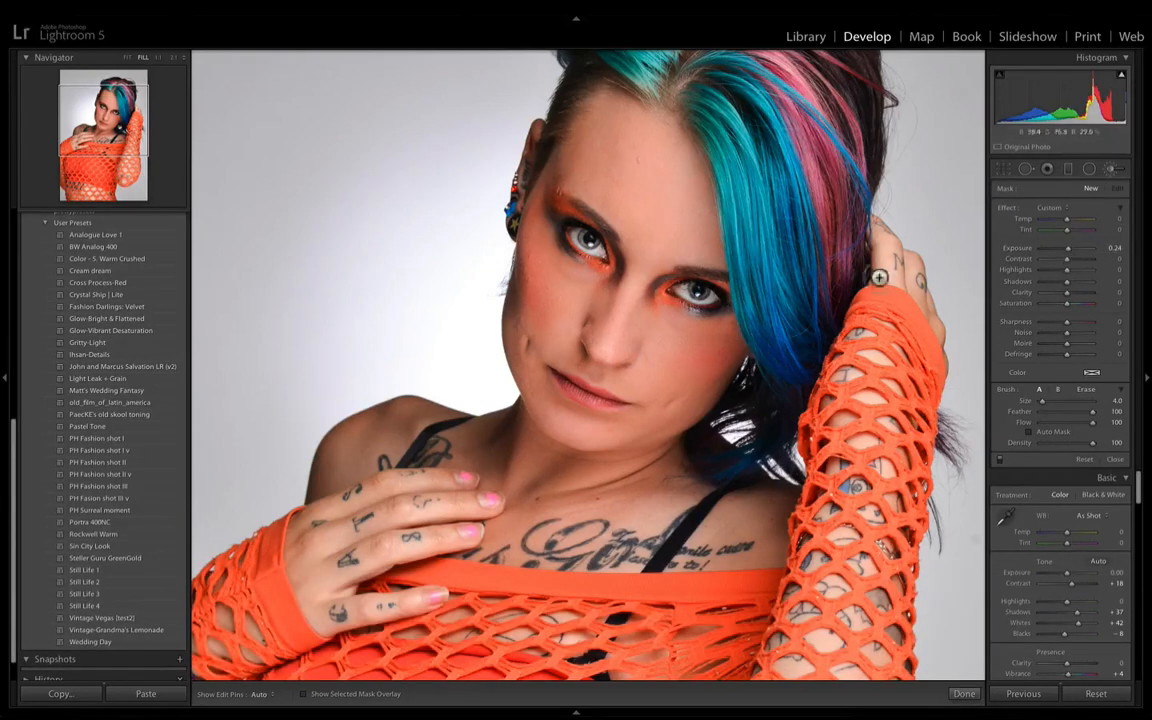
scroll(682, 446, up, 10)
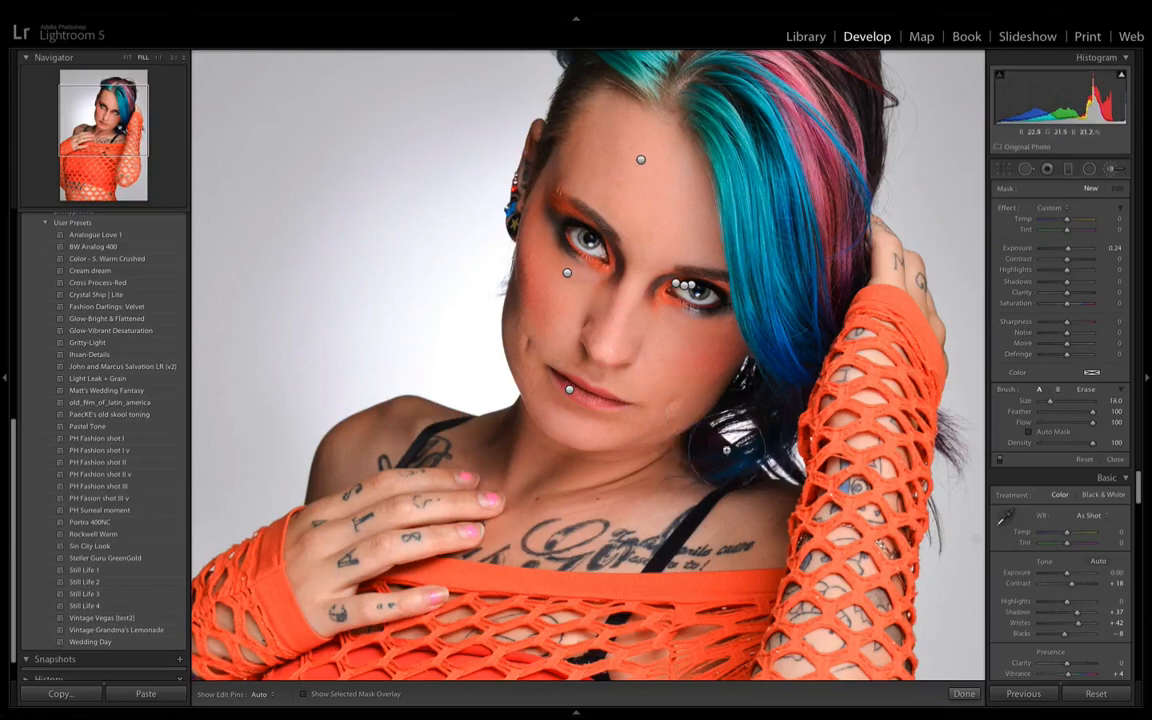
click(718, 338)
scroll(640, 325, down, 5)
scroll(646, 250, down, 1)
scroll(662, 231, down, 1)
scroll(664, 234, down, 5)
- Brush the brightening onto the face from the forehead, set its Exposure to 0.20, and toggle the brush effects for comparison
key(h)
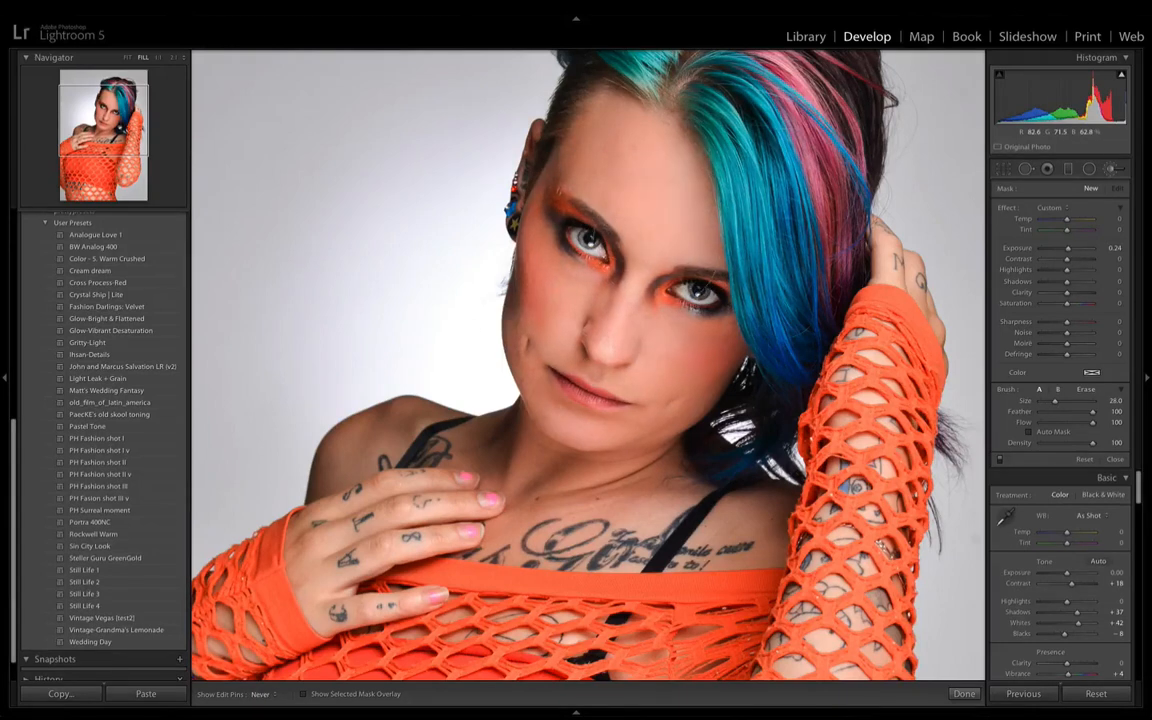
key(h)
key(super+minus)
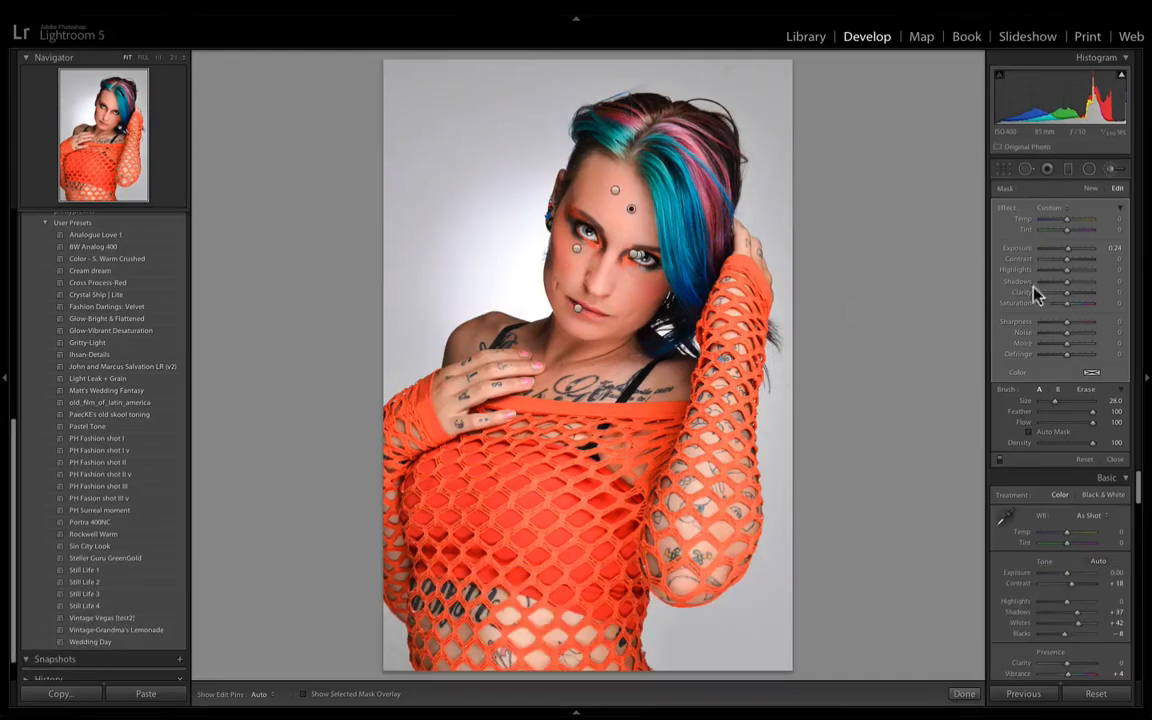
drag(1112, 249, 1067, 249)
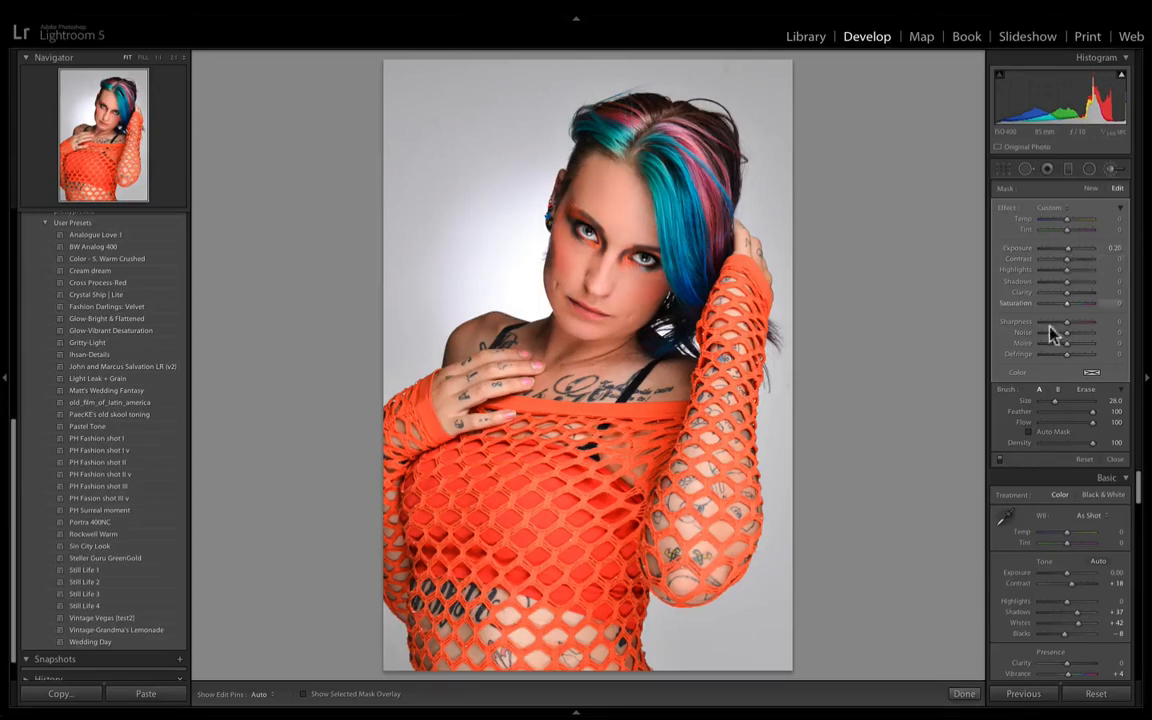
click(1000, 460)
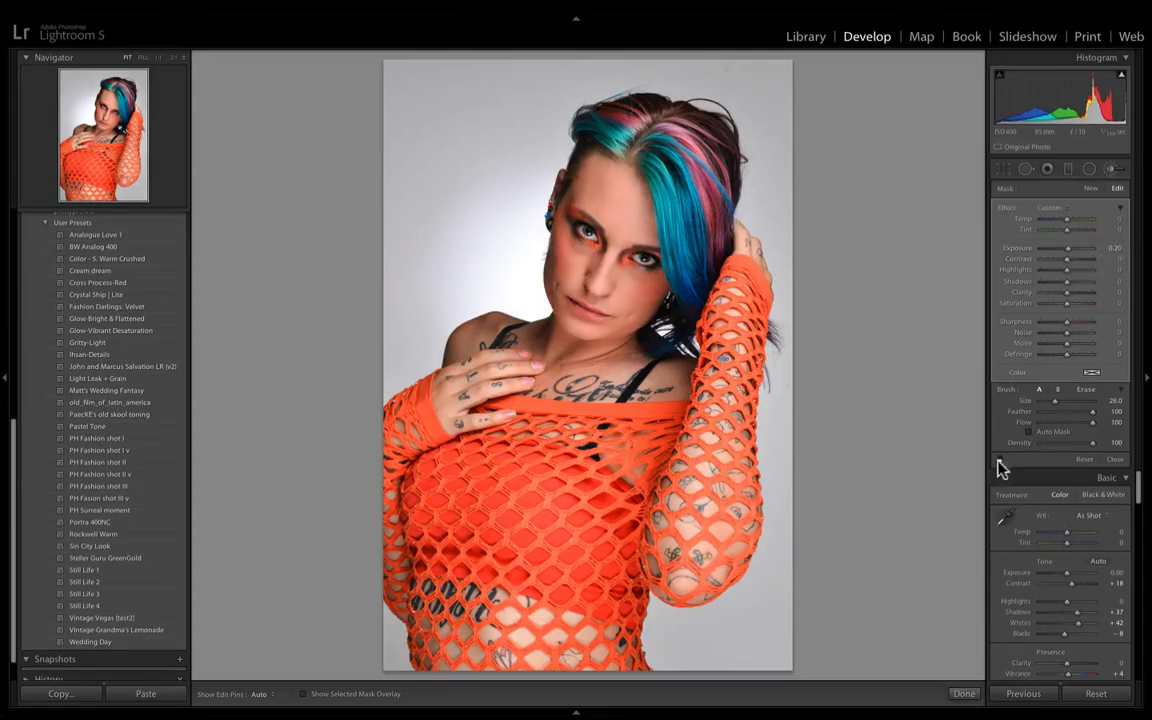
click(999, 461)
click(1000, 459)
click(1000, 459)
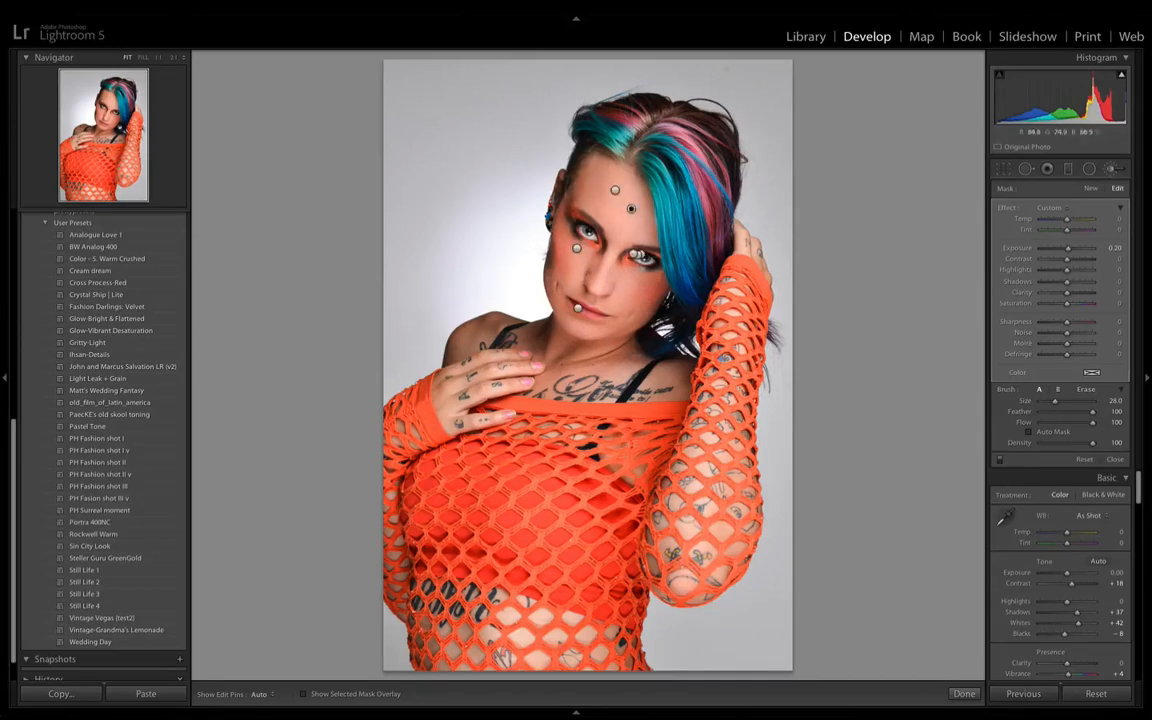
- Delete the face-brightening adjustment and undo the deletion
key(BackSpace)
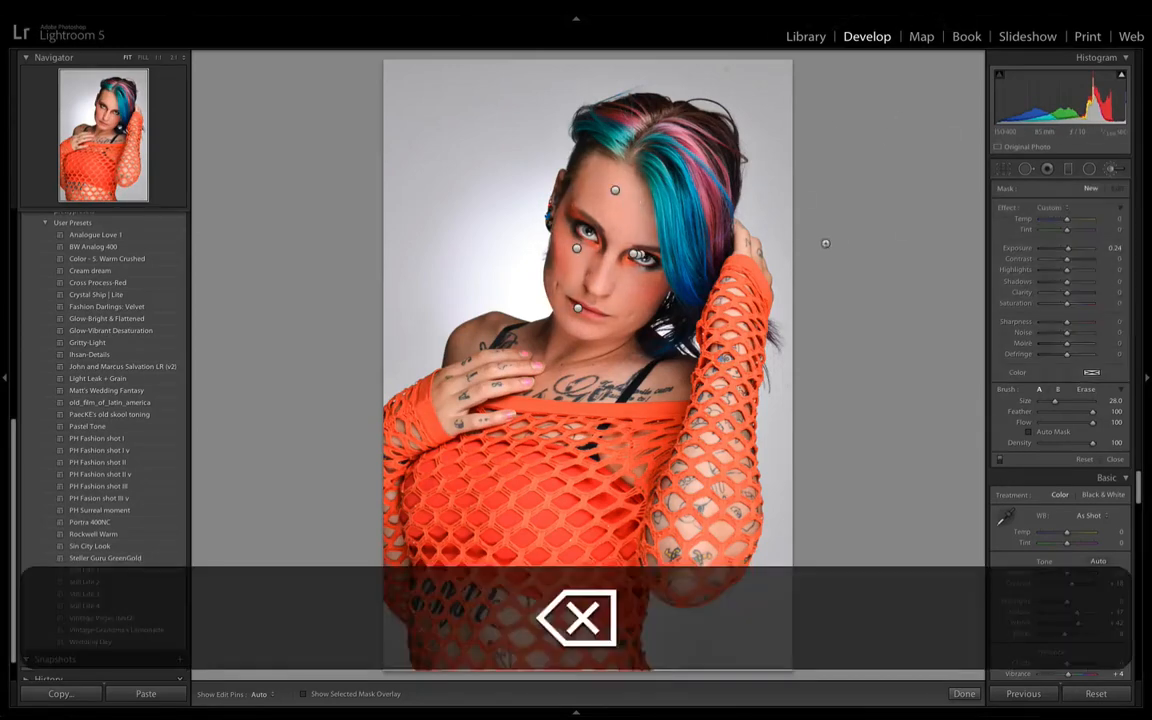
key(ctrl+z)
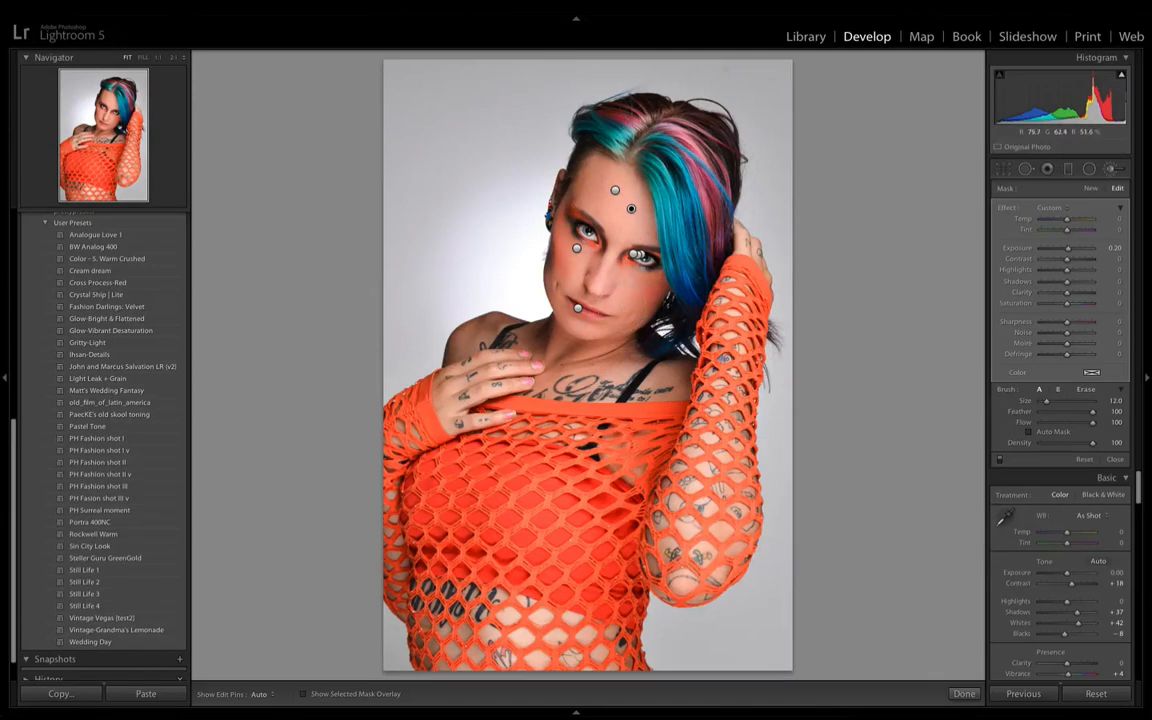
key(h)
key(h)
- Paint a new brush adjustment with Exposure −0.44 at size 12.0 over the shadows of the neck and shoulders
key(super+equal)
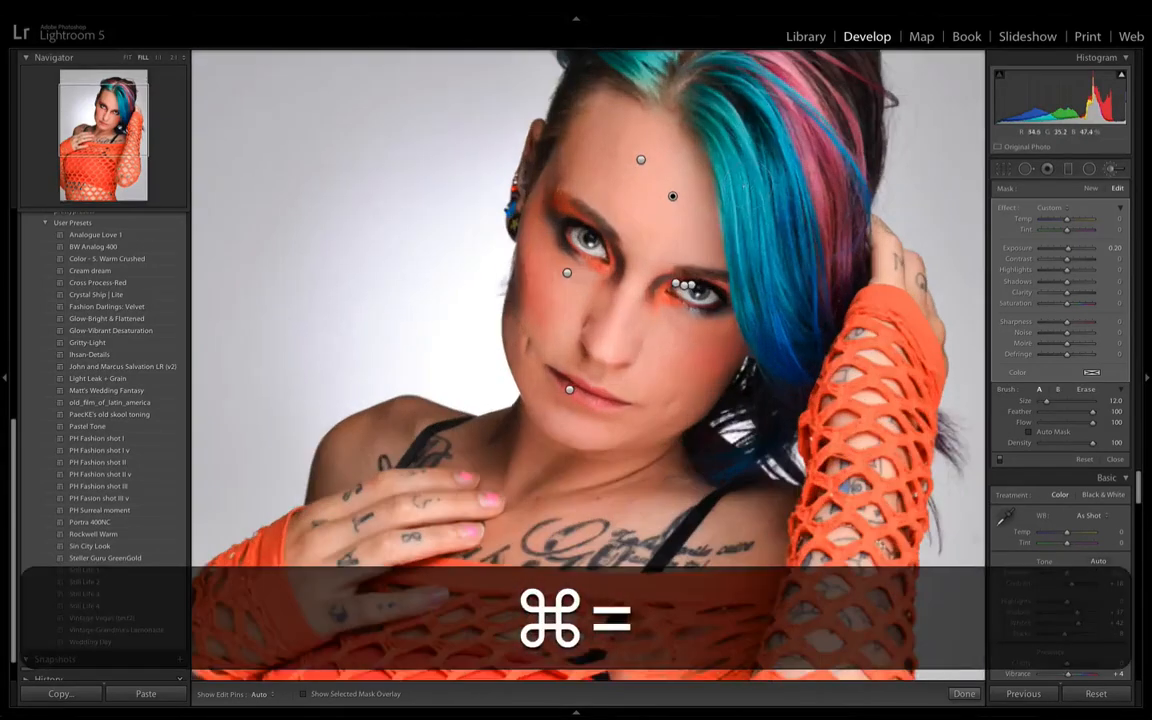
key(alt)
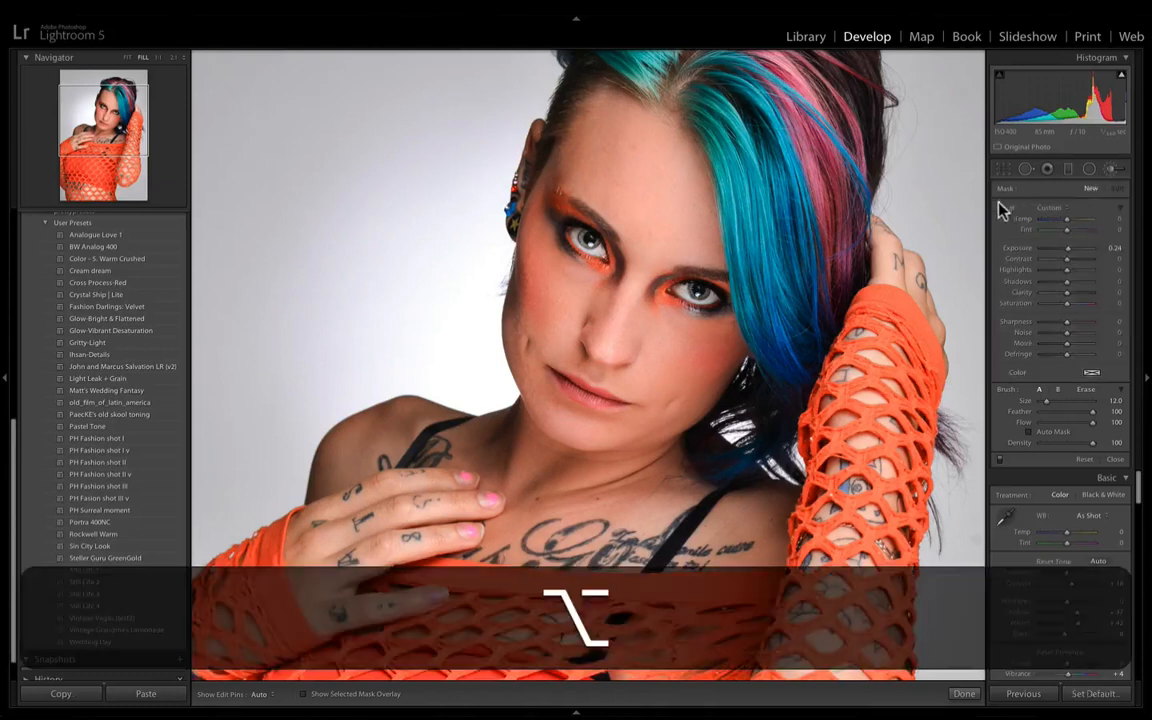
drag(1067, 249, 1064, 249)
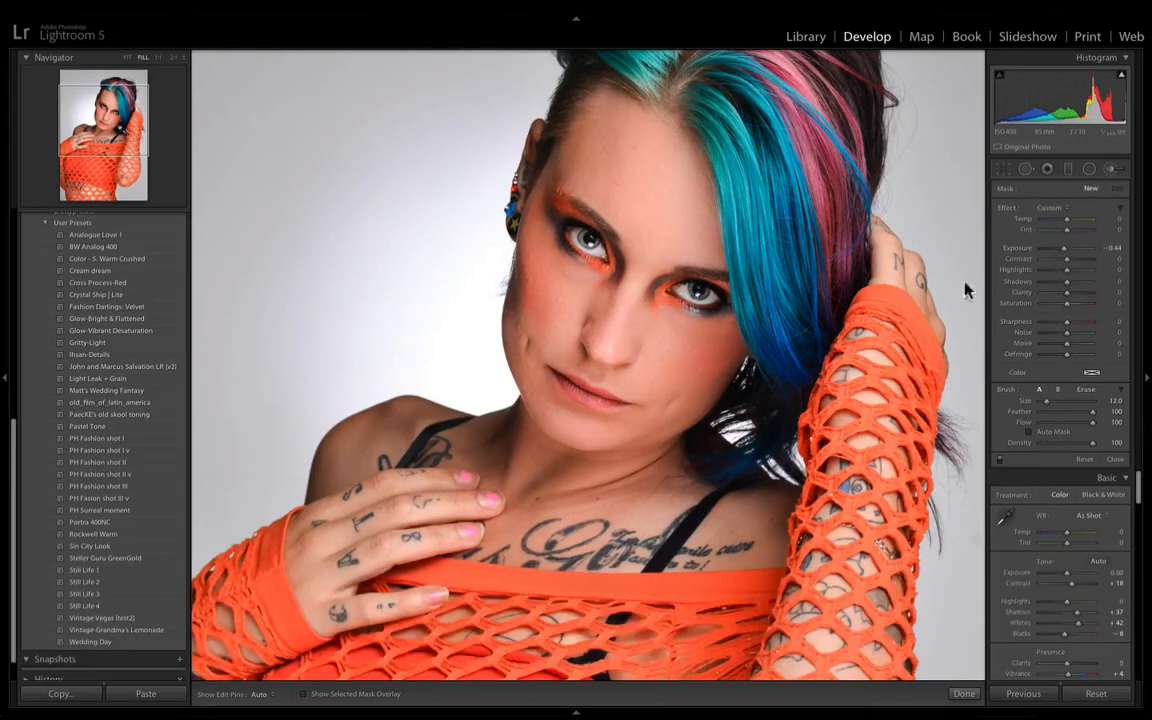
scroll(607, 440, up, 9)
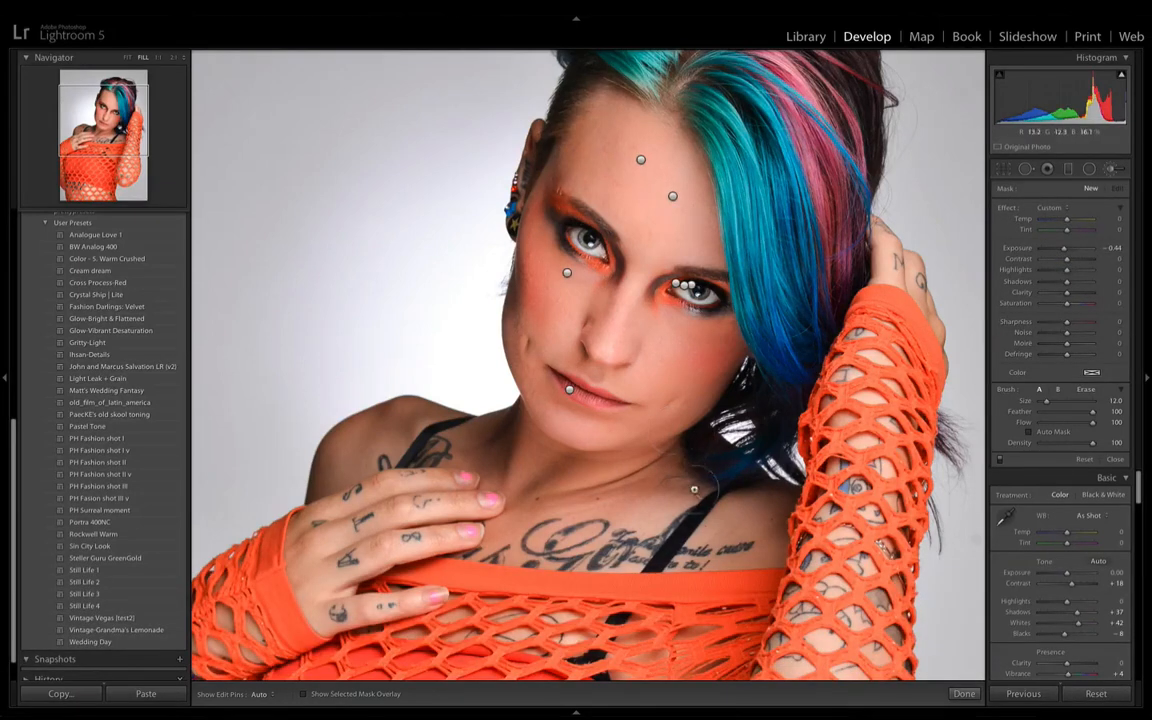
key(h)
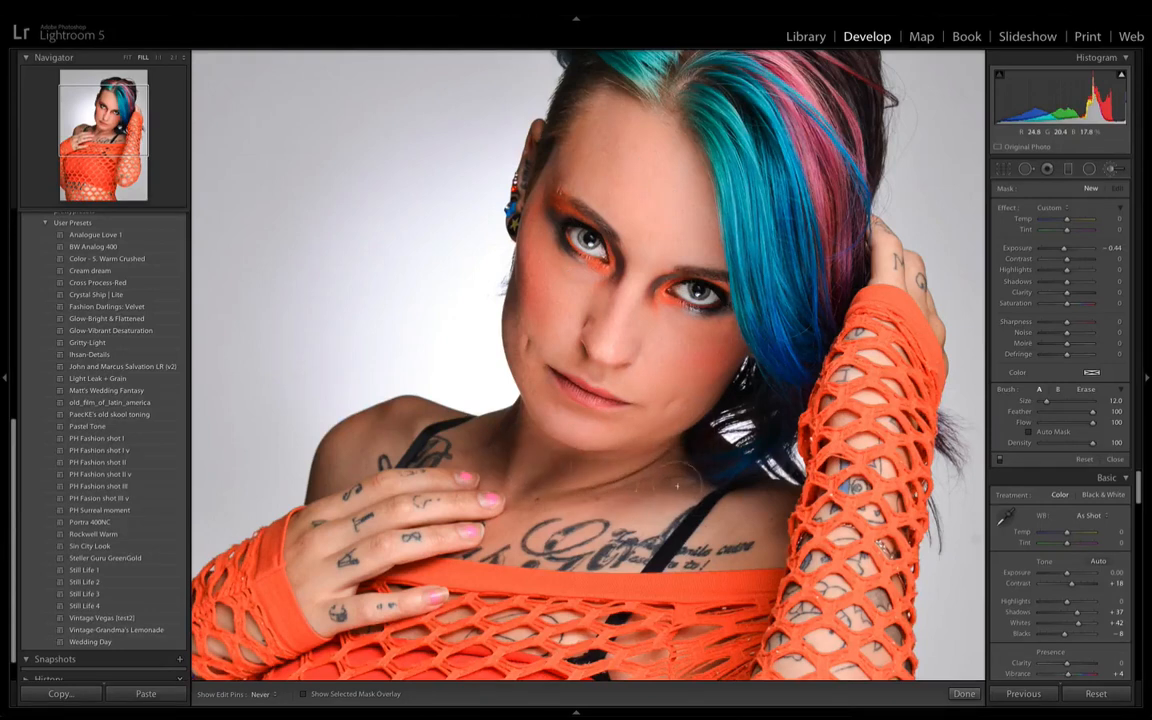
mouse_move(364, 443)
mouse_down()
mouse_move(346, 437)
mouse_move(364, 476)
mouse_move(320, 478)
mouse_move(600, 500)
mouse_move(590, 475)
mouse_move(680, 472)
mouse_move(690, 500)
mouse_up()
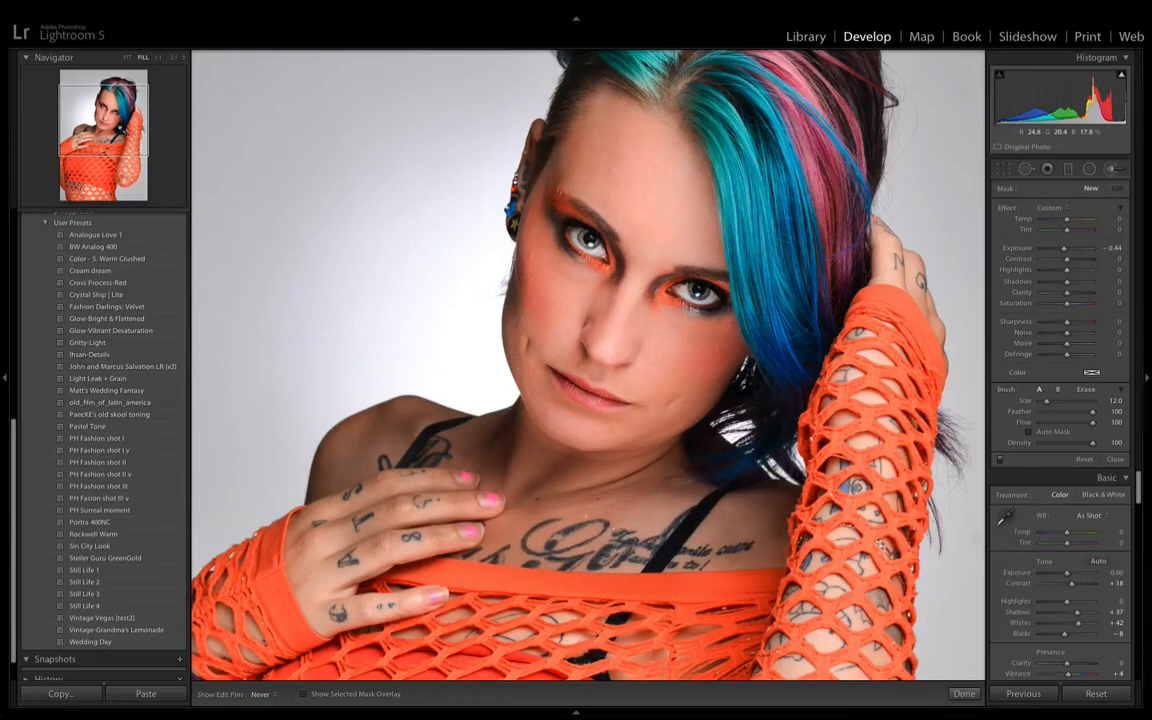
- Check the darkened neck and shoulders in the whole photo and set that adjustment's Exposure to −0.34
key(super+minus)
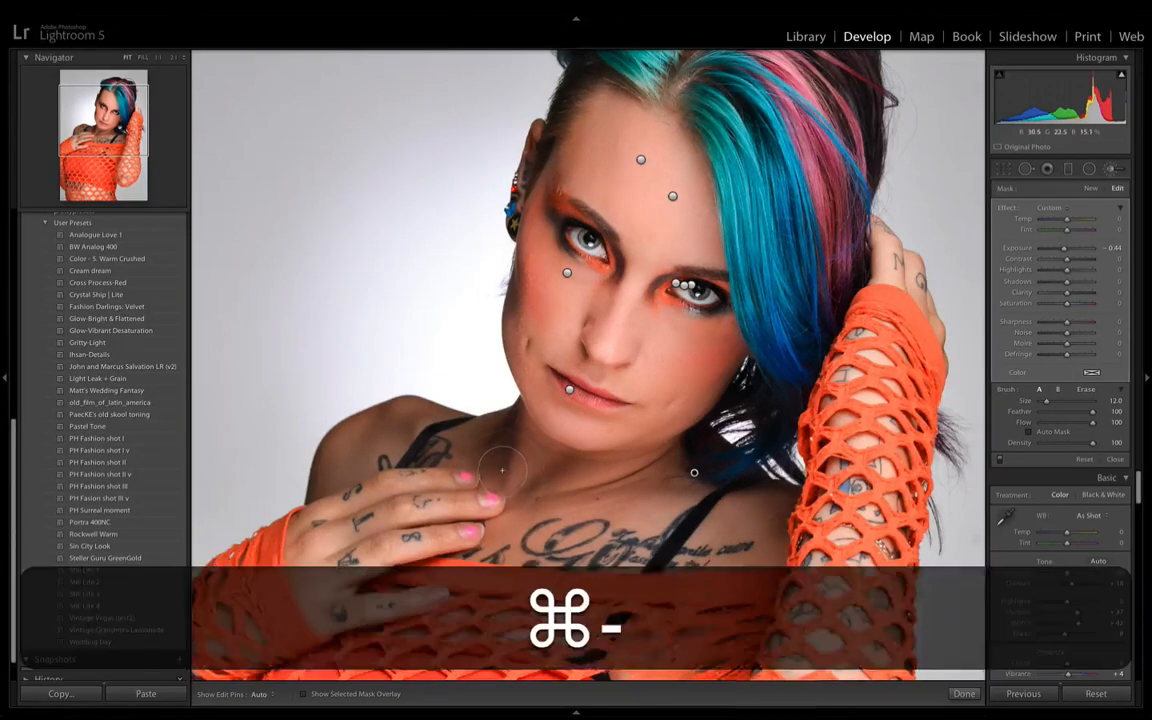
key(h)
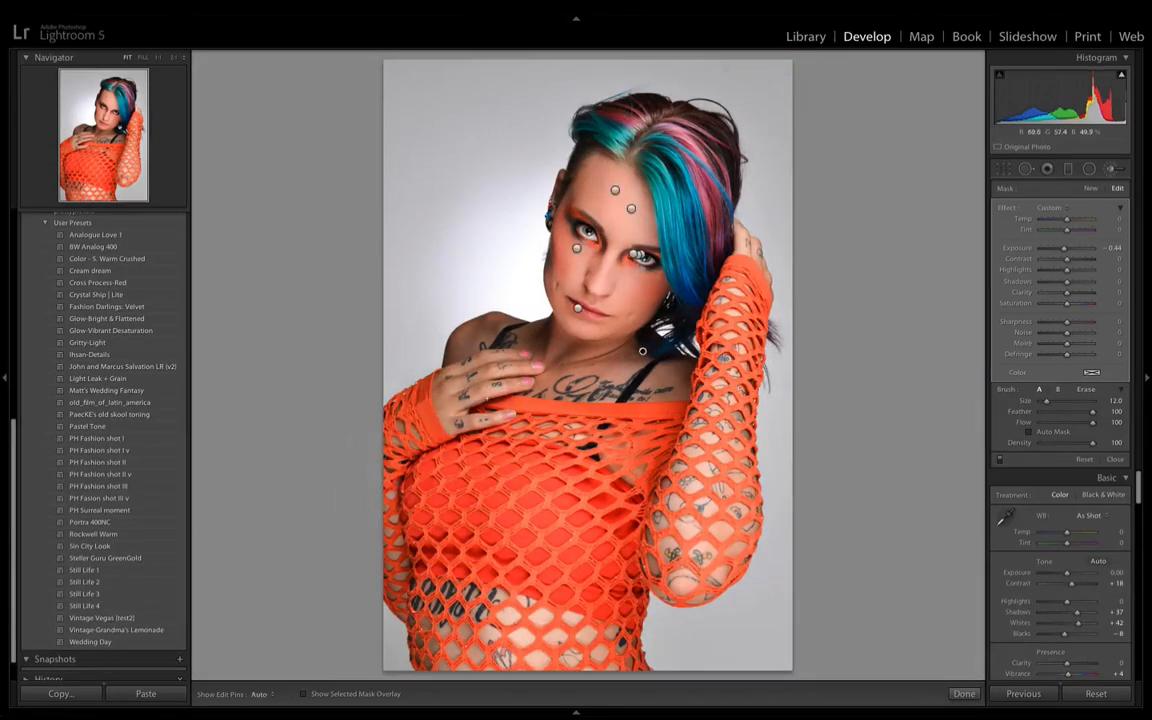
key(h)
key(h)
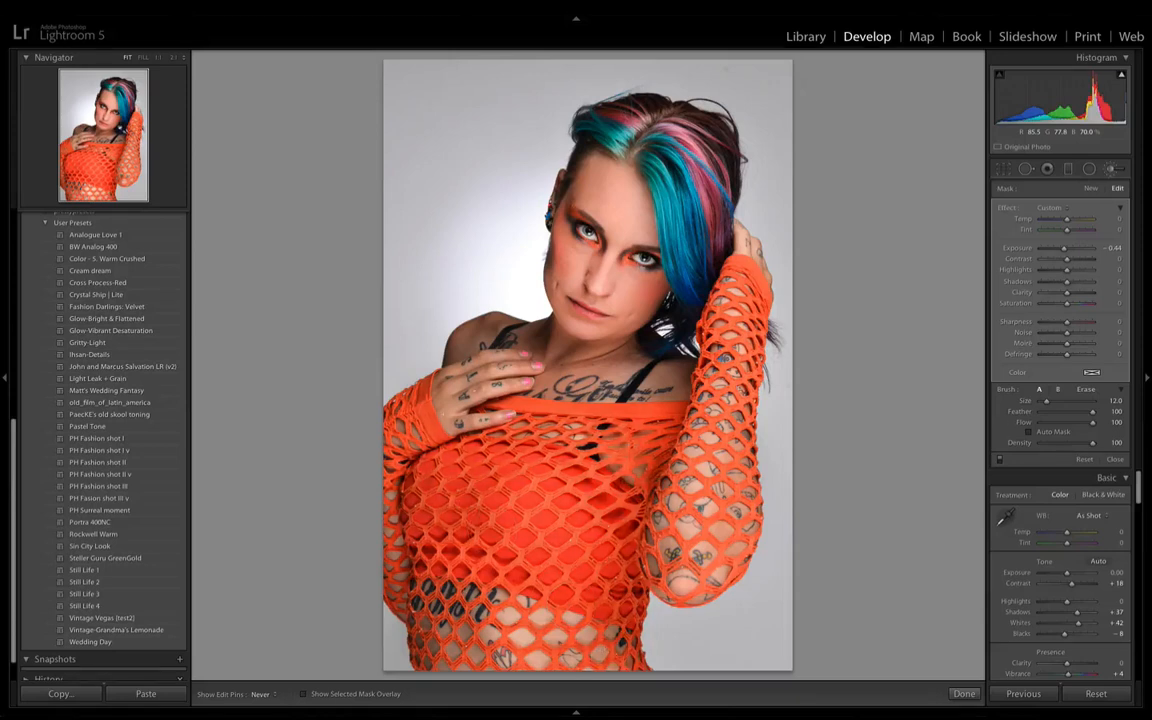
key(h)
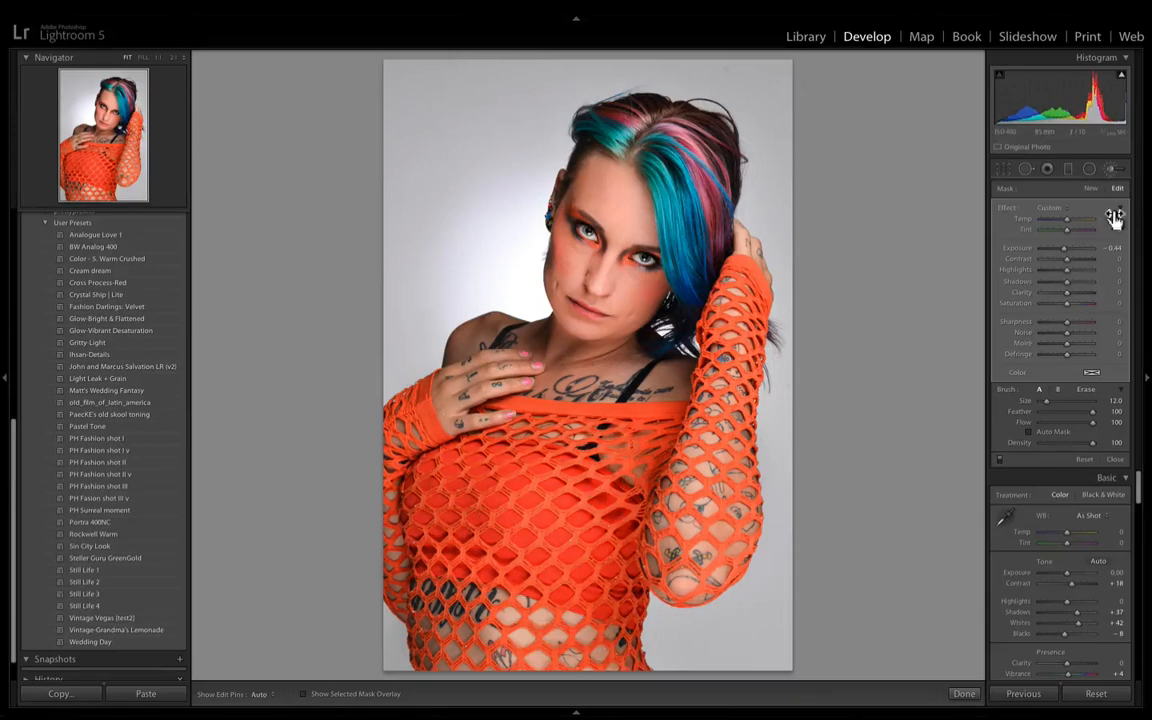
click(1111, 249)
key(Up)
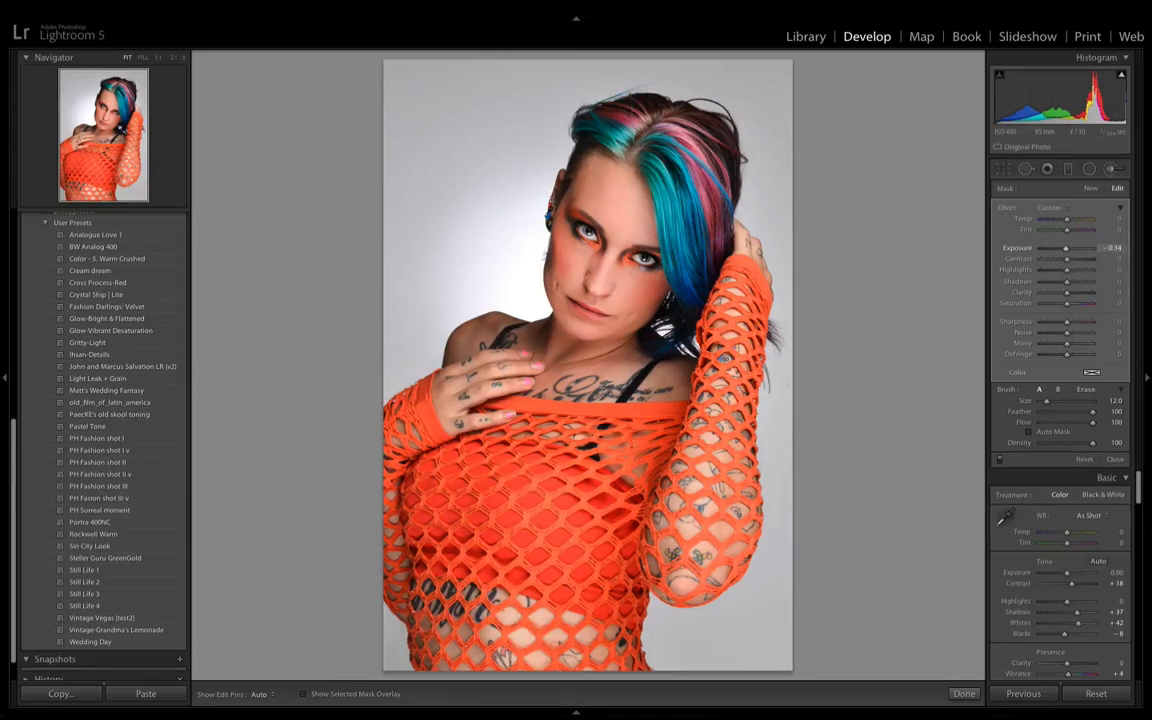
- Set the neck and shoulder adjustment's Exposure to −0.24 and toggle the brush effects for comparison
click(1112, 249)
key(Up)
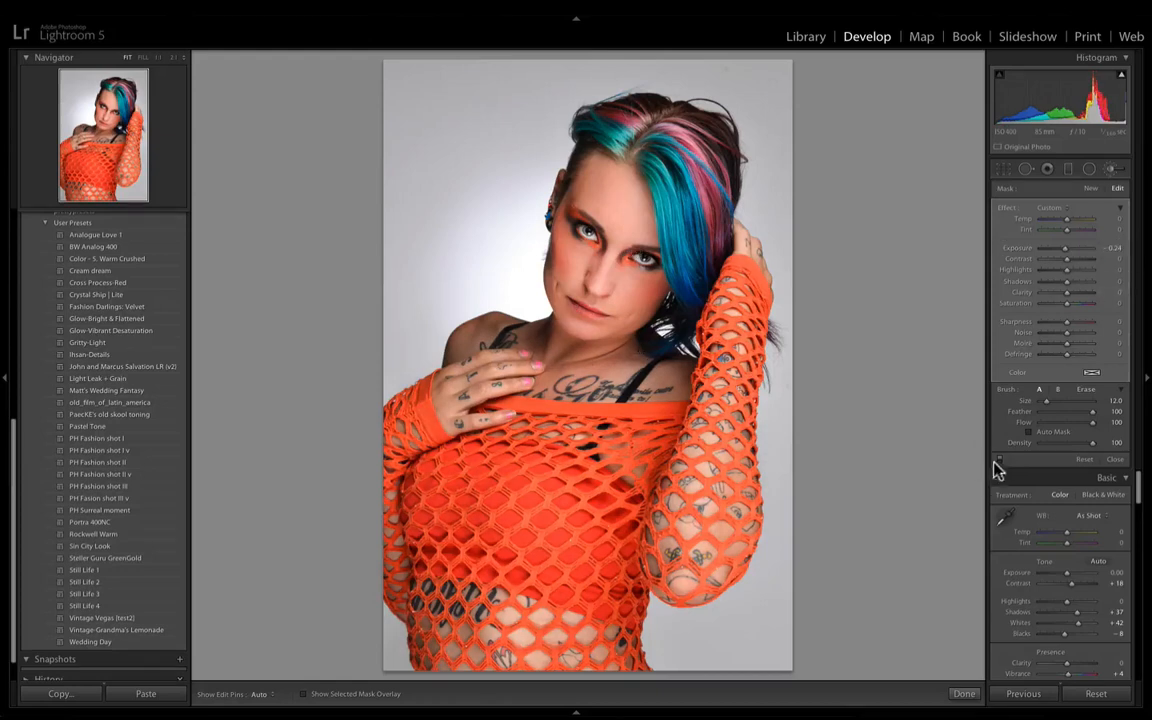
click(1002, 462)
click(1002, 462)
- Paint a new brush adjustment with Exposure 0.28 over the face highlights, from the forehead above the eyebrow toward the nose bridge
key(alt)
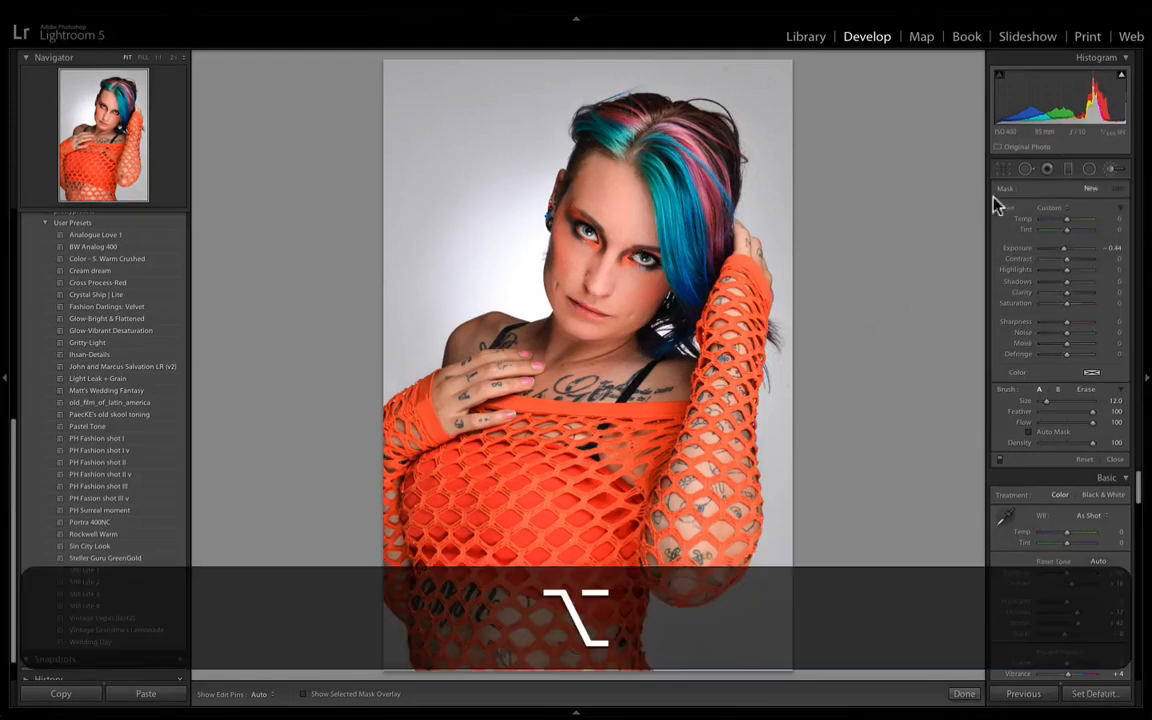
click(1069, 249)
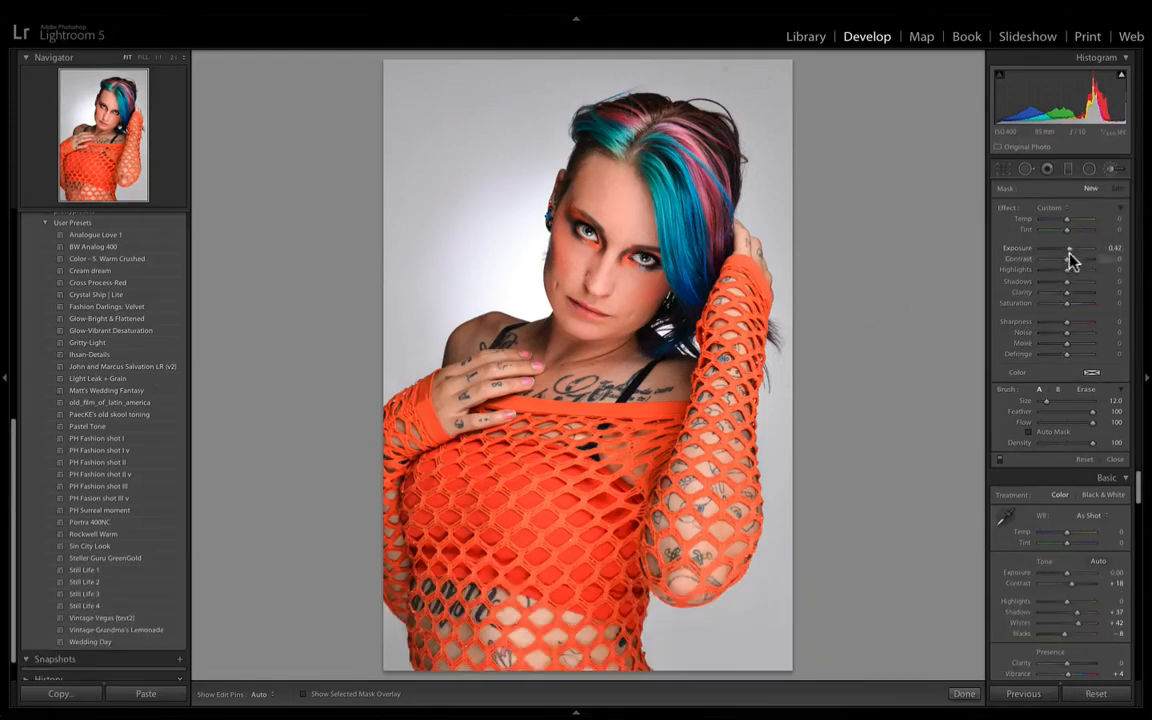
drag(1071, 248, 1068, 250)
scroll(697, 471, down, 4)
scroll(700, 476, down, 1)
scroll(706, 484, down, 3)
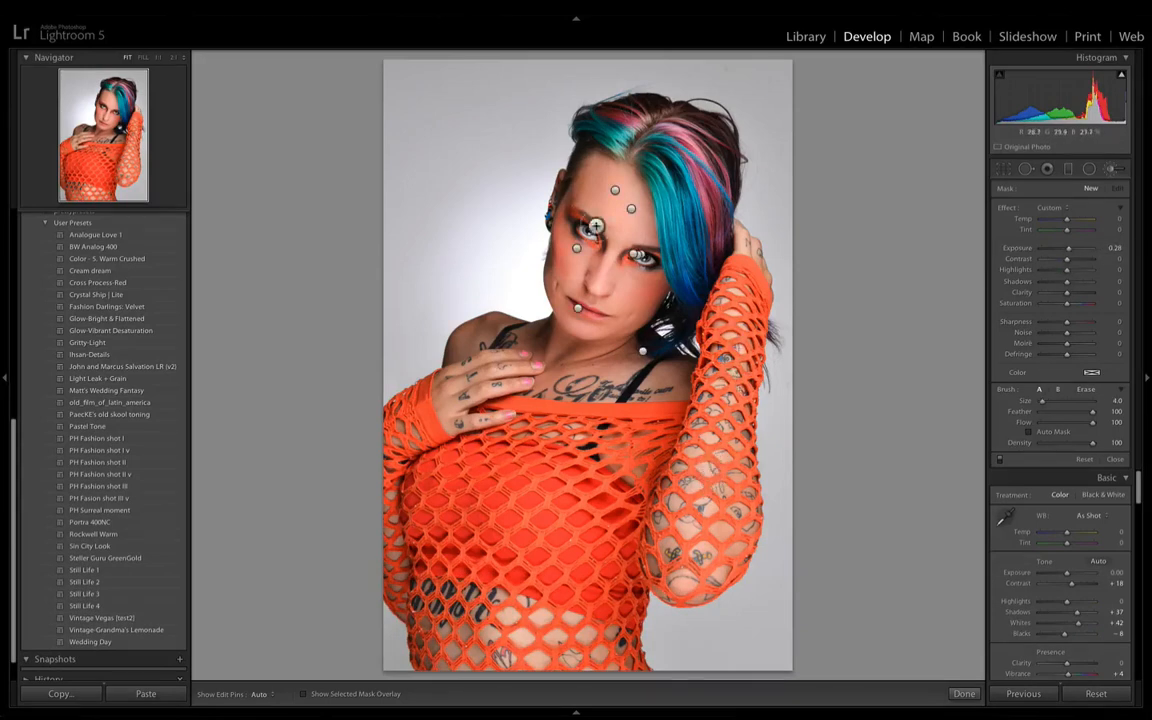
key(super+equal)
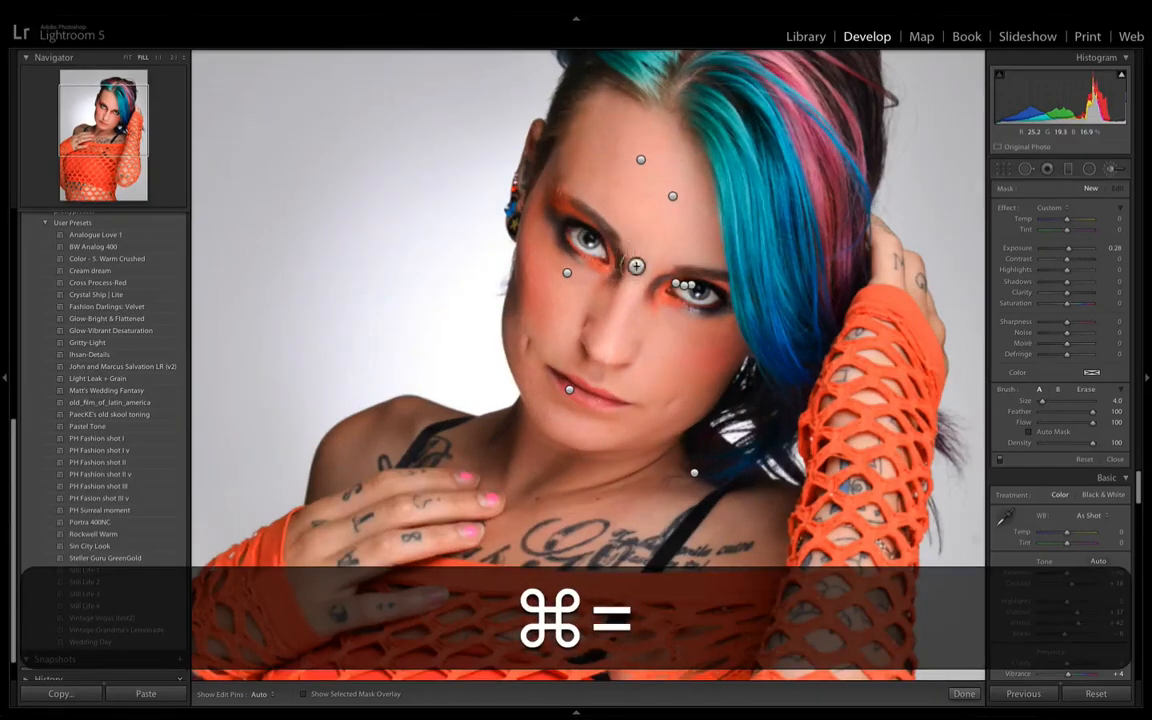
scroll(649, 278, up, 4)
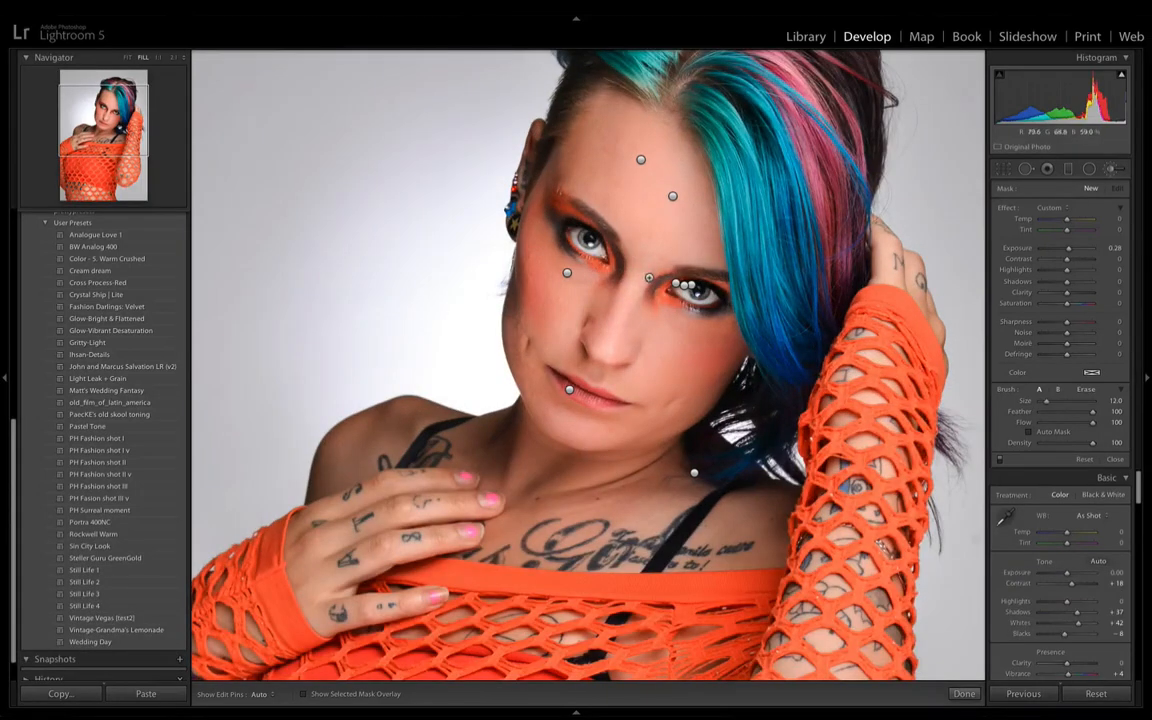
mouse_move(603, 196)
mouse_down()
mouse_move(552, 186)
mouse_move(642, 249)
mouse_up()
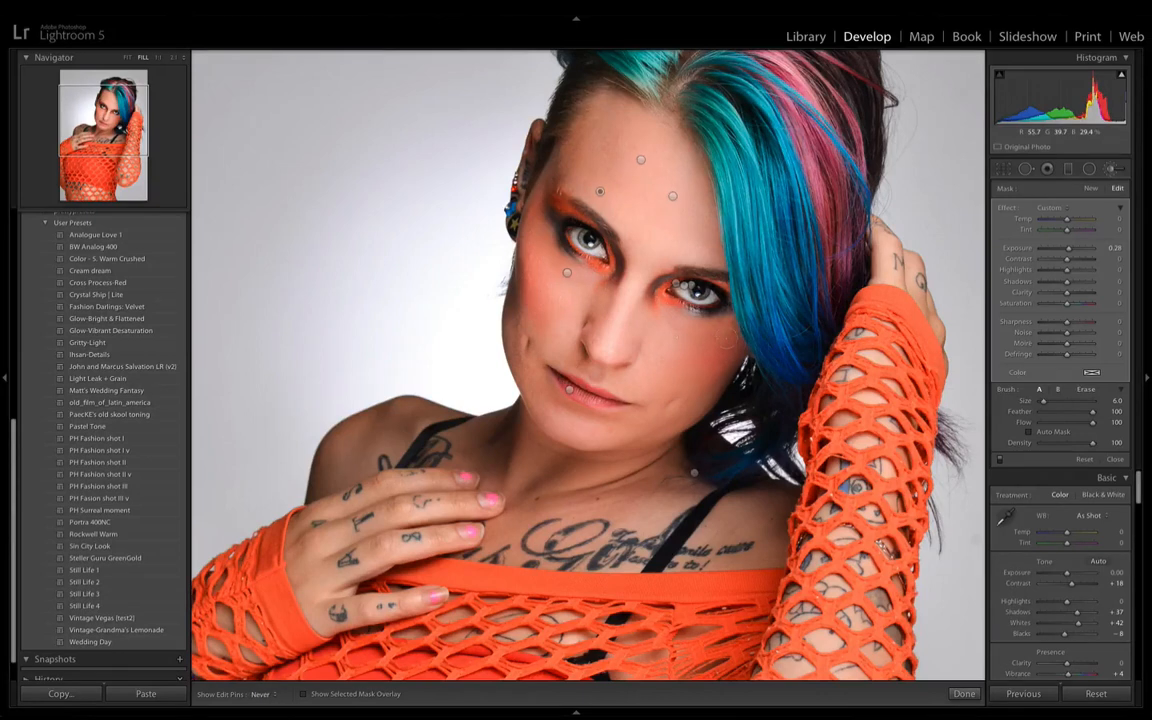
key(h)
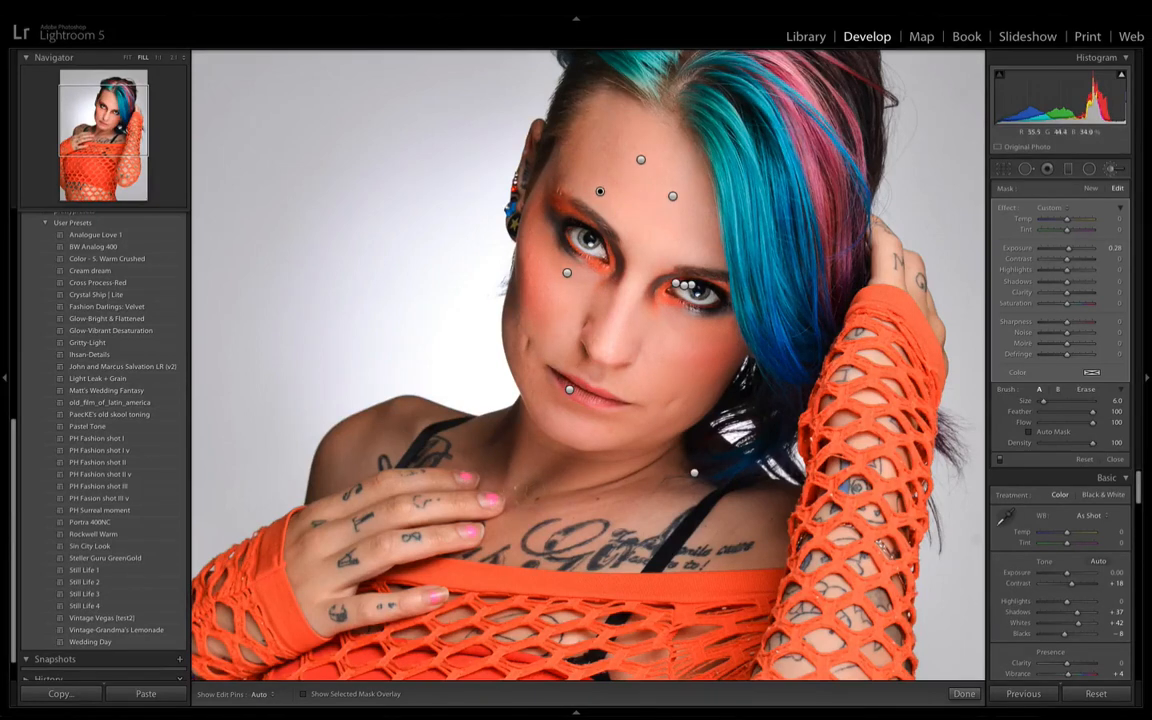
- Check the brightened highlights in the whole photo with the edit pins hidden and shown, and set that adjustment's Exposure to 0.18
key(super+minus)
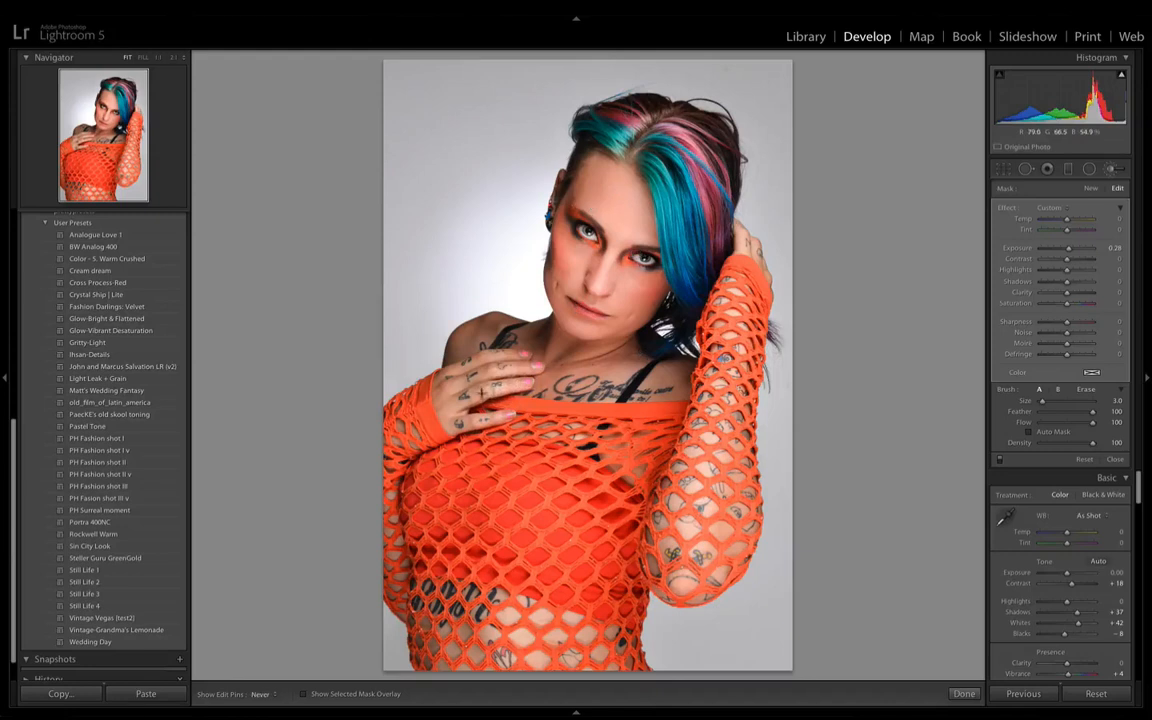
key(h)
key(h)
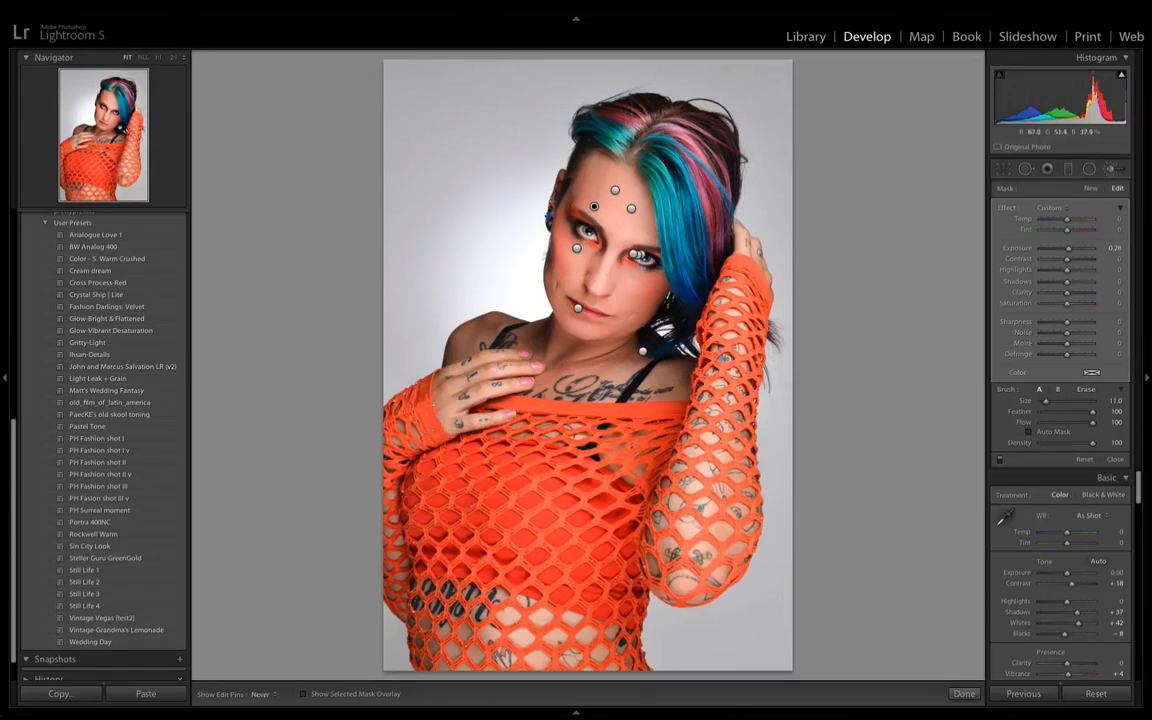
click(1116, 248)
text(0.18)
key(Return)
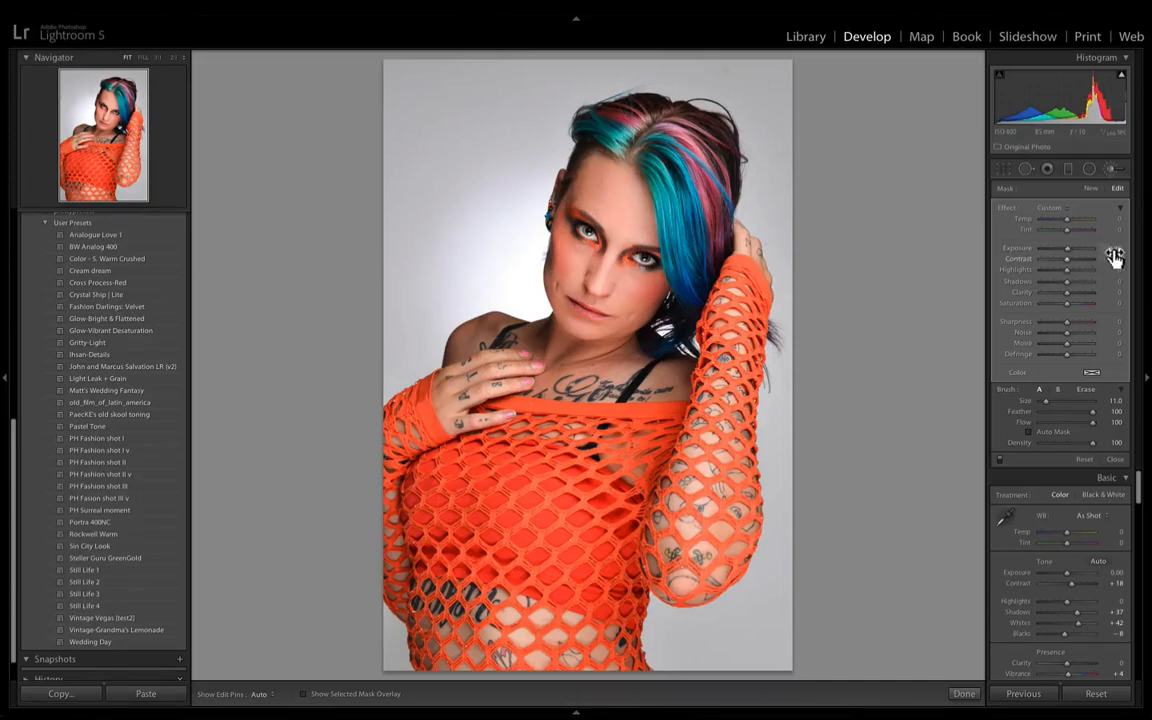
- Toggle all brush effects off and on repeatedly to compare the portrait before and after the local adjustments
click(999, 458)
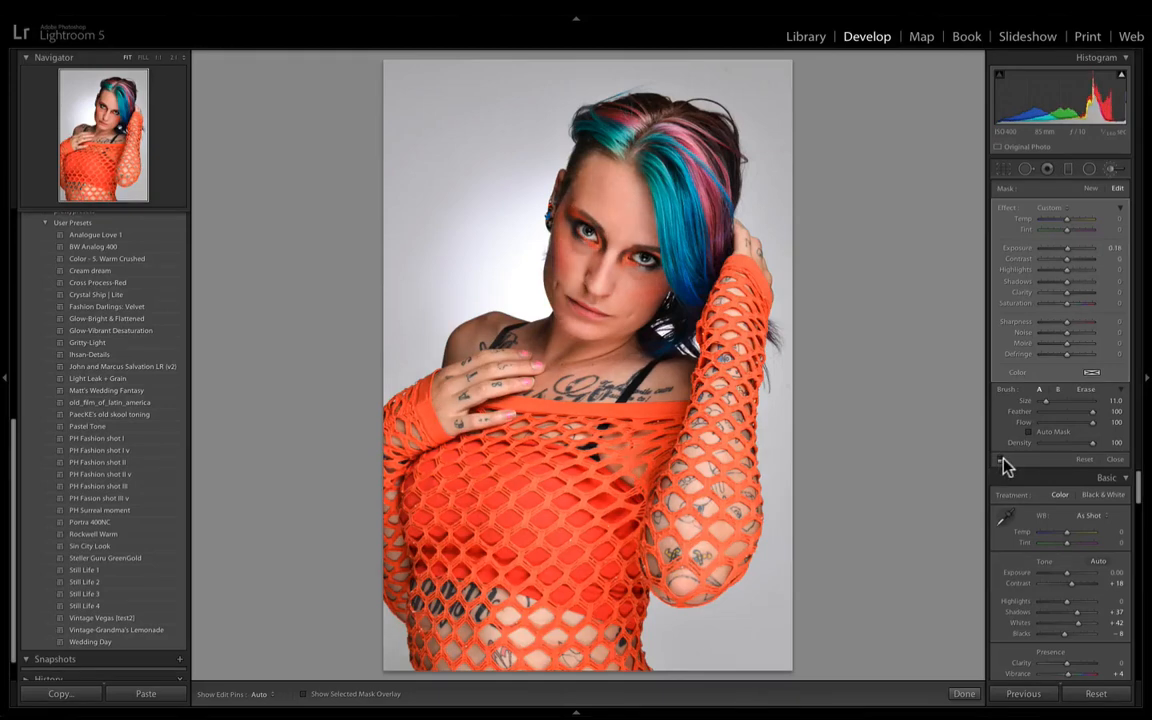
click(998, 458)
click(999, 459)
click(999, 459)
click(999, 459)
click(999, 459)
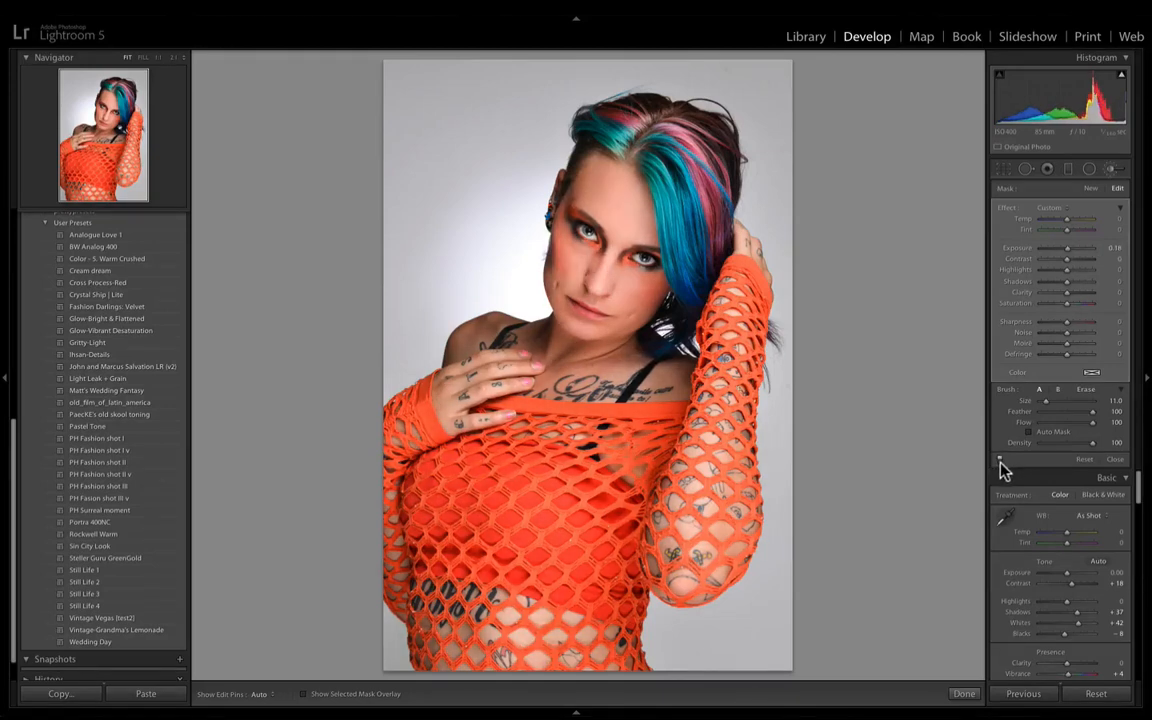
click(1000, 460)
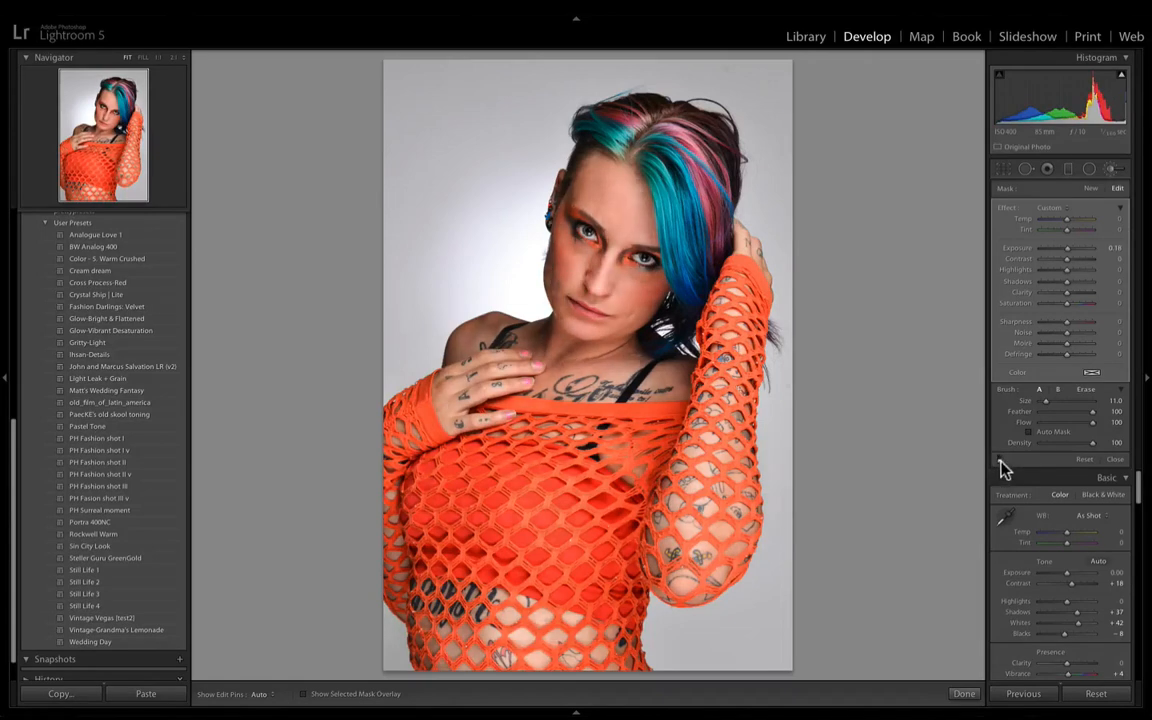
click(1000, 459)
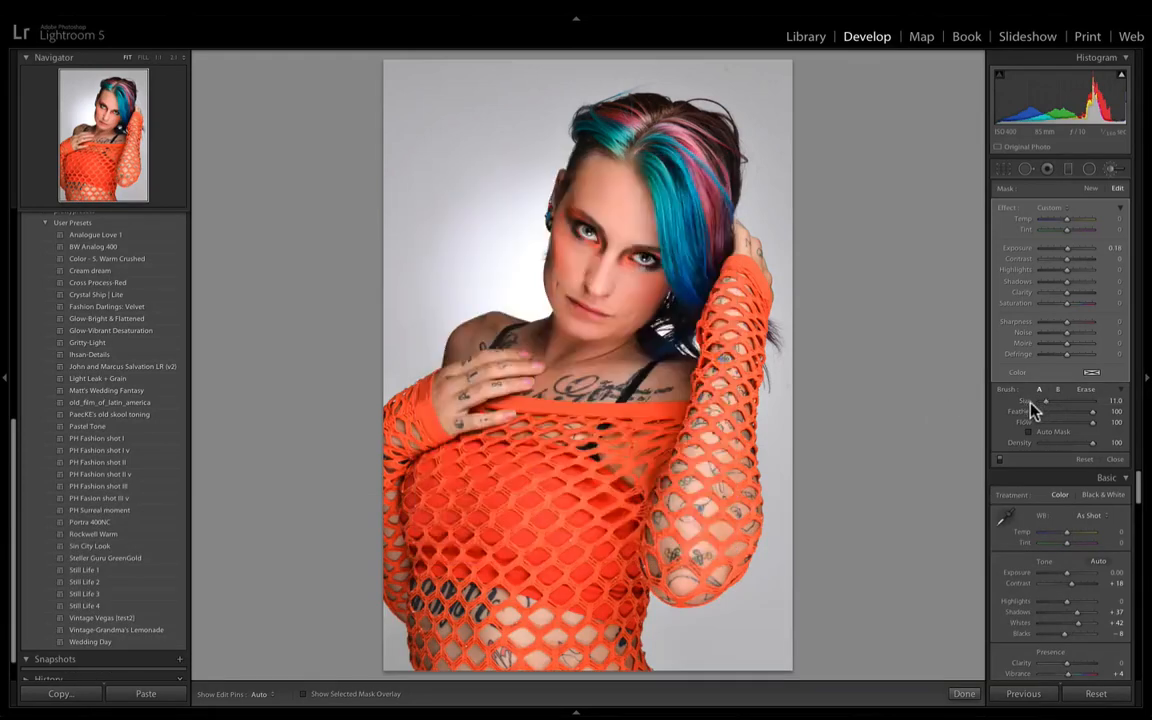
- Prepare a new brush adjustment for the hair: reset the effect values, then set Clarity to 25 and Exposure to 0.30
key(super+equal)
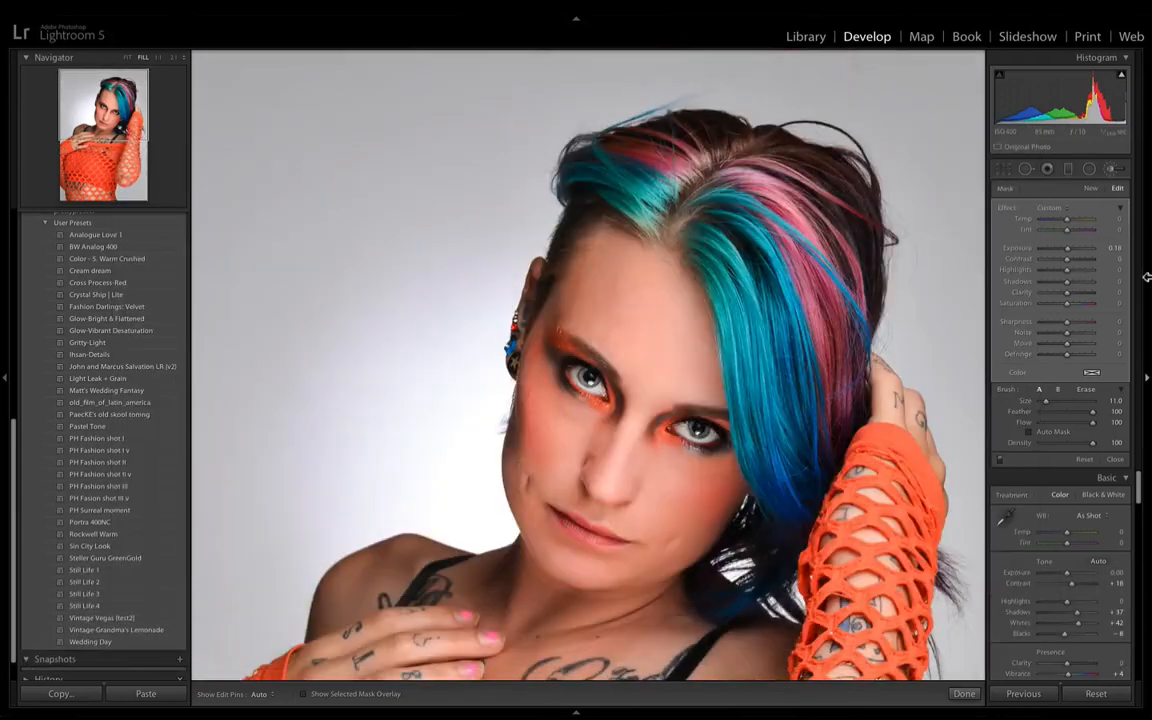
click(1112, 169)
key(alt)
click(1114, 175)
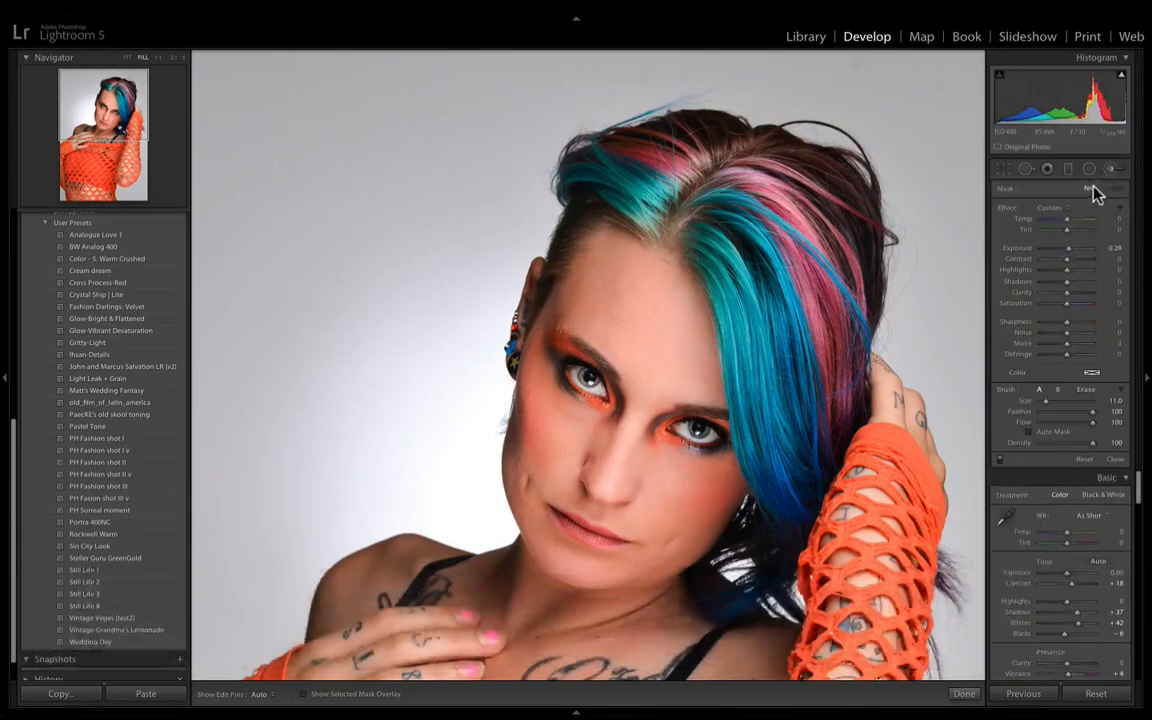
alt+click(1008, 208)
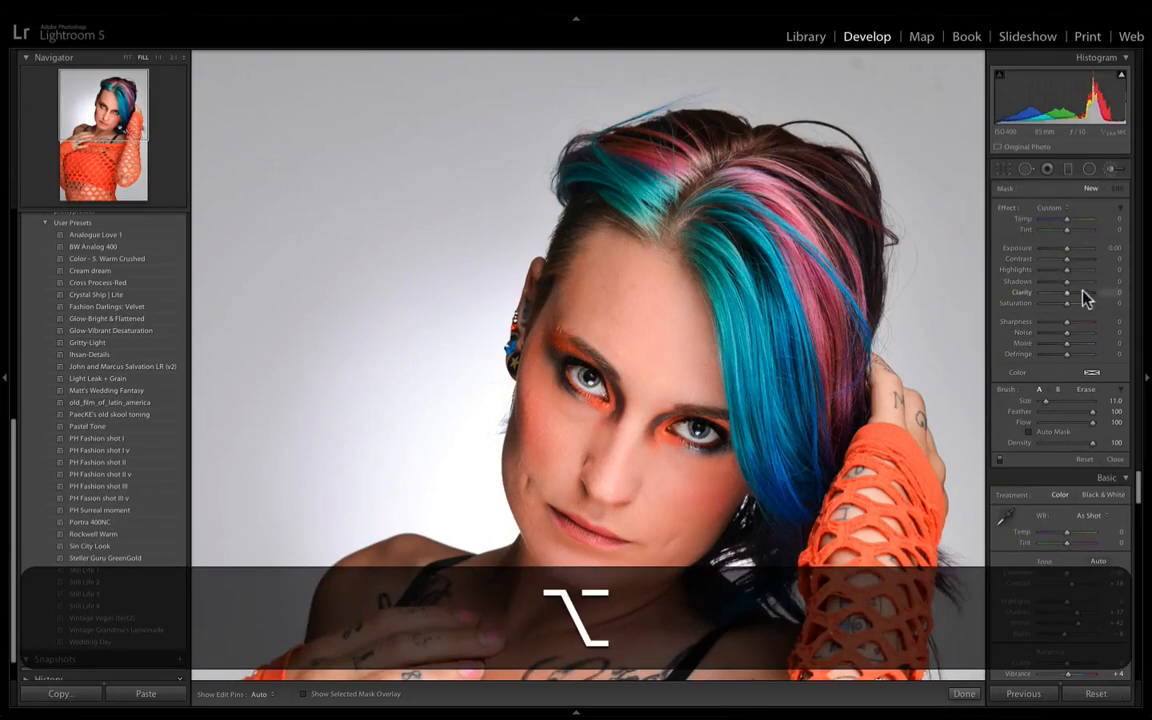
click(1078, 293)
drag(1074, 293, 1073, 293)
drag(1067, 248, 1069, 248)
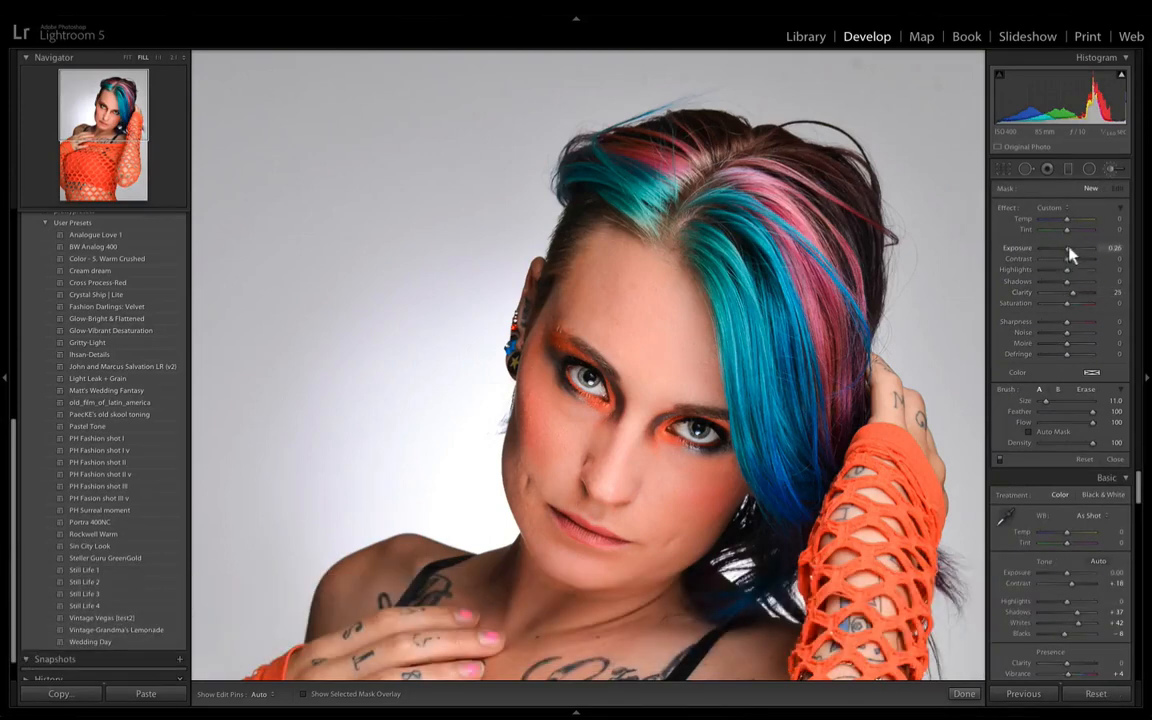
- Brush over the coloured hair from the crown down to the ends with the pins hidden, and set that adjustment's Saturation to 59
key(h)
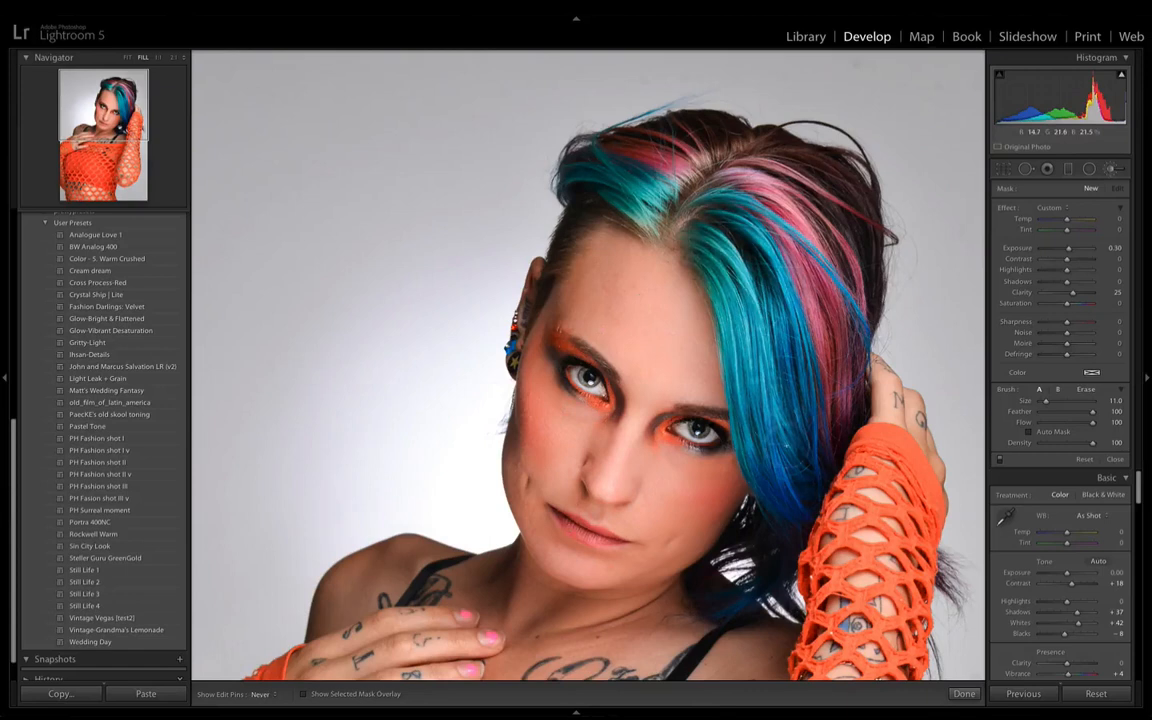
drag(692, 212, 816, 393)
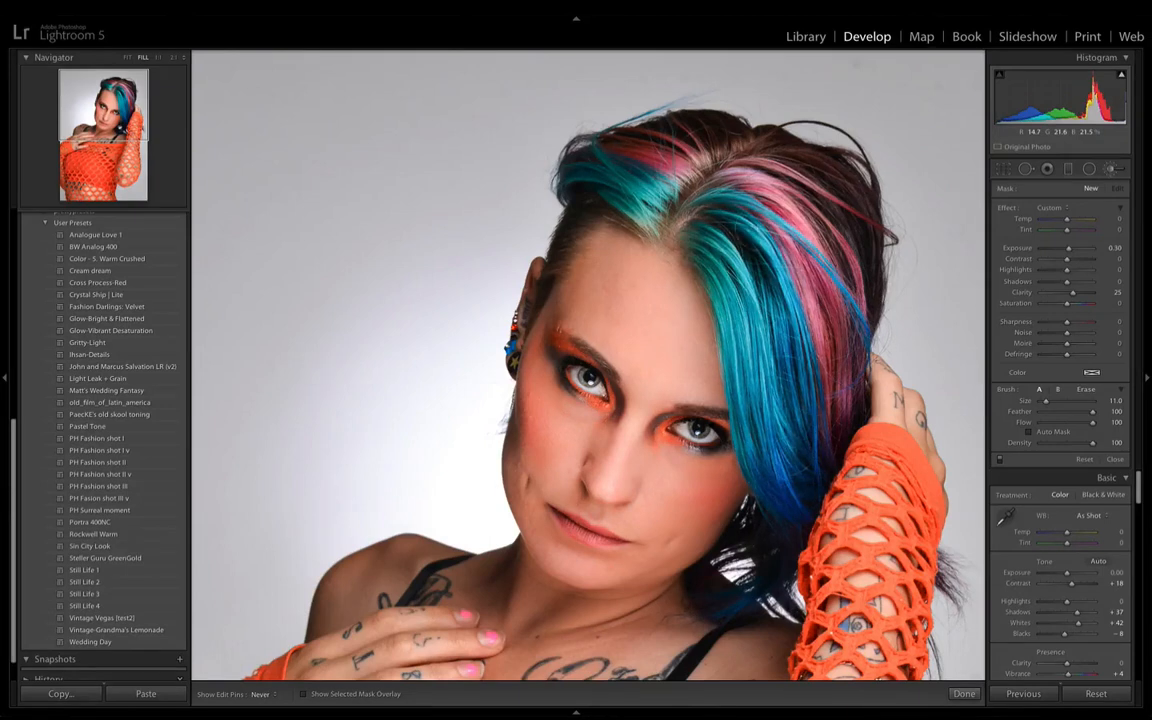
mouse_move(648, 160)
mouse_down()
mouse_move(629, 171)
mouse_move(742, 190)
mouse_up()
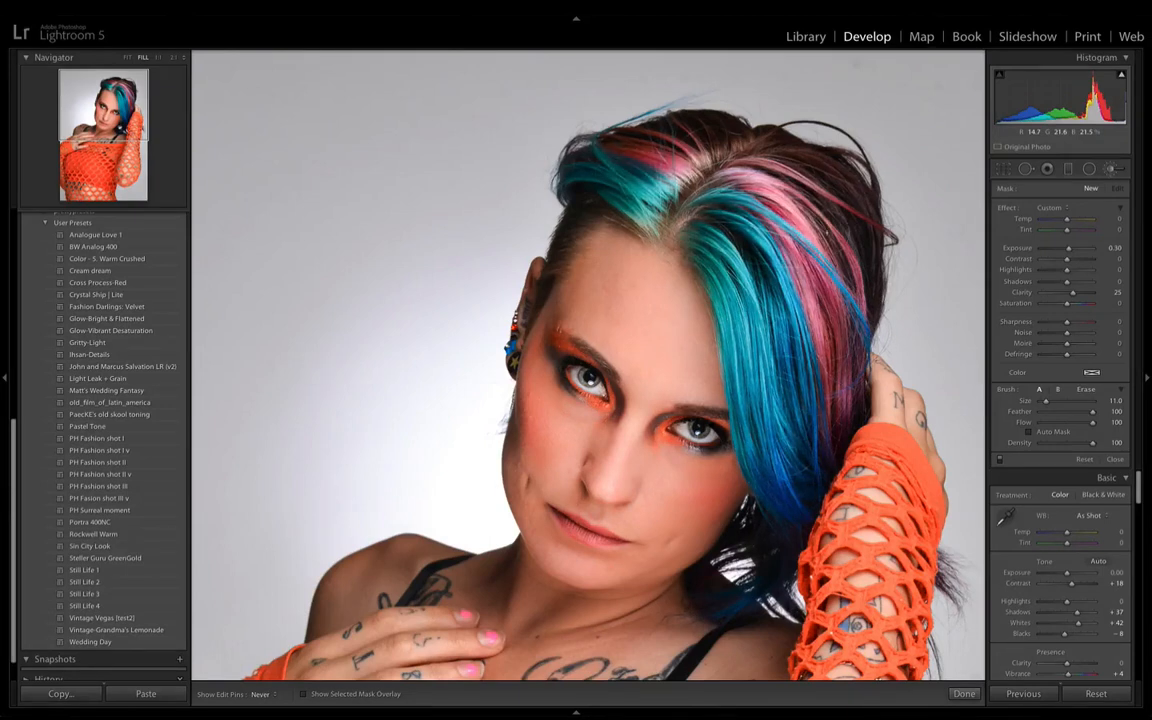
drag(792, 486, 817, 464)
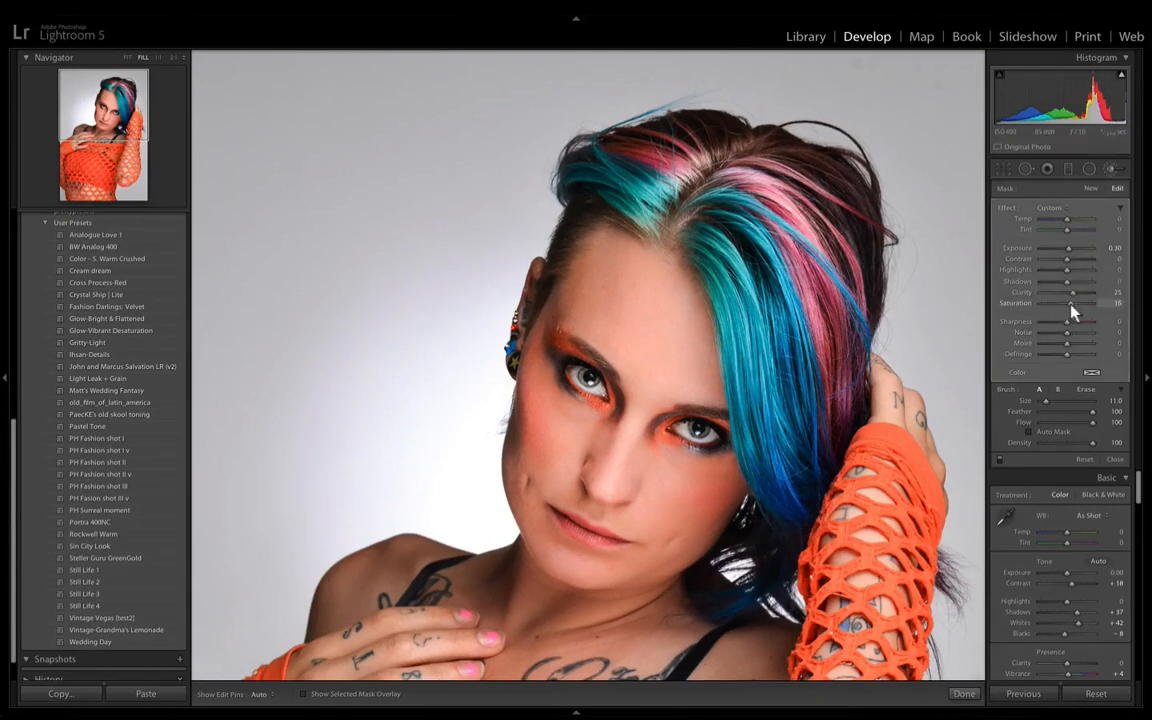
drag(1078, 304, 1075, 309)
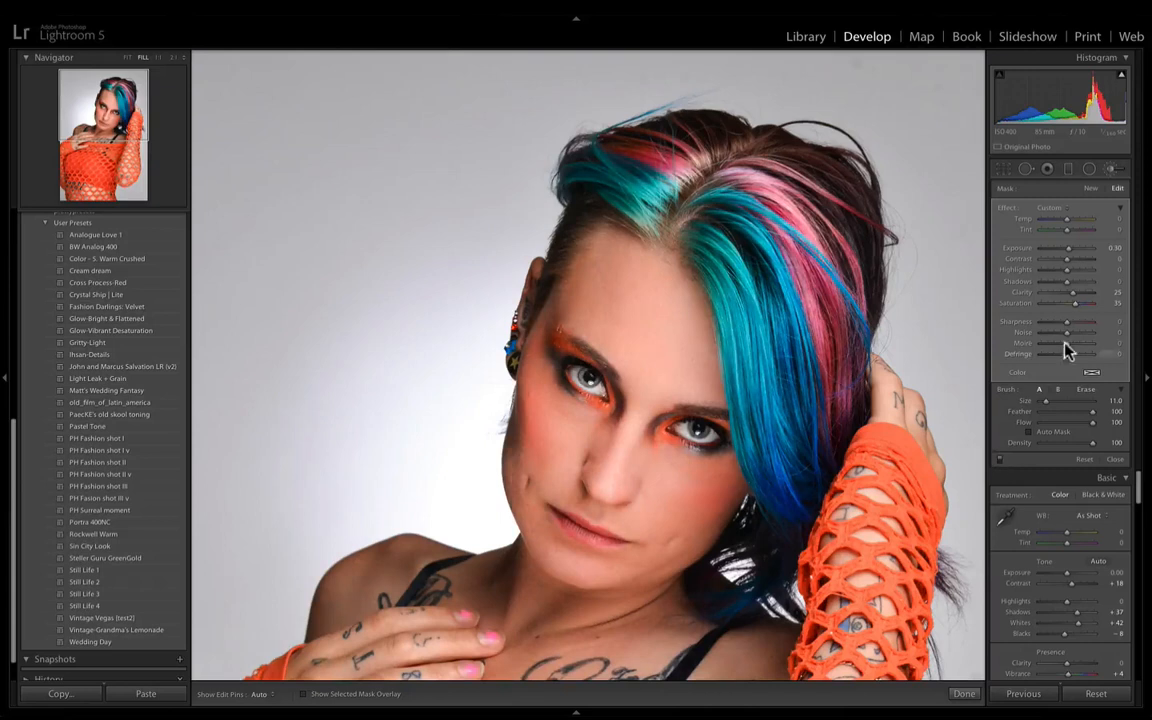
drag(1081, 304, 1082, 309)
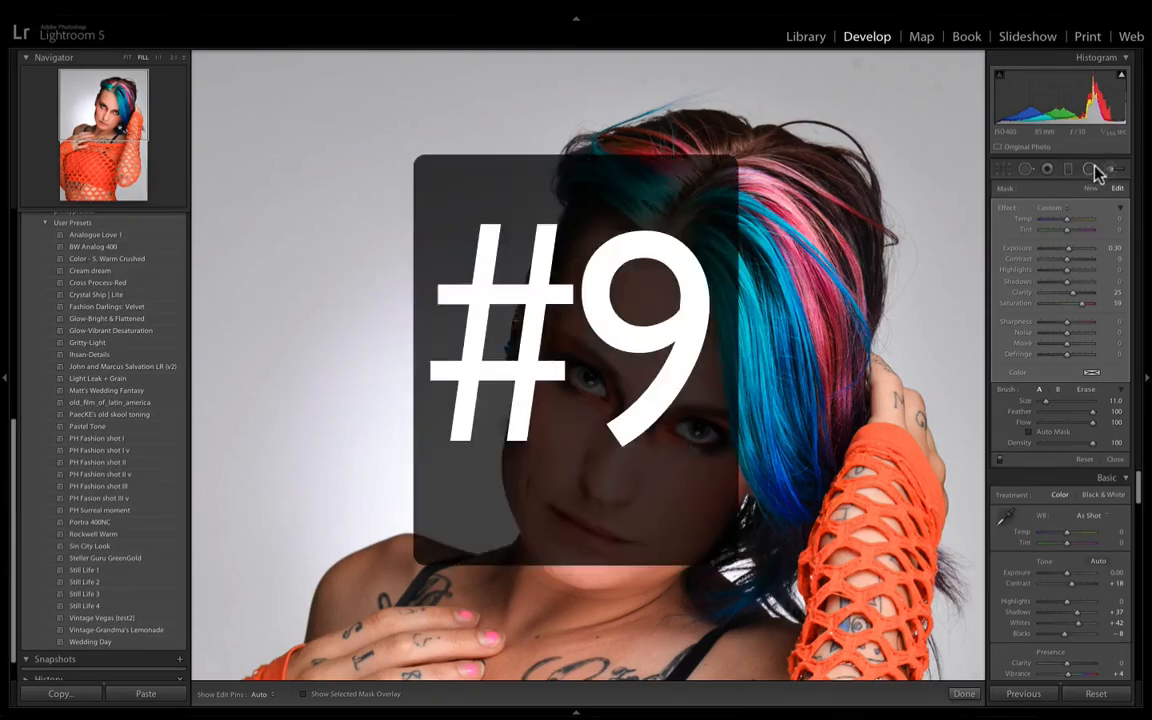
- Draw a radial filter as an upright ellipse around the face and adjust its position and shape
key(super+minus)
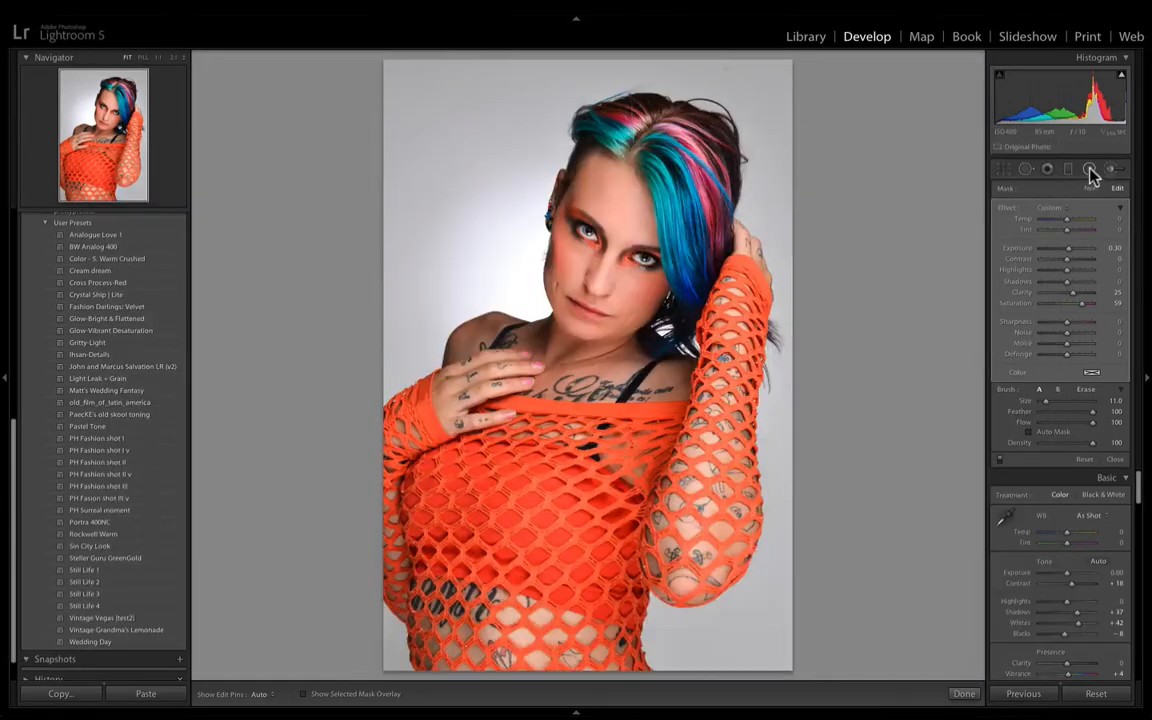
click(1093, 172)
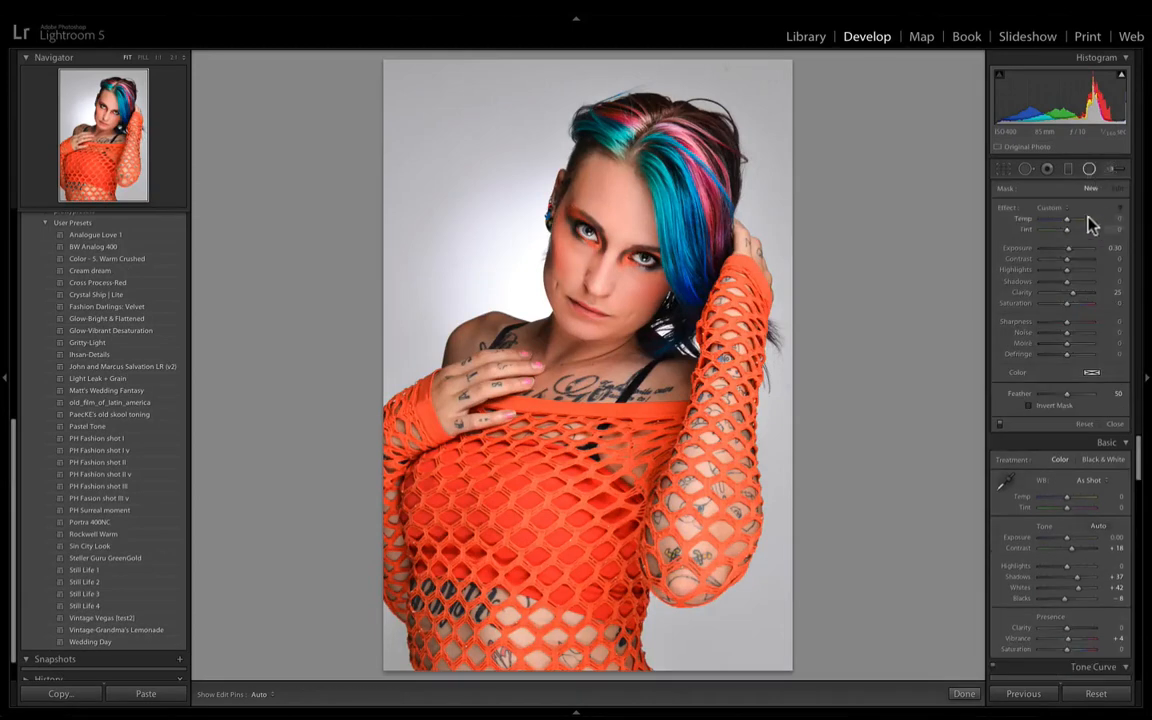
drag(612, 254, 697, 362)
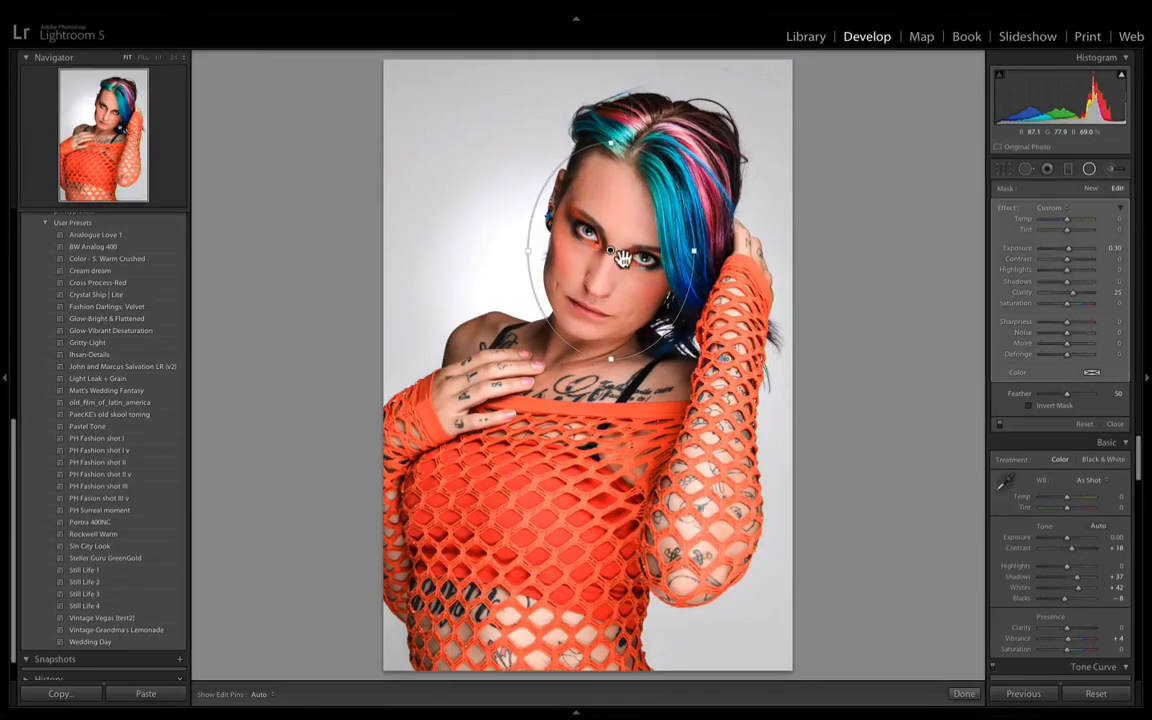
drag(612, 253, 617, 248)
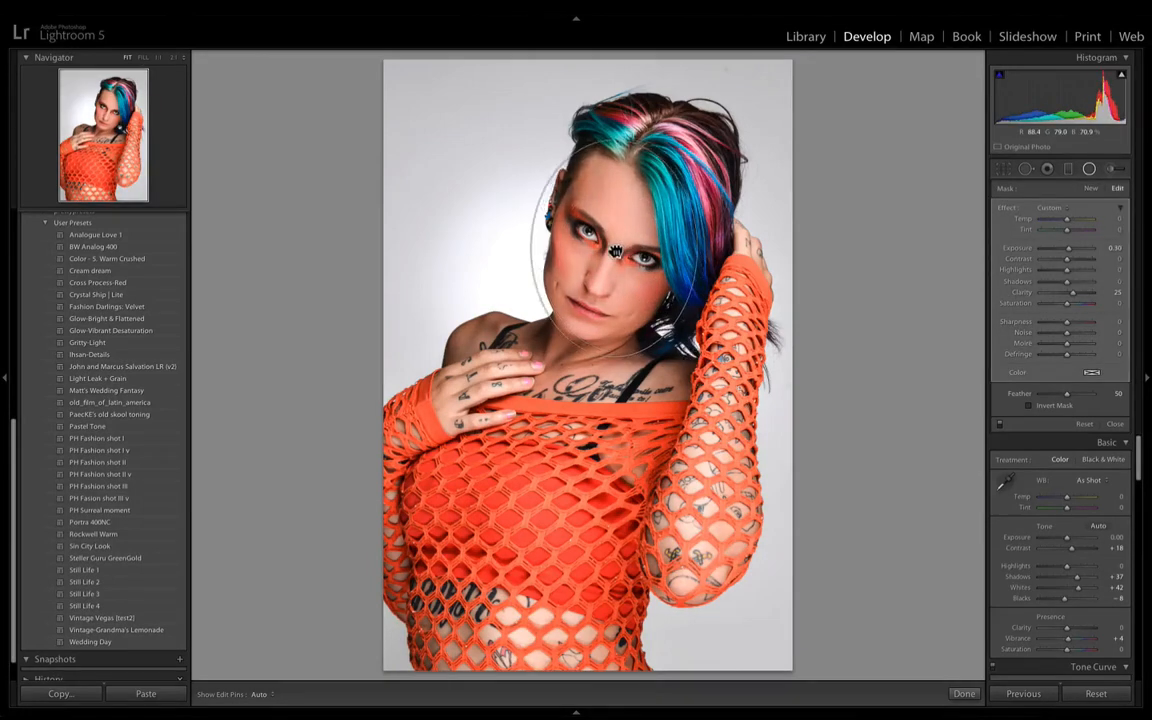
drag(560, 121, 580, 121)
drag(627, 220, 627, 213)
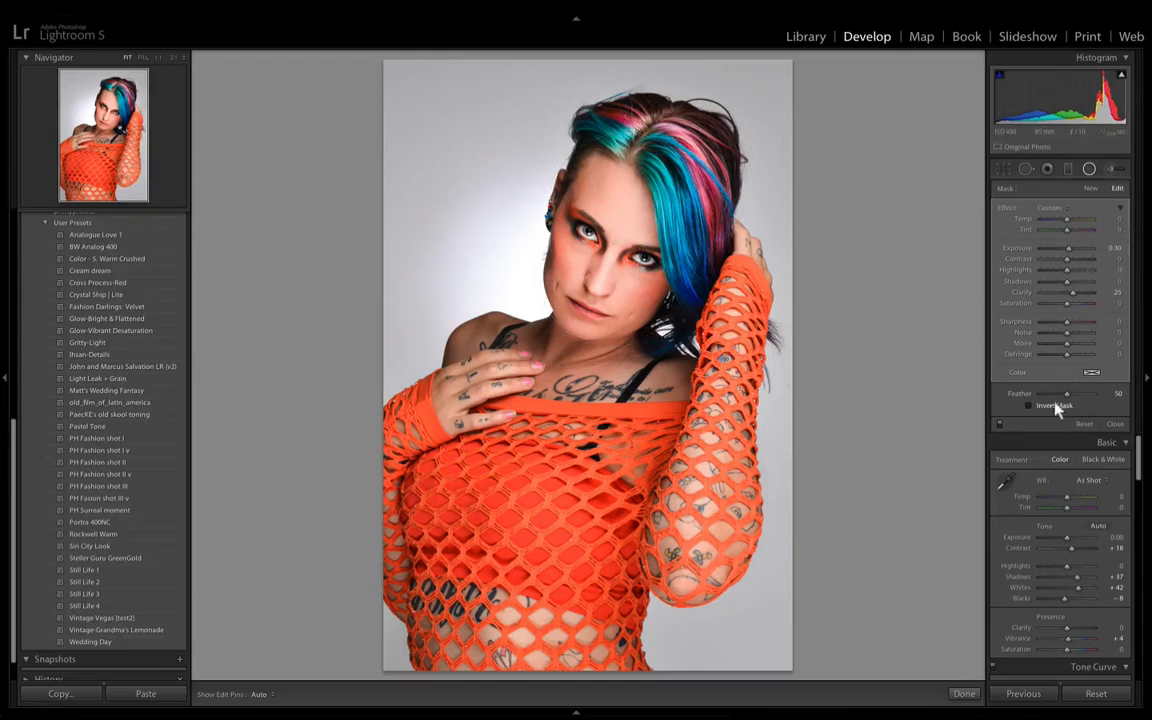
- Reset the radial filter's effect values, set its Exposure to −0.17 to darken the surroundings, and toggle the filter for comparison
click(1052, 405)
key(alt)
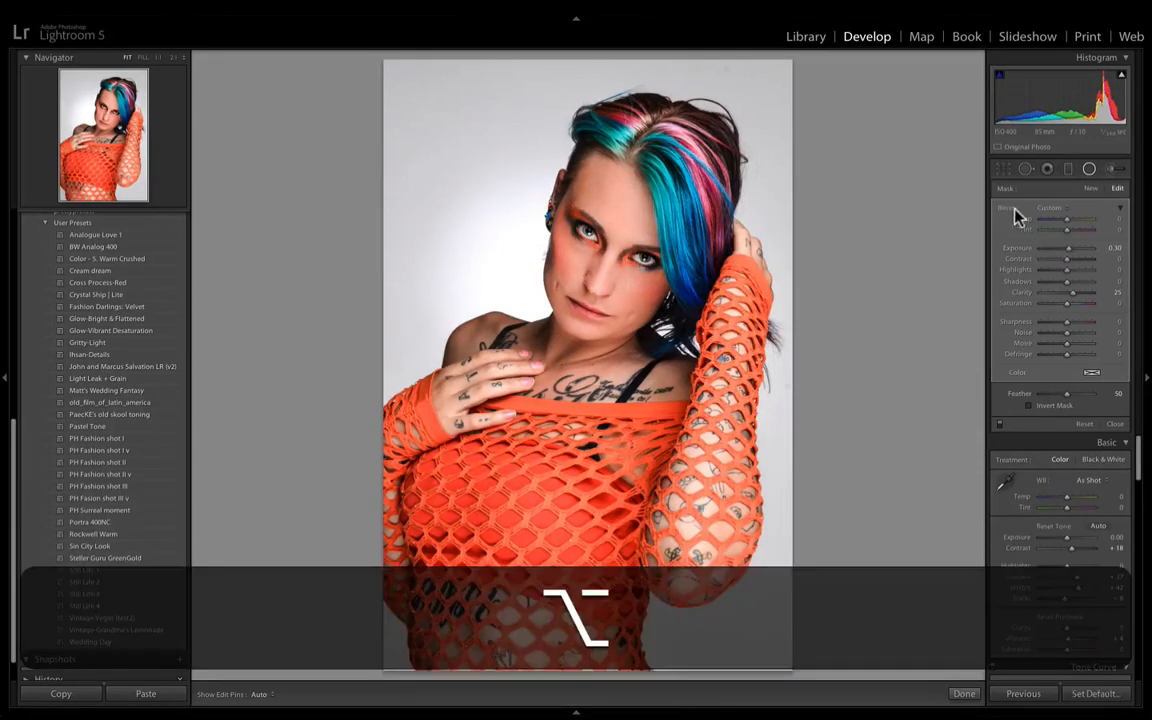
alt+click(1008, 211)
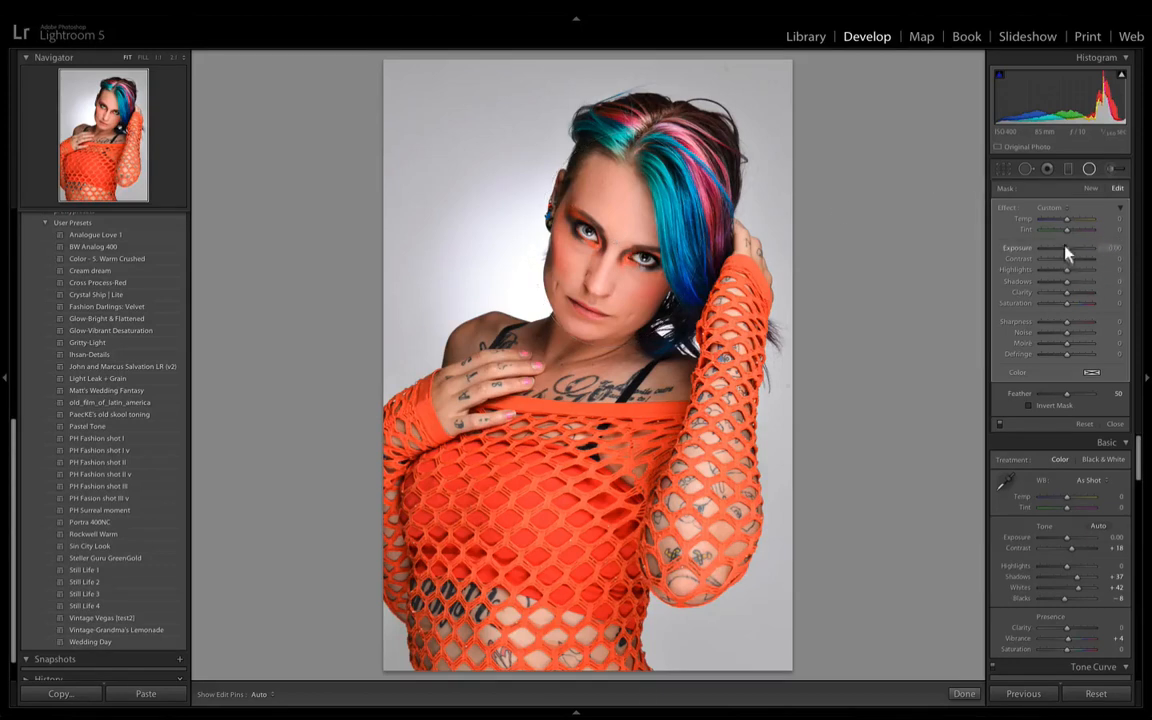
drag(1065, 253, 1060, 253)
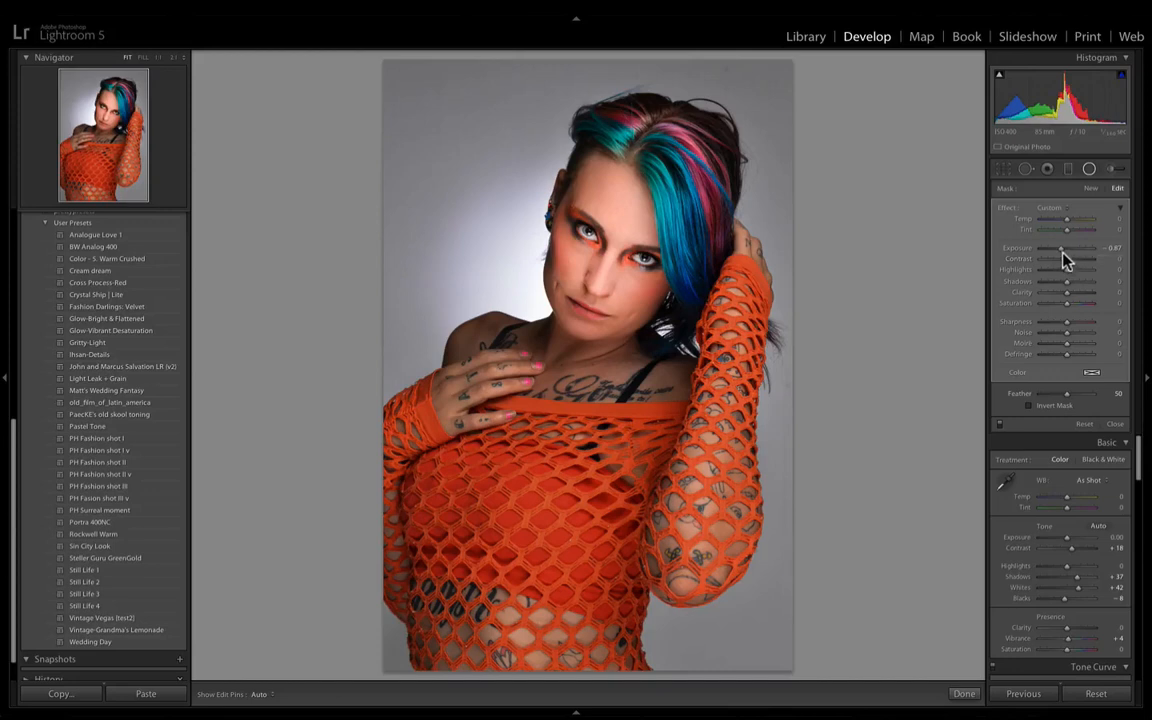
drag(1107, 249, 1149, 249)
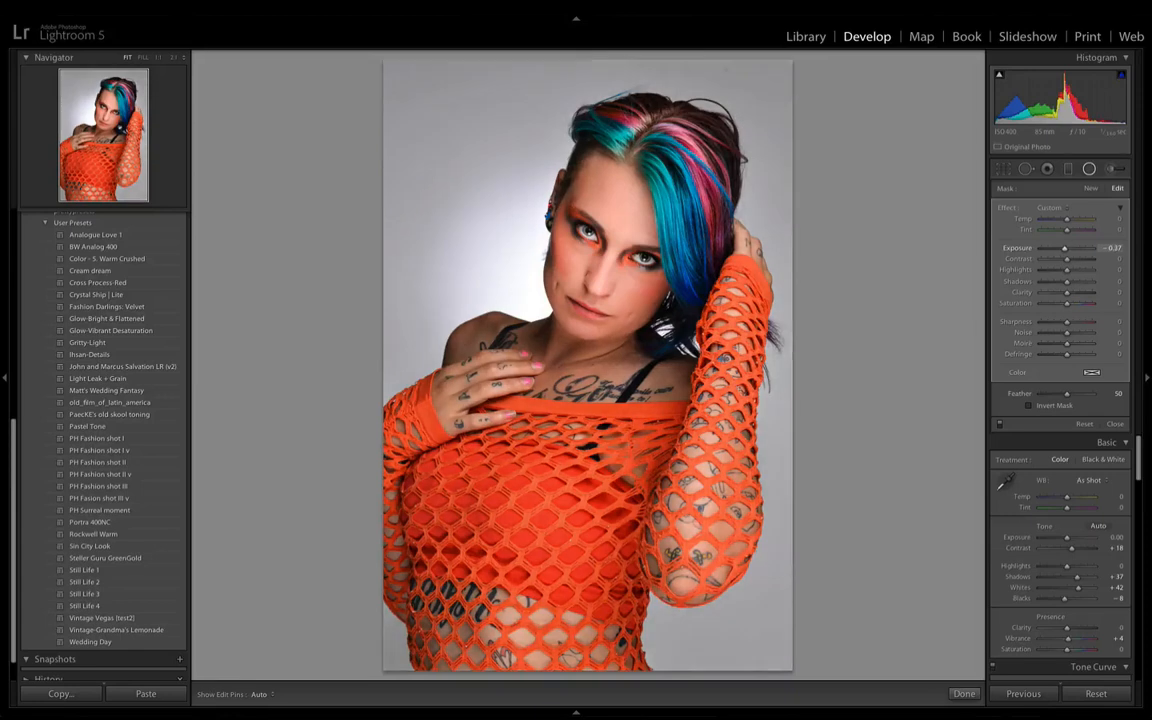
click(1000, 424)
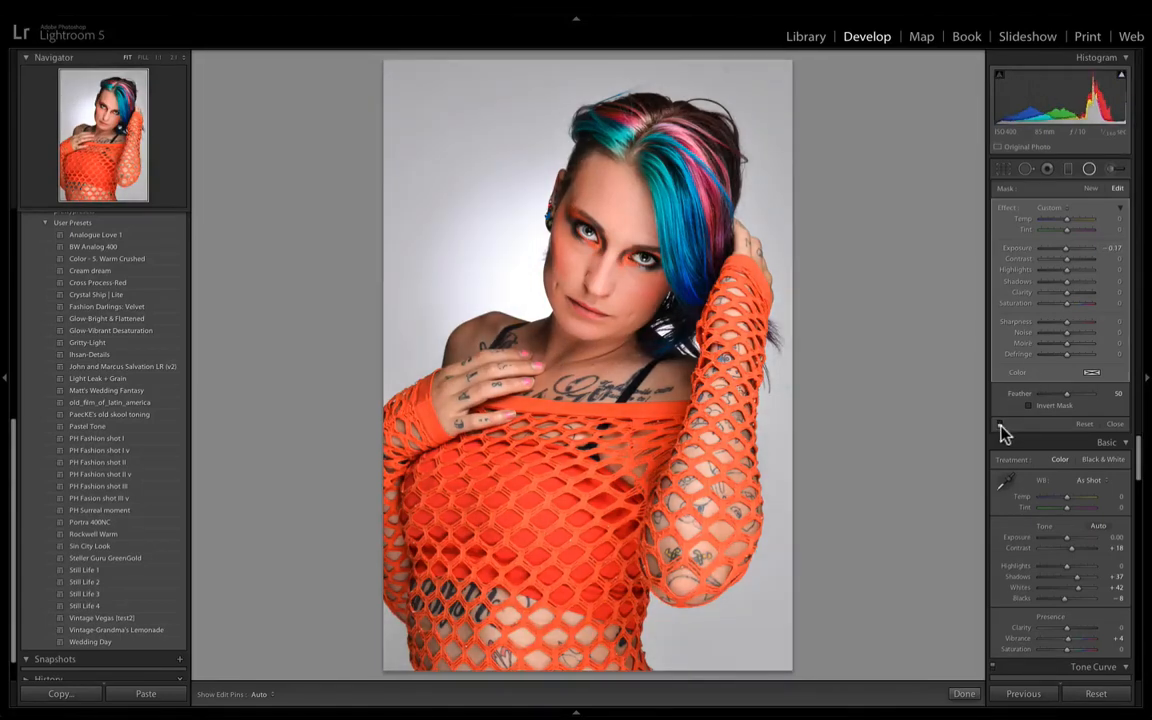
- Set the radial filter's Exposure to −0.47 and compare the photo with the filter off and on
click(1000, 424)
click(1113, 247)
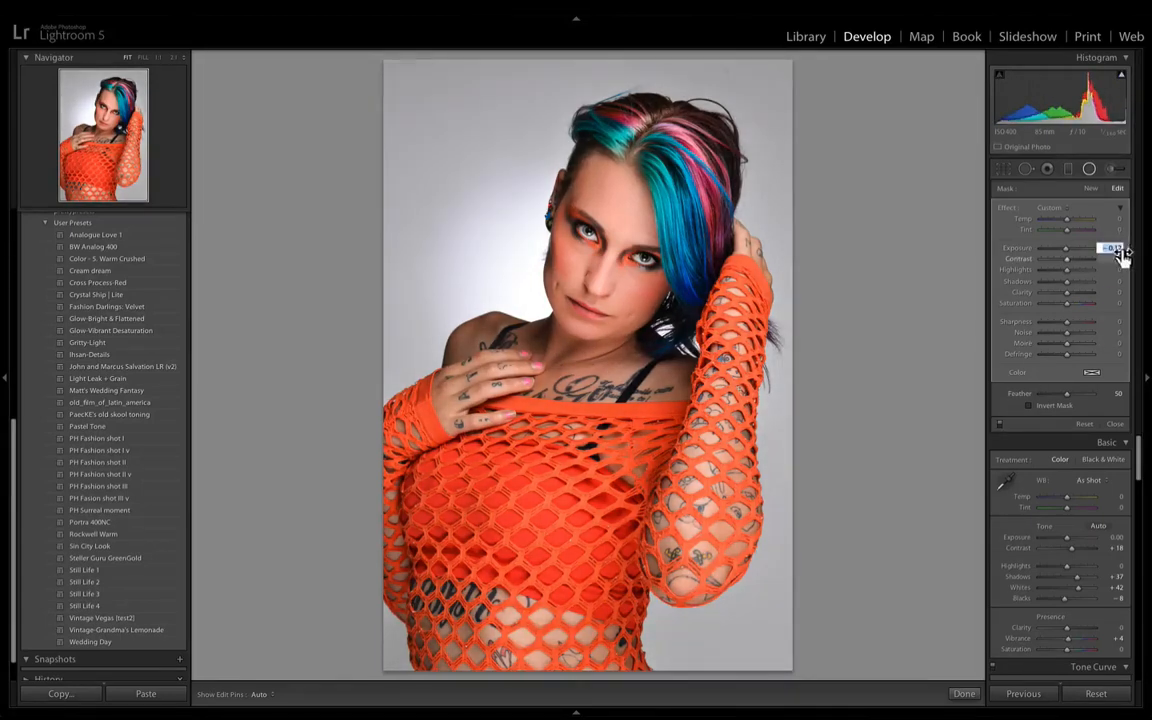
click(1115, 269)
click(1112, 248)
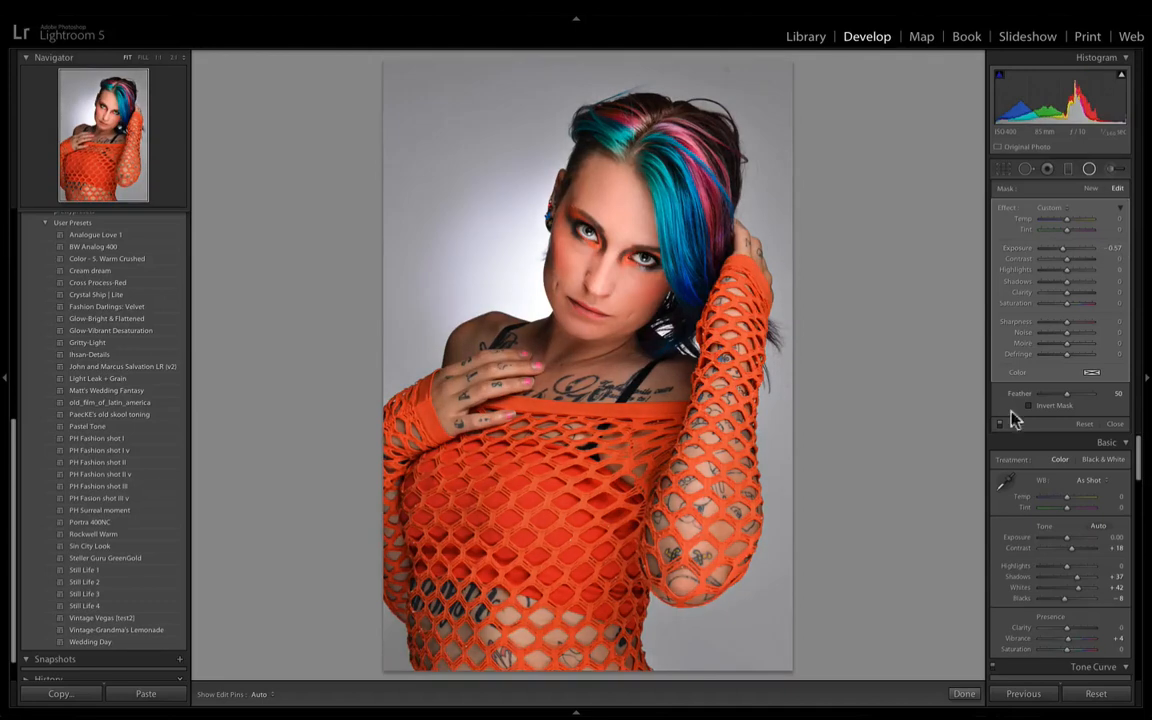
drag(1066, 254, 1067, 255)
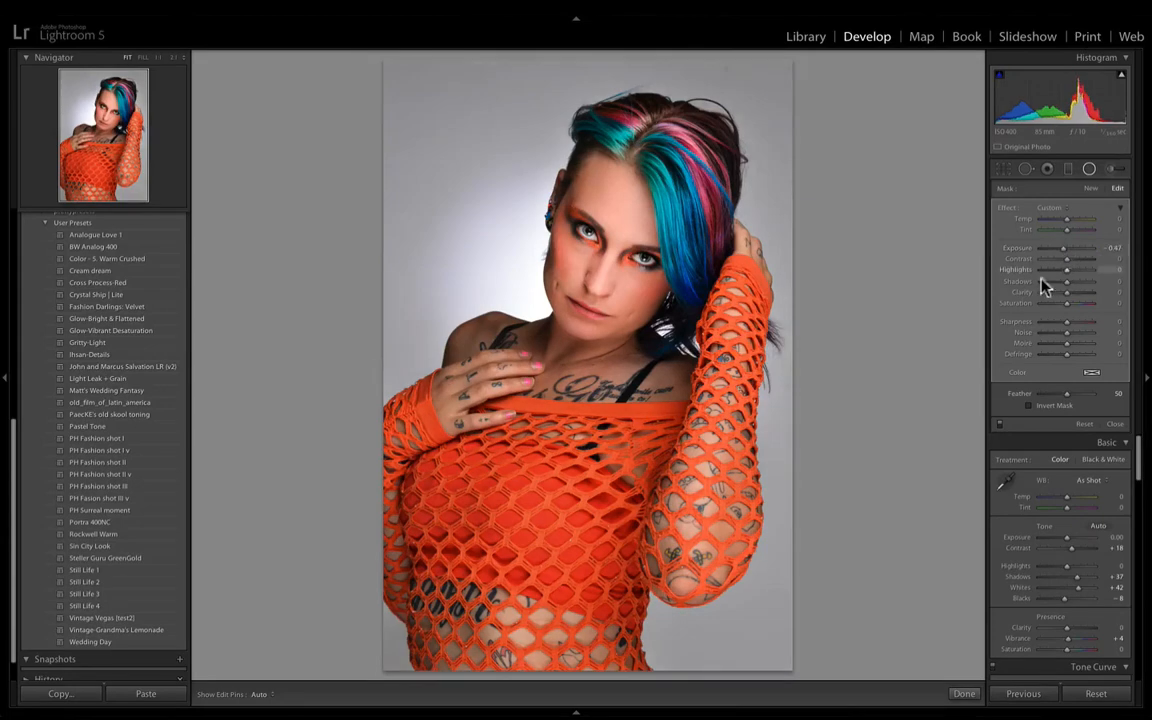
click(1002, 426)
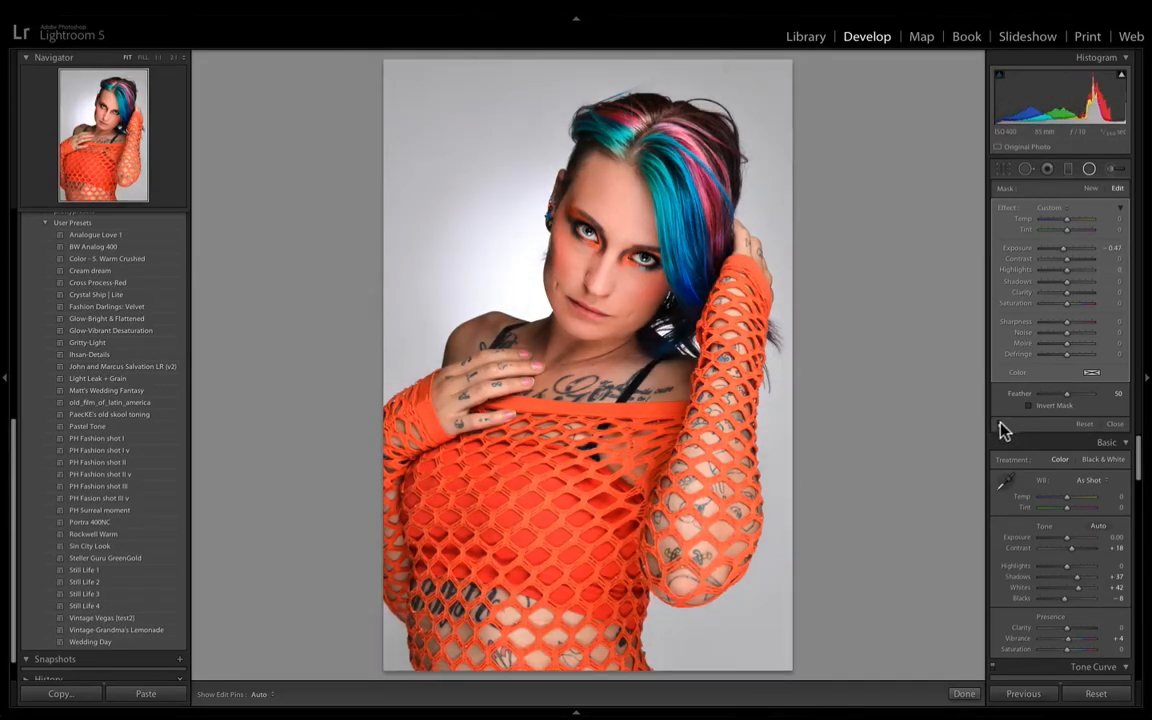
click(1002, 426)
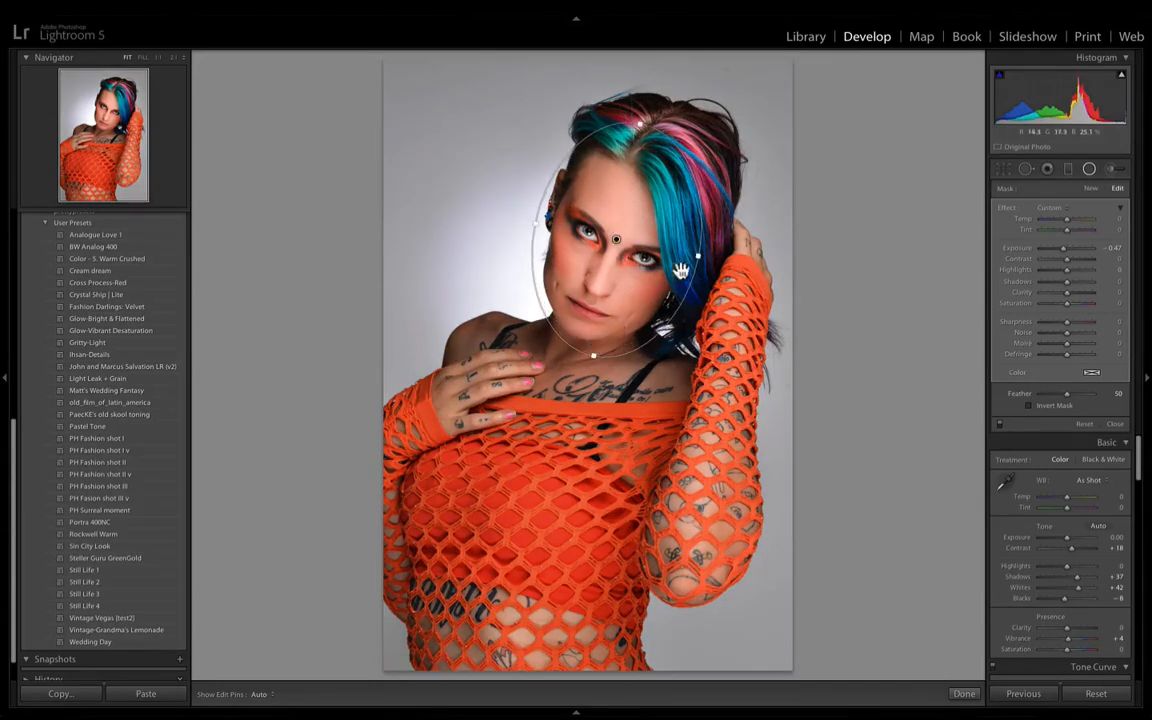
- Extend the radial filter's ellipse slightly below the chin, compare the result with the filter off, and close the tool
drag(594, 358, 591, 371)
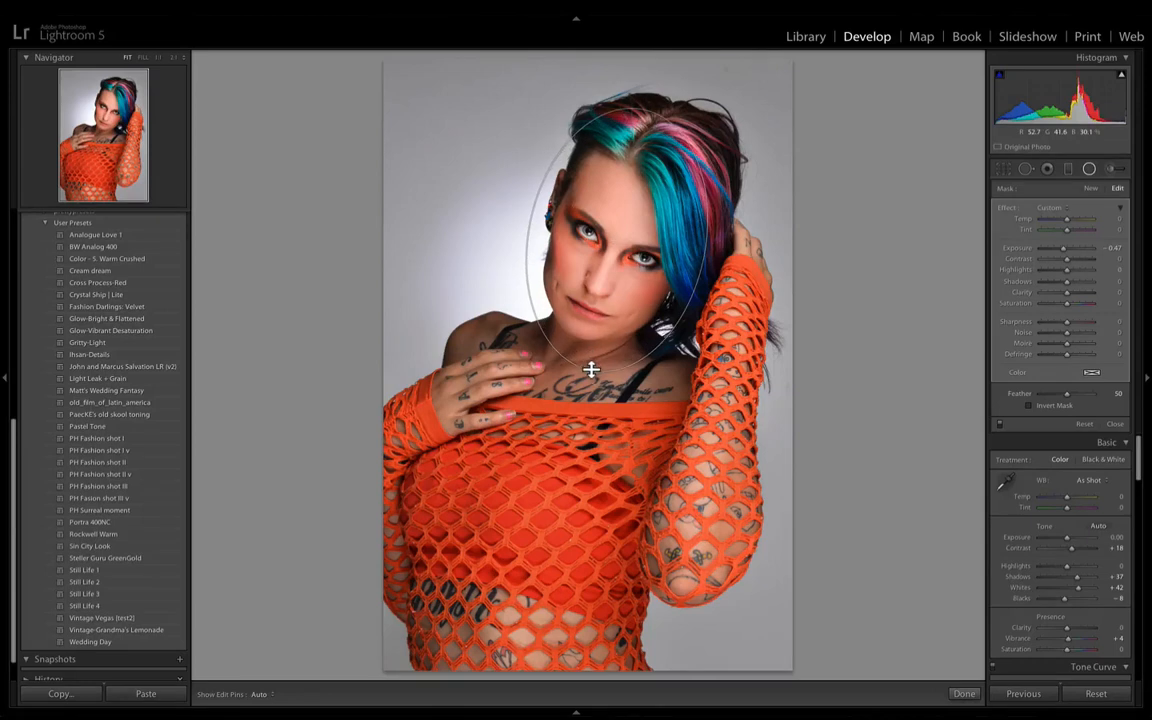
click(999, 425)
click(999, 427)
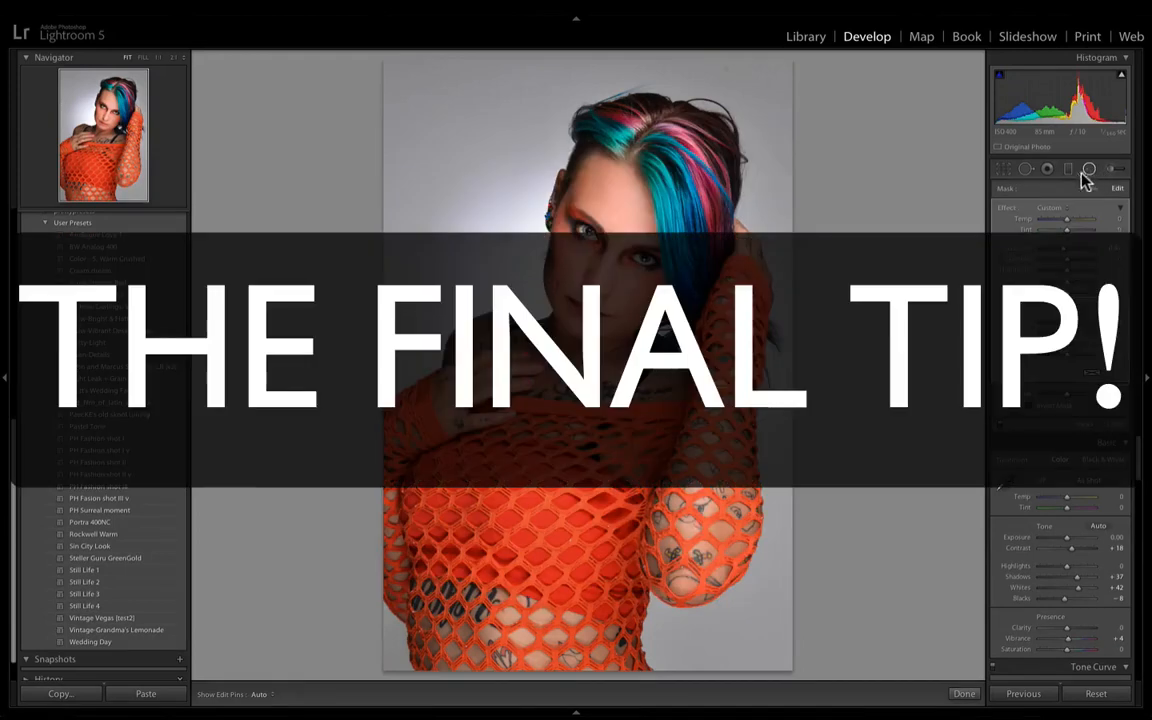
click(1086, 172)
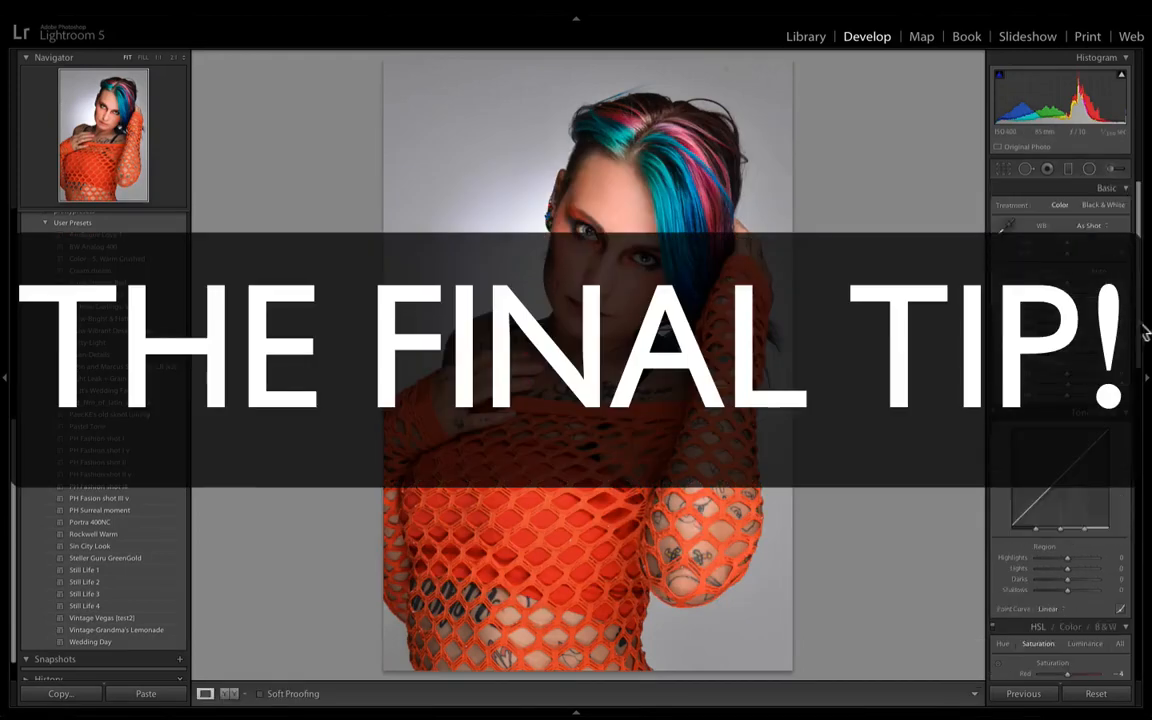
- Sharpen the photo with an Amount of 27 and a Masking of 98, previewing the mask so only edges are sharpened
scroll(1131, 504, down, 15)
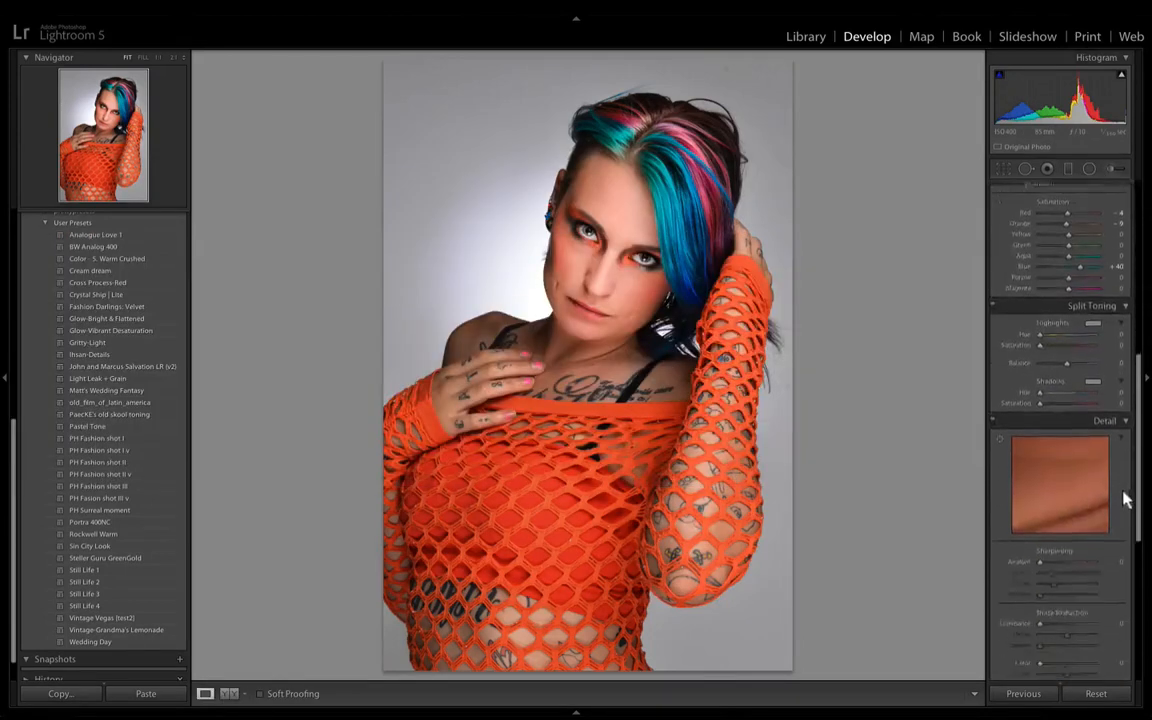
scroll(1122, 555, down, 2)
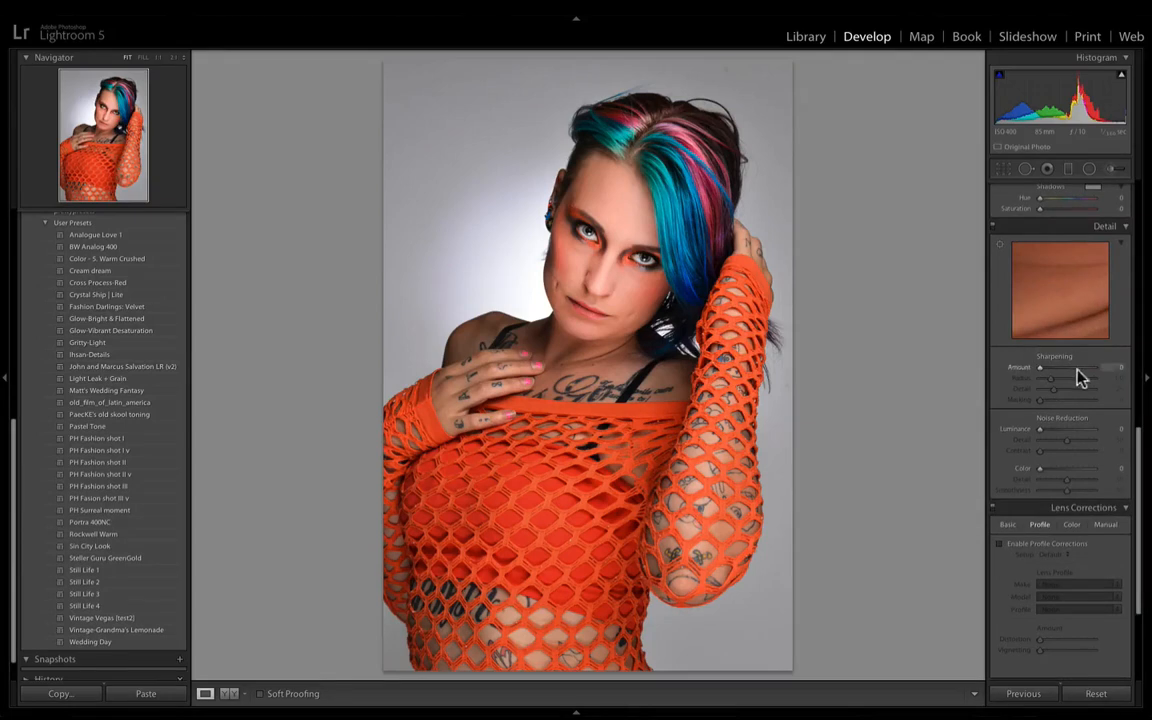
key(i)
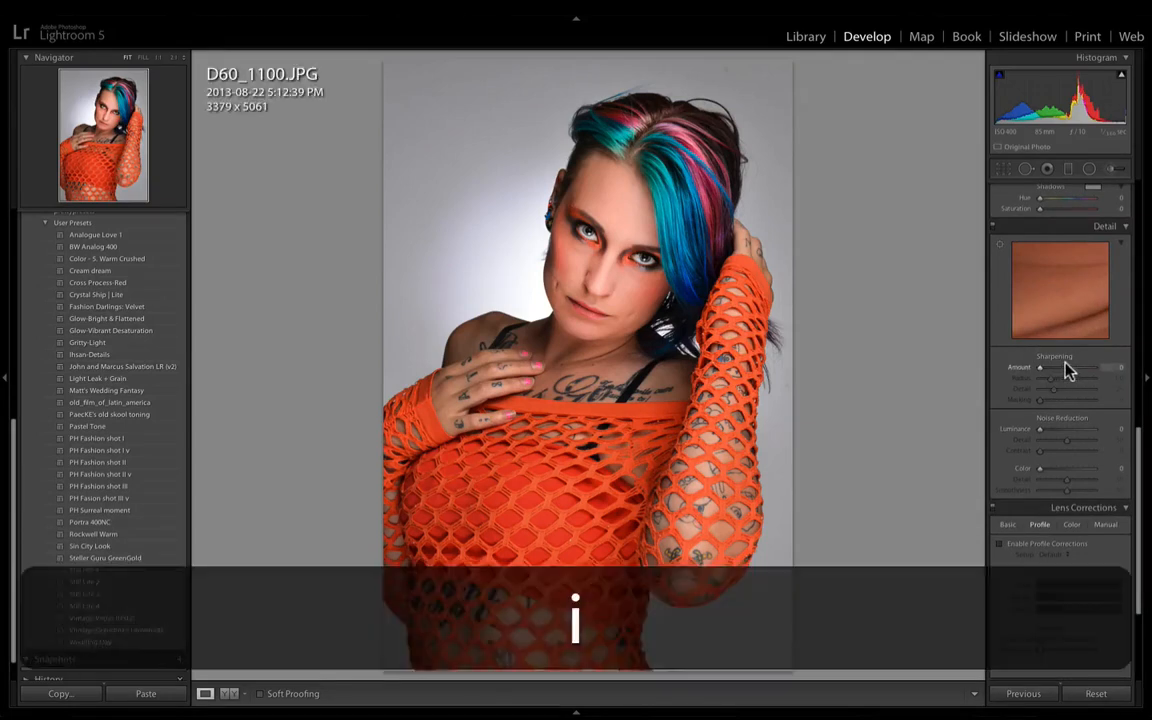
key(i)
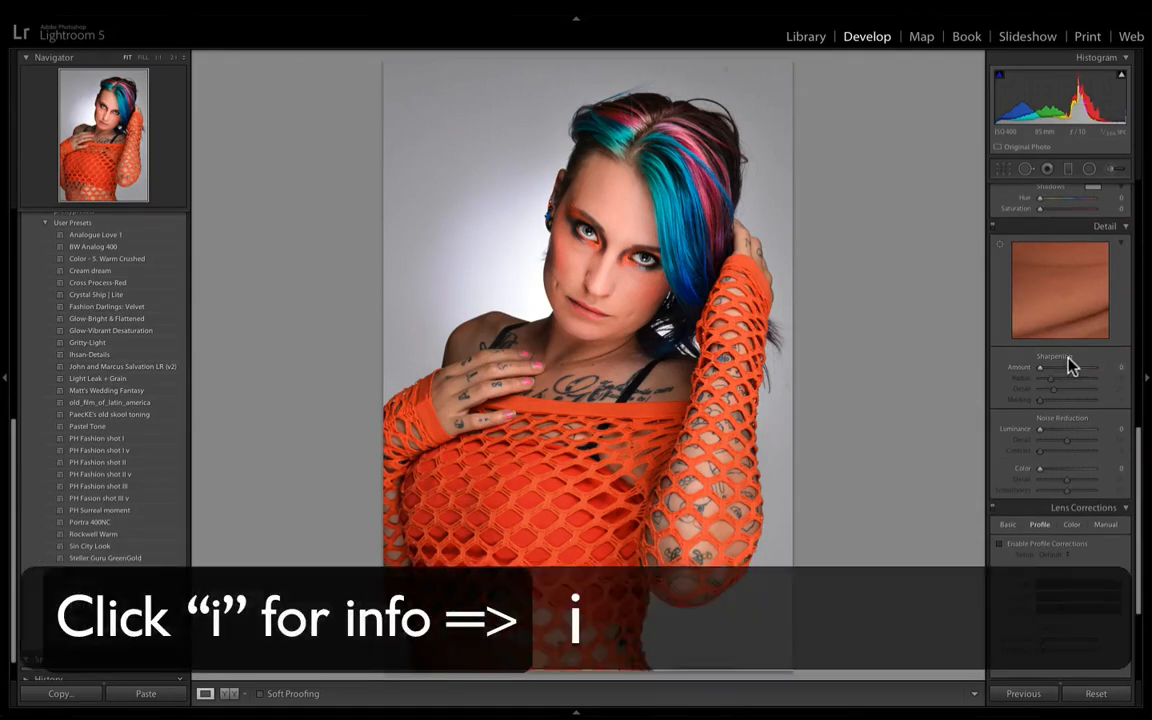
click(1049, 373)
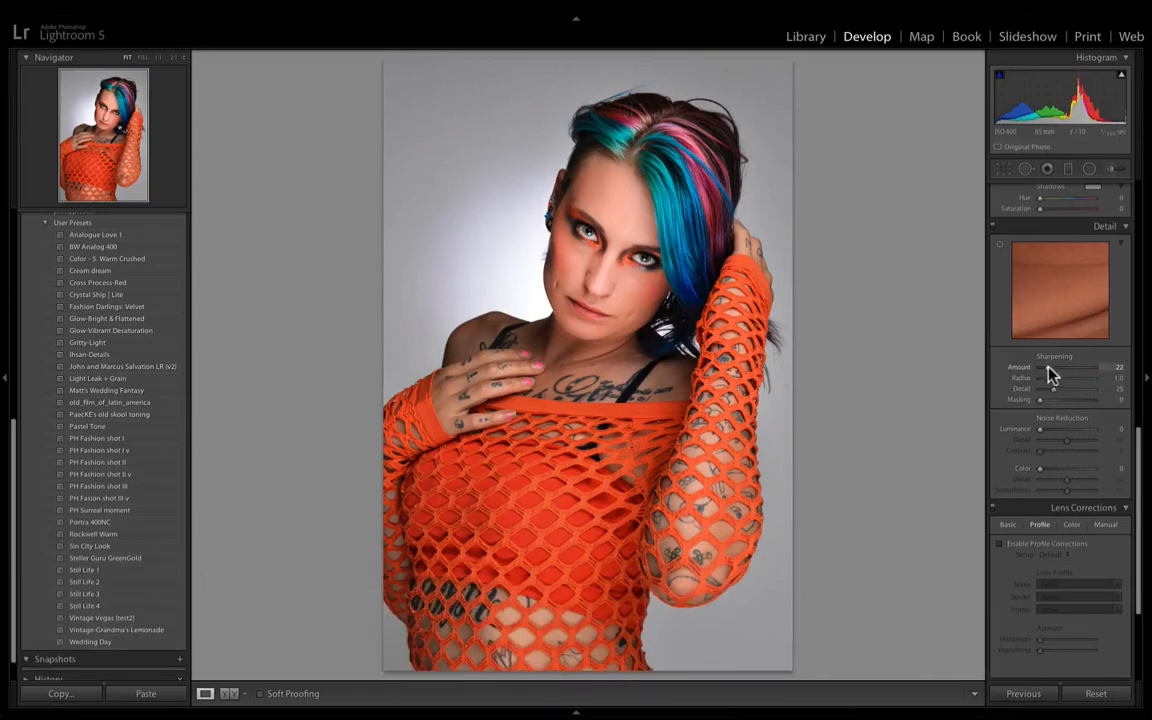
click(1052, 373)
alt+click(1042, 400)
drag(1042, 400, 1043, 400)
drag(1043, 401, 1098, 405)
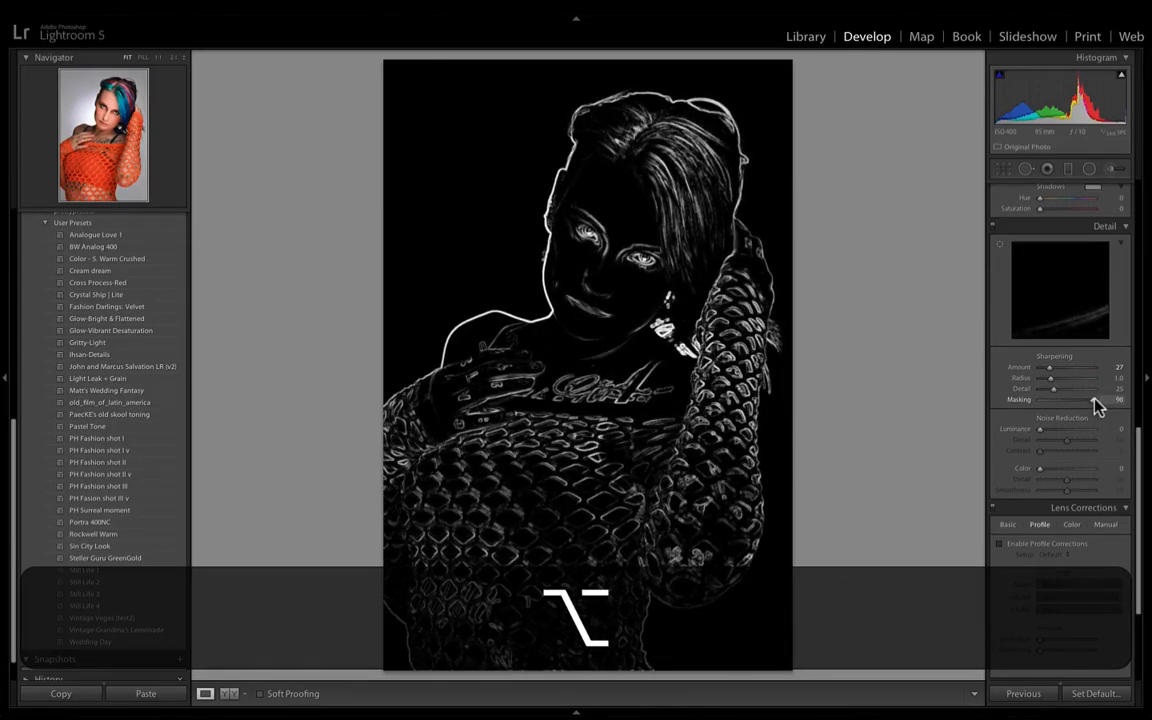
drag(1097, 405, 1097, 405)
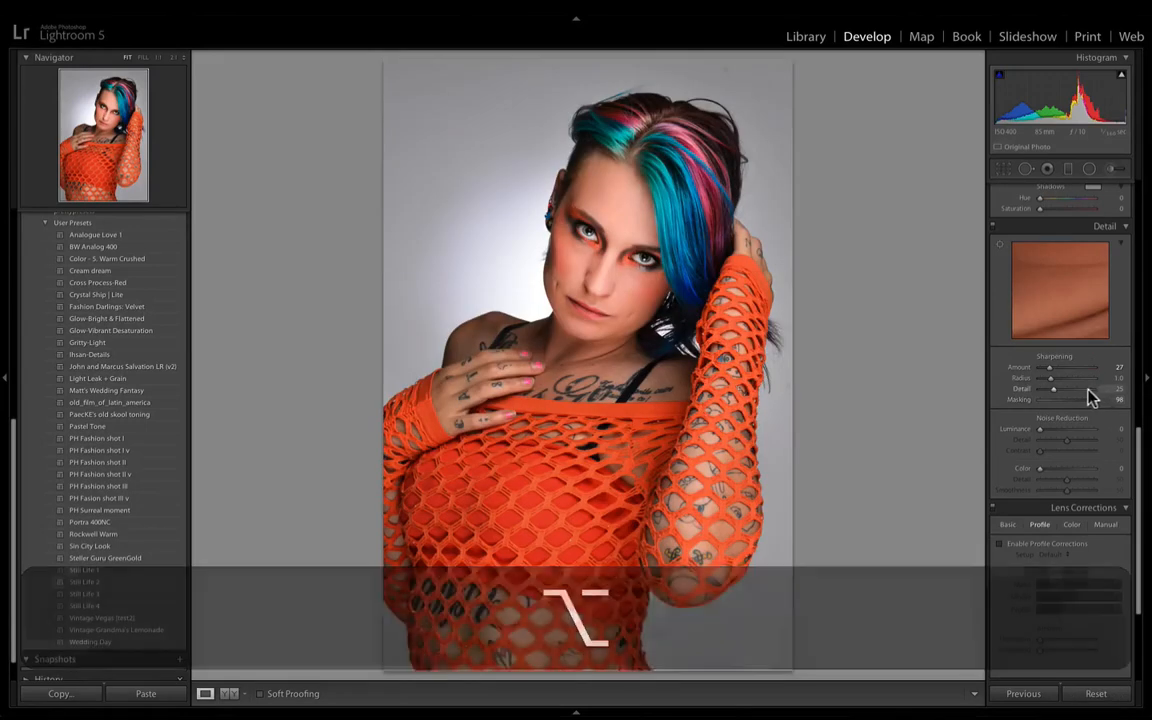
- Examine the sharpening on the sleeve and hair at close range by comparing with the Detail edits off and on
click(668, 282)
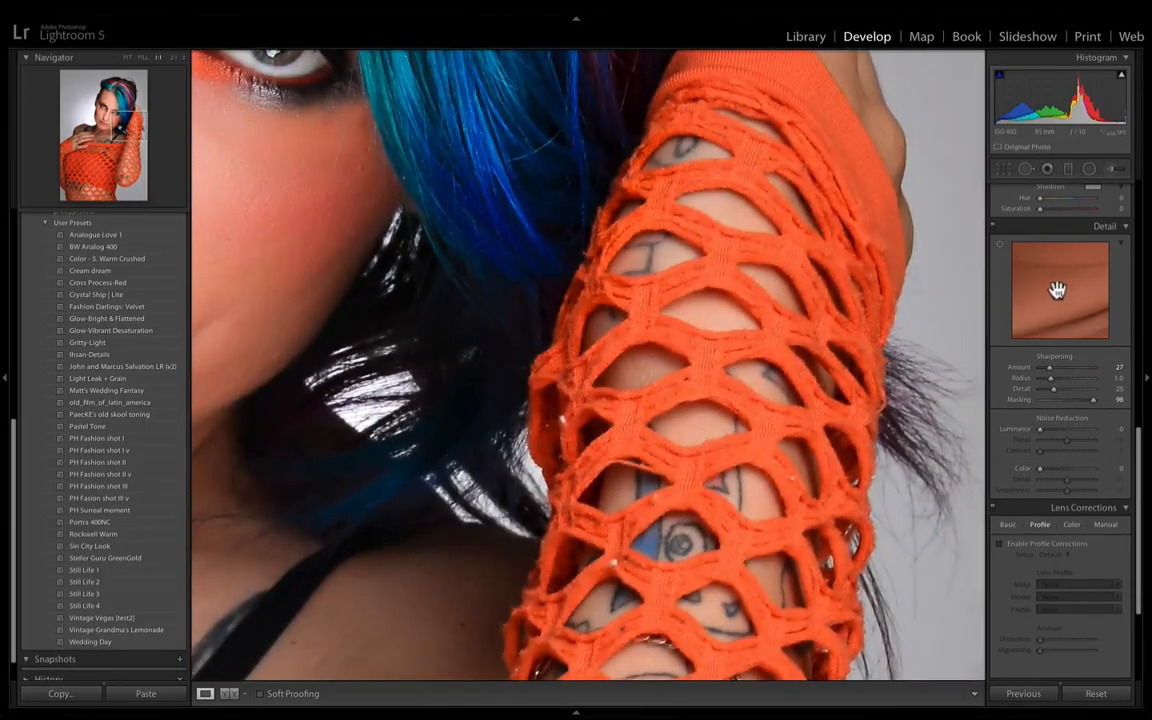
click(996, 227)
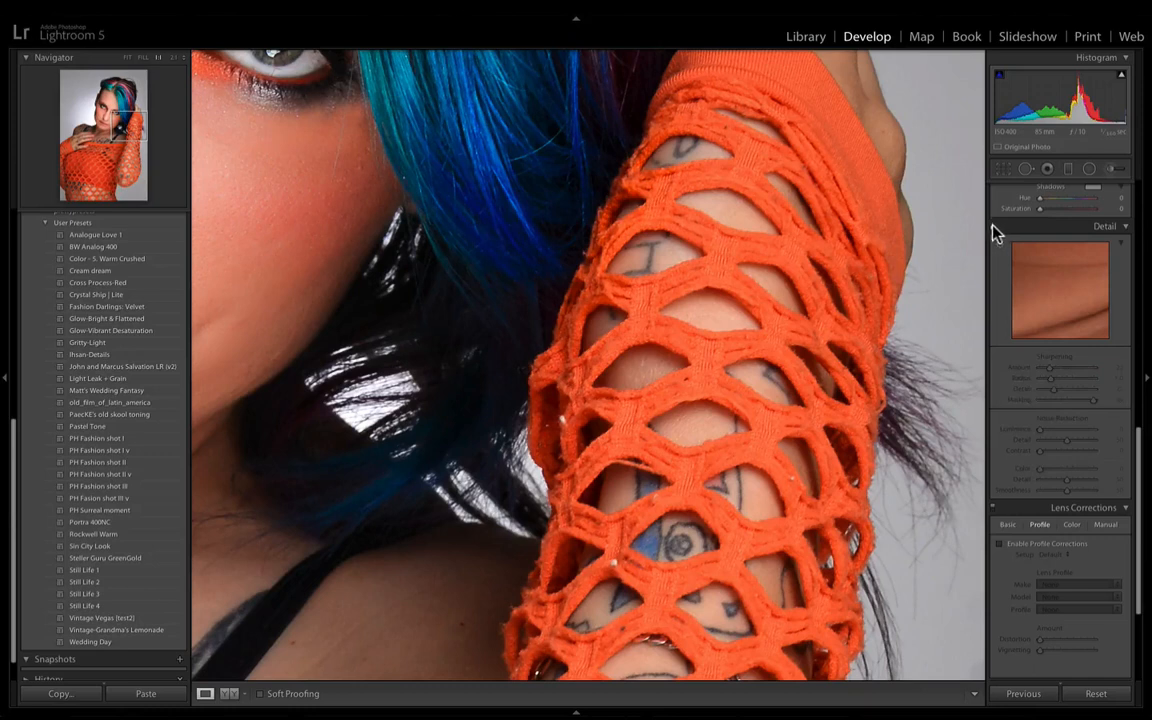
click(999, 230)
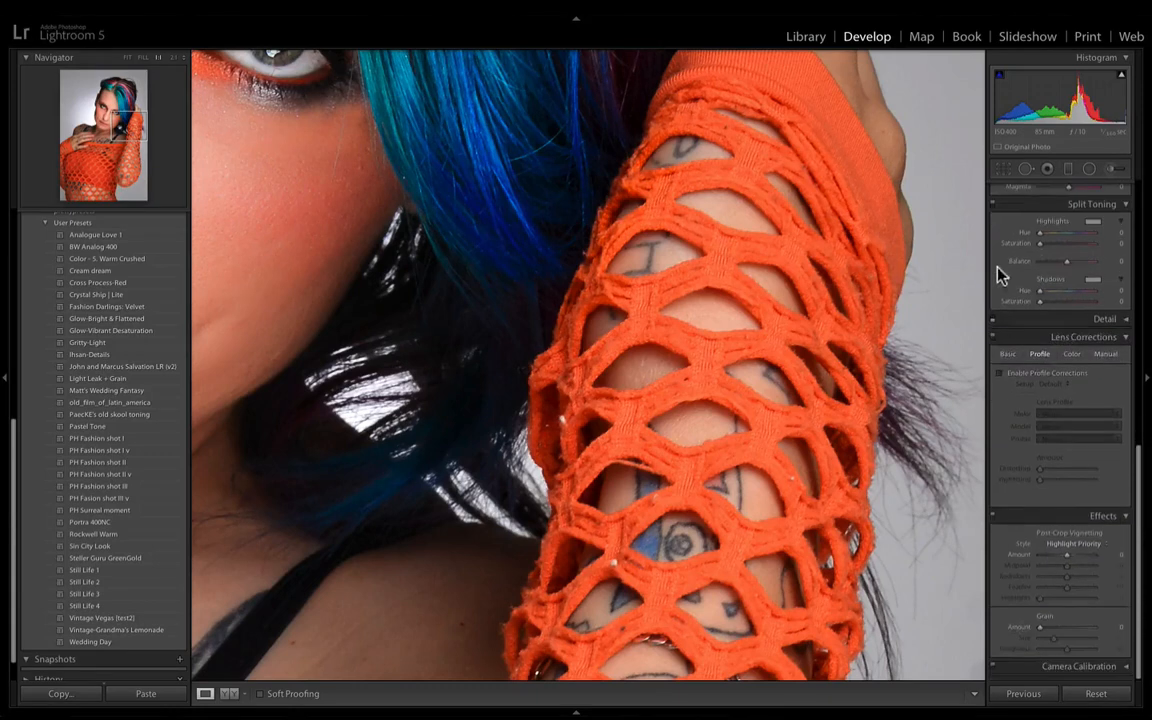
click(1100, 320)
click(994, 322)
click(994, 322)
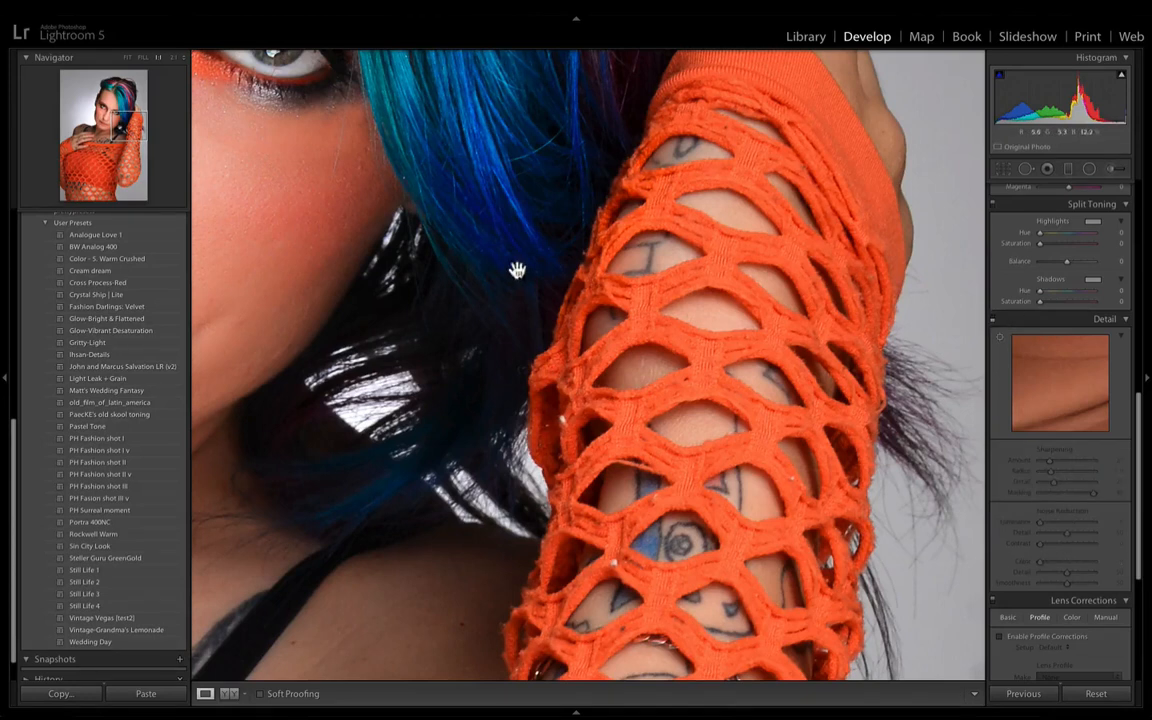
click(784, 316)
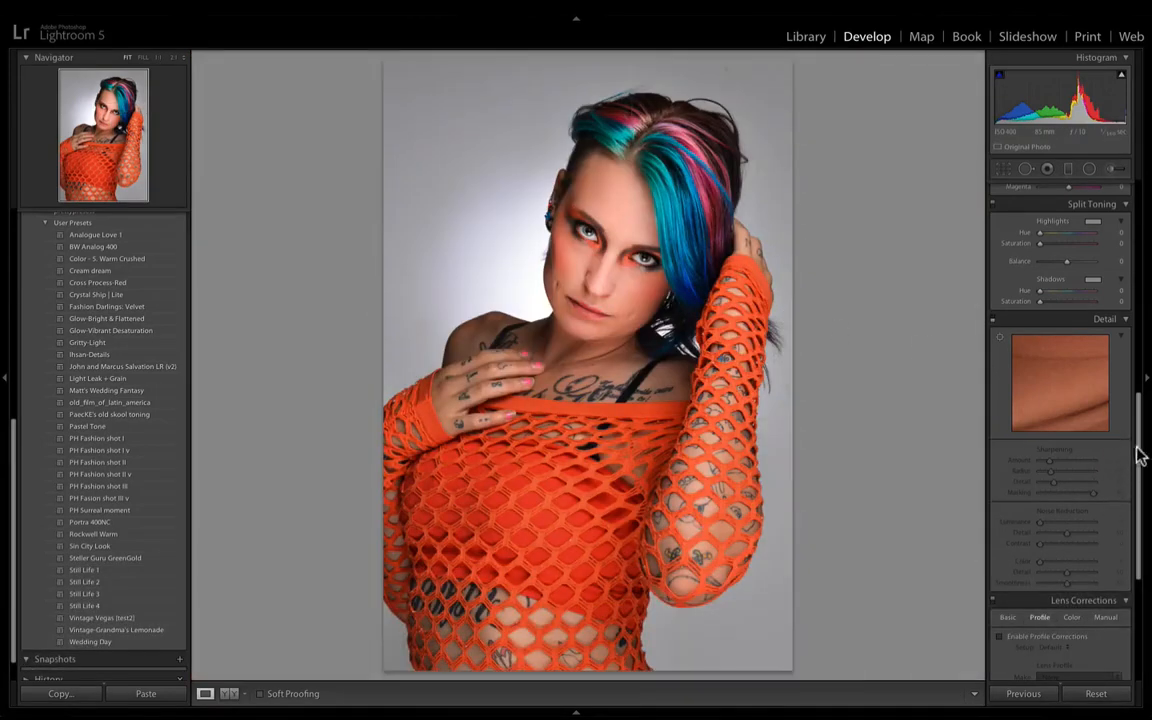
click(996, 322)
click(1116, 322)
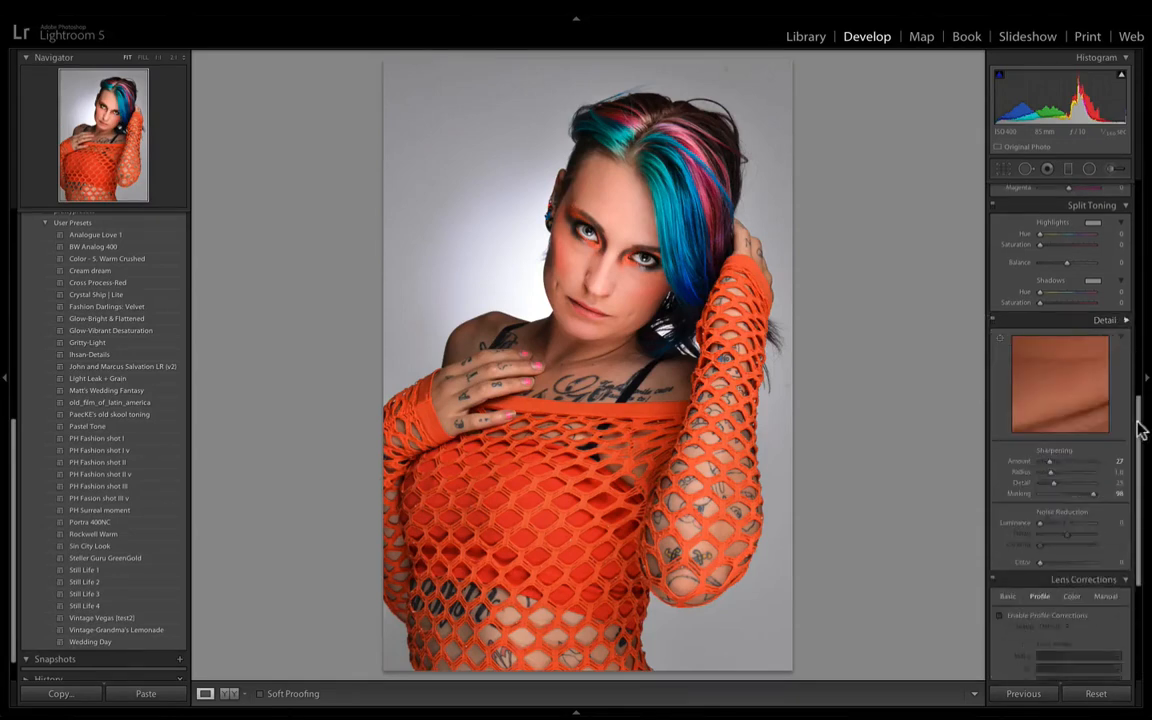
- Smooth the skin with Luminance noise reduction, first 28 and finally 47, comparing the face with the Detail edits off and on
scroll(1138, 440, down, 3)
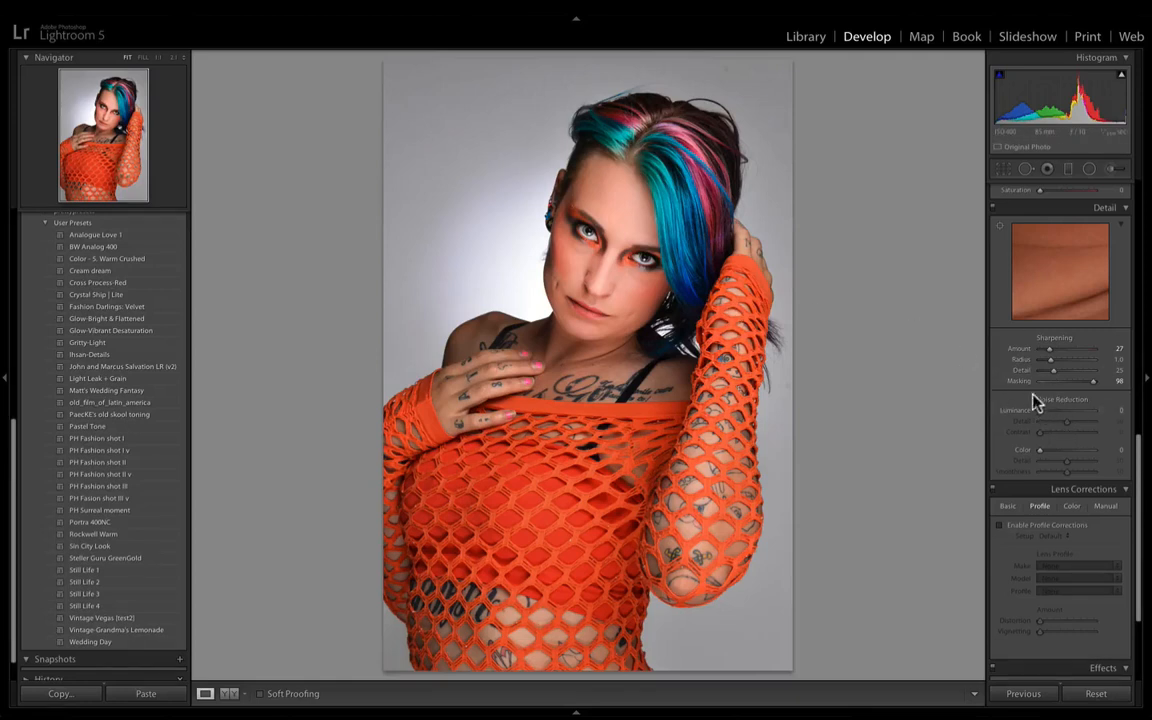
drag(1042, 411, 1062, 412)
click(512, 238)
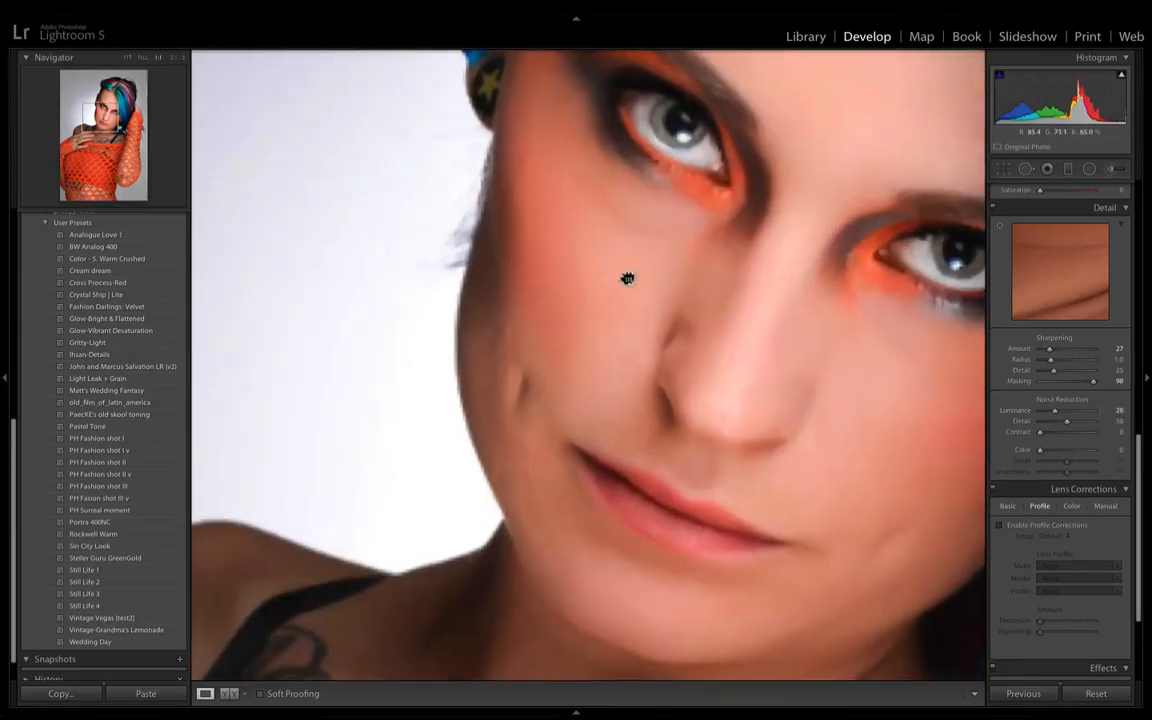
drag(616, 257, 649, 317)
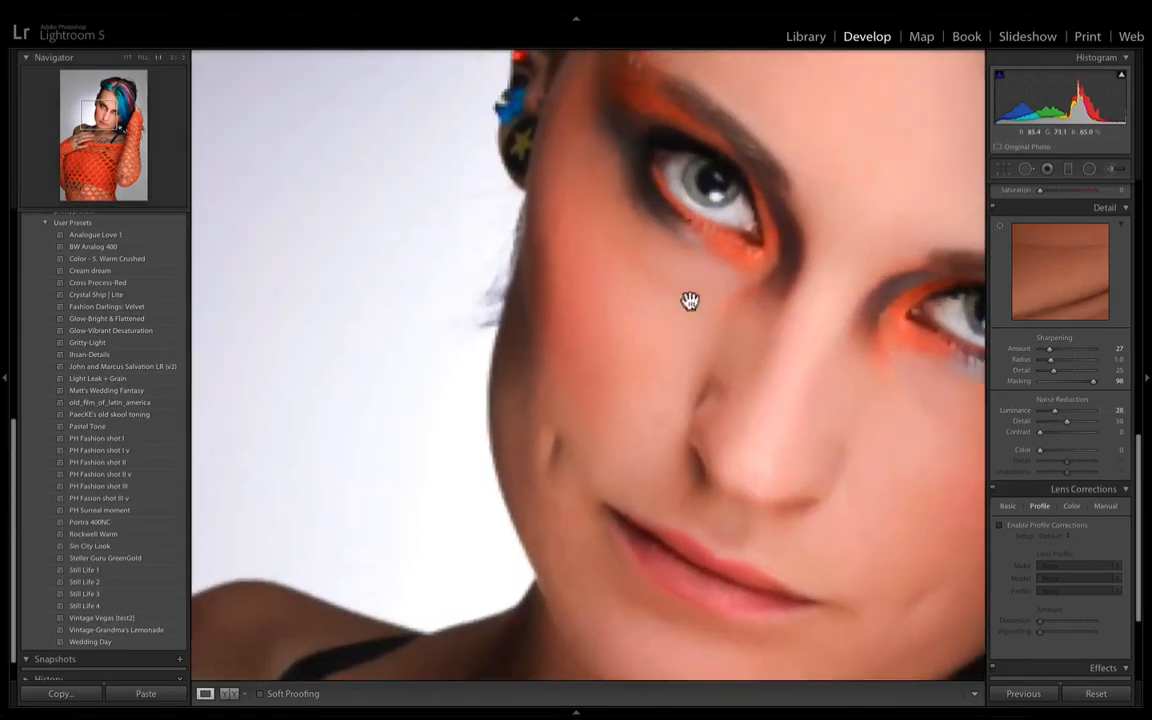
click(994, 208)
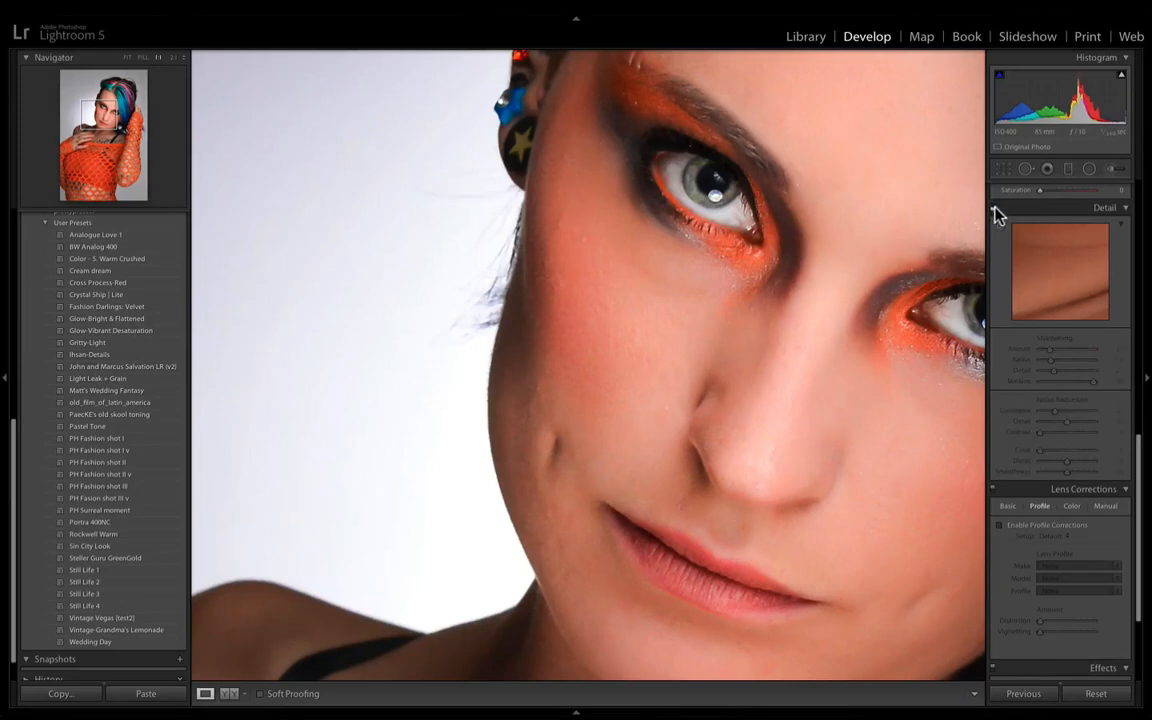
click(994, 208)
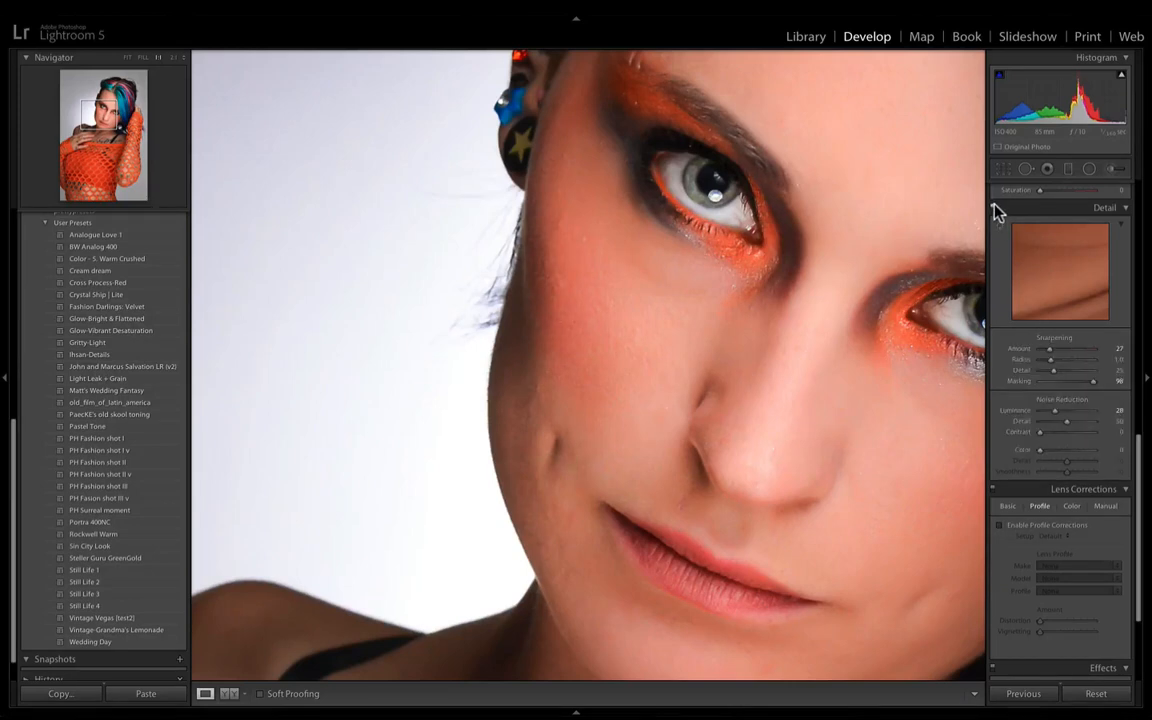
click(995, 210)
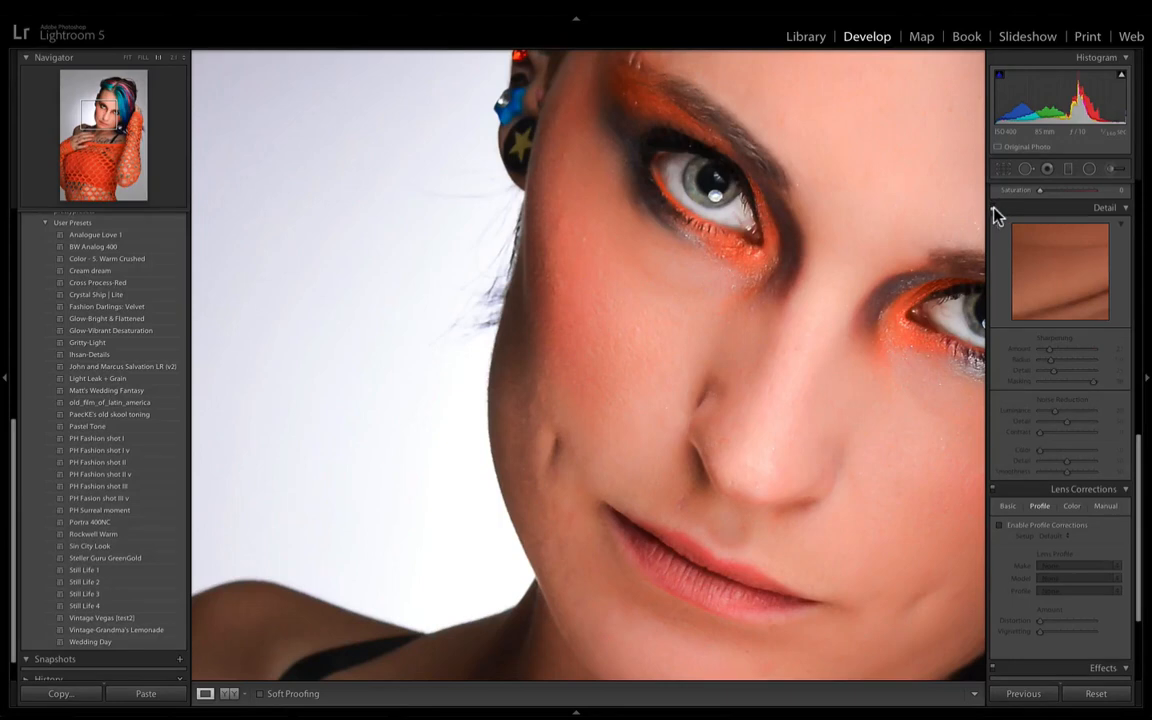
click(995, 210)
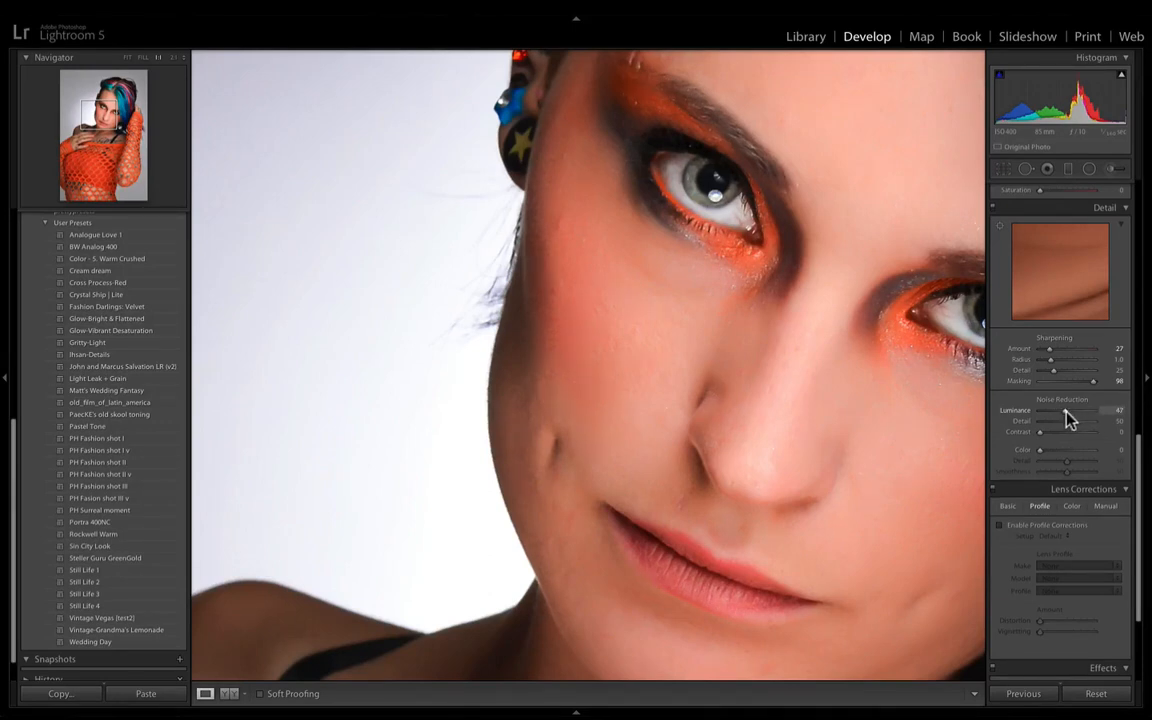
key(super+minus)
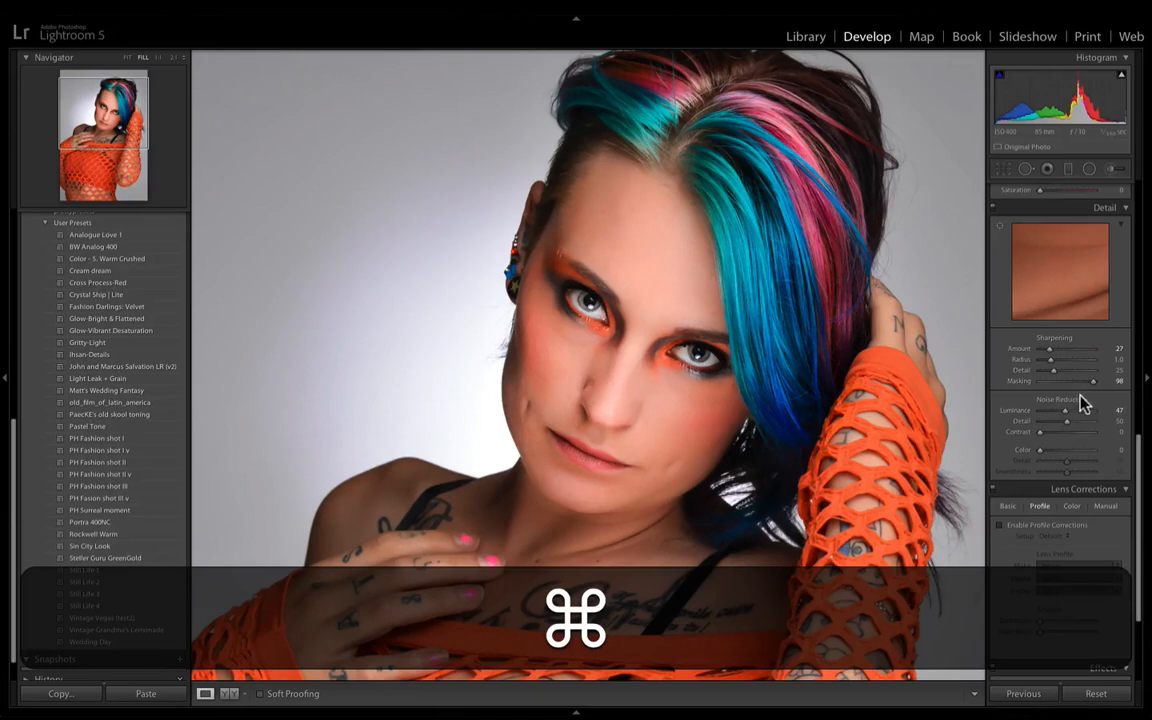
key(super+minus)
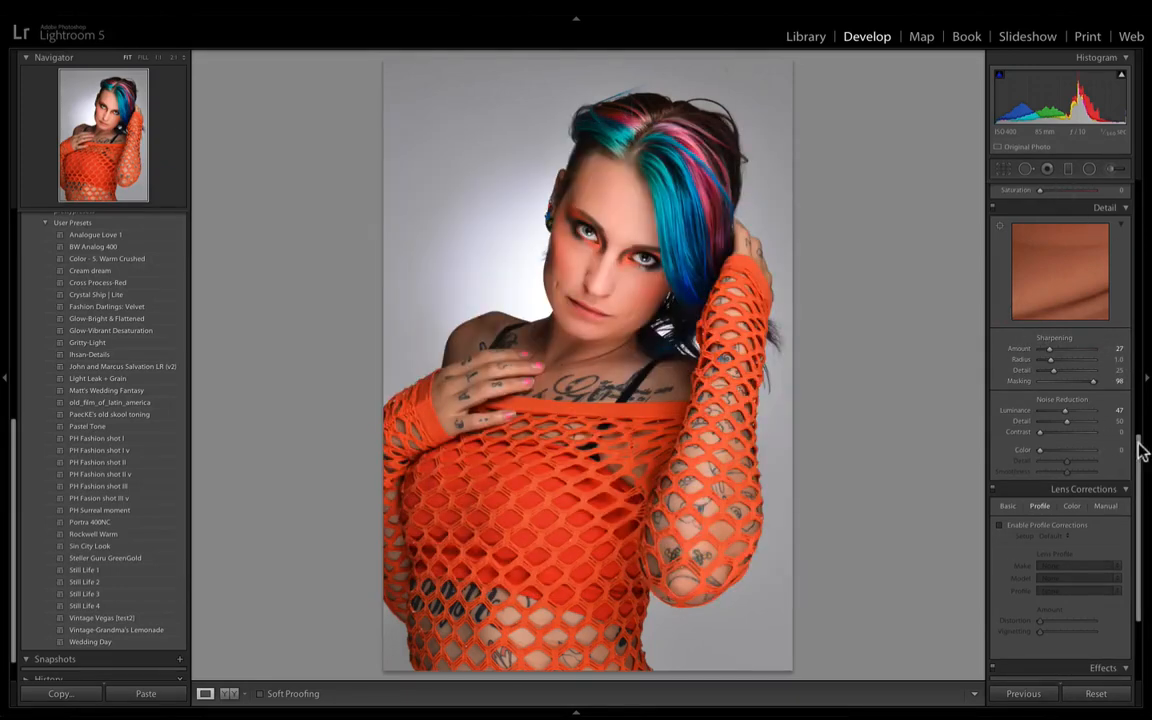
- Darken the photo's edges with a post-crop vignette, adjusting its Amount and Midpoint
drag(1139, 450, 1118, 517)
drag(1060, 556, 1060, 553)
click(1059, 565)
- Split-tone the photo with Highlights hue 37 and saturation 33, Shadows hue 215 and saturation 56, and Balance +46
drag(1137, 532, 1139, 342)
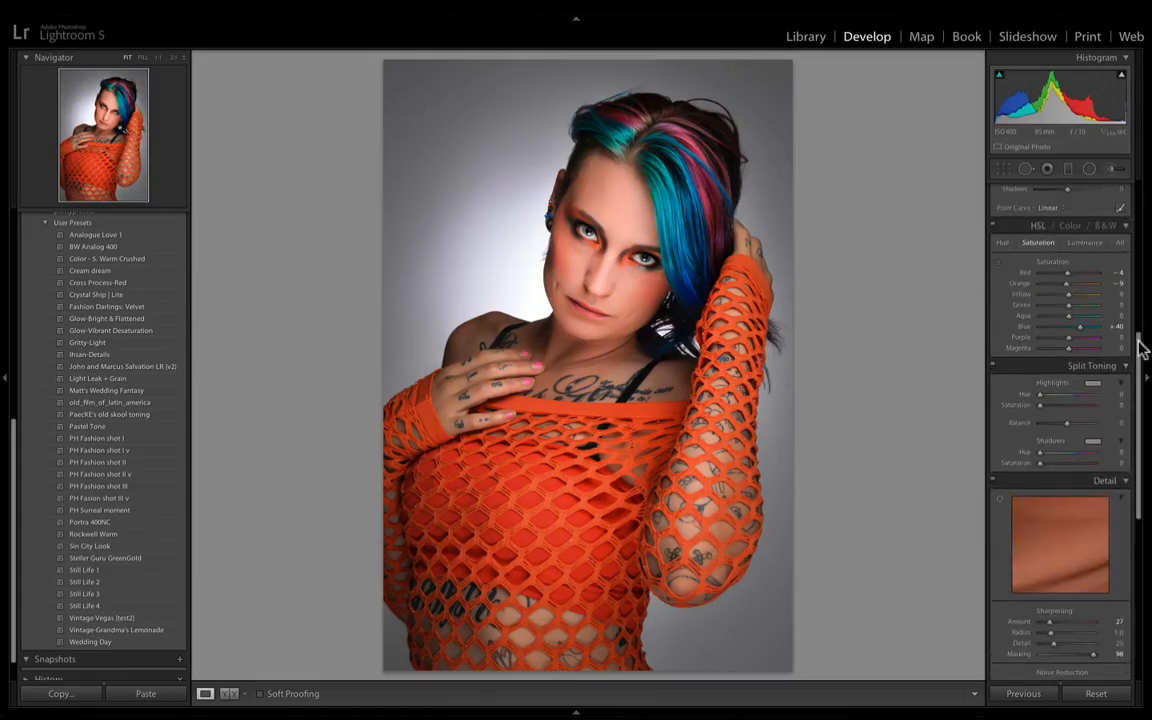
click(1094, 383)
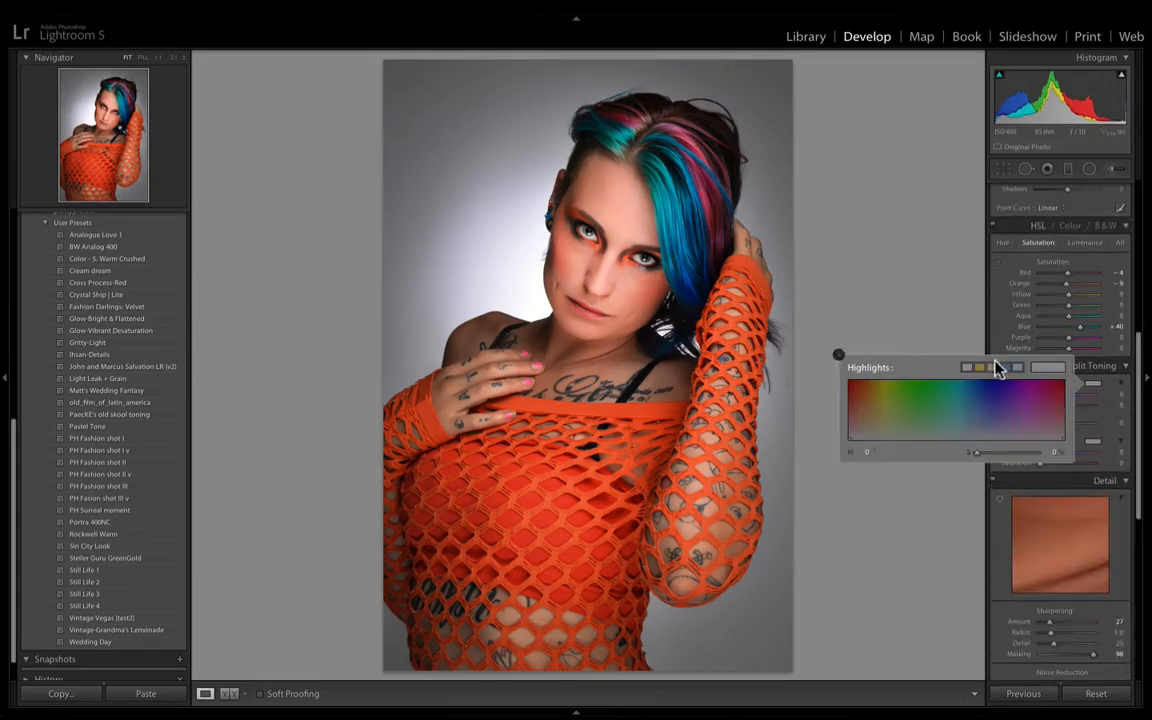
click(1093, 441)
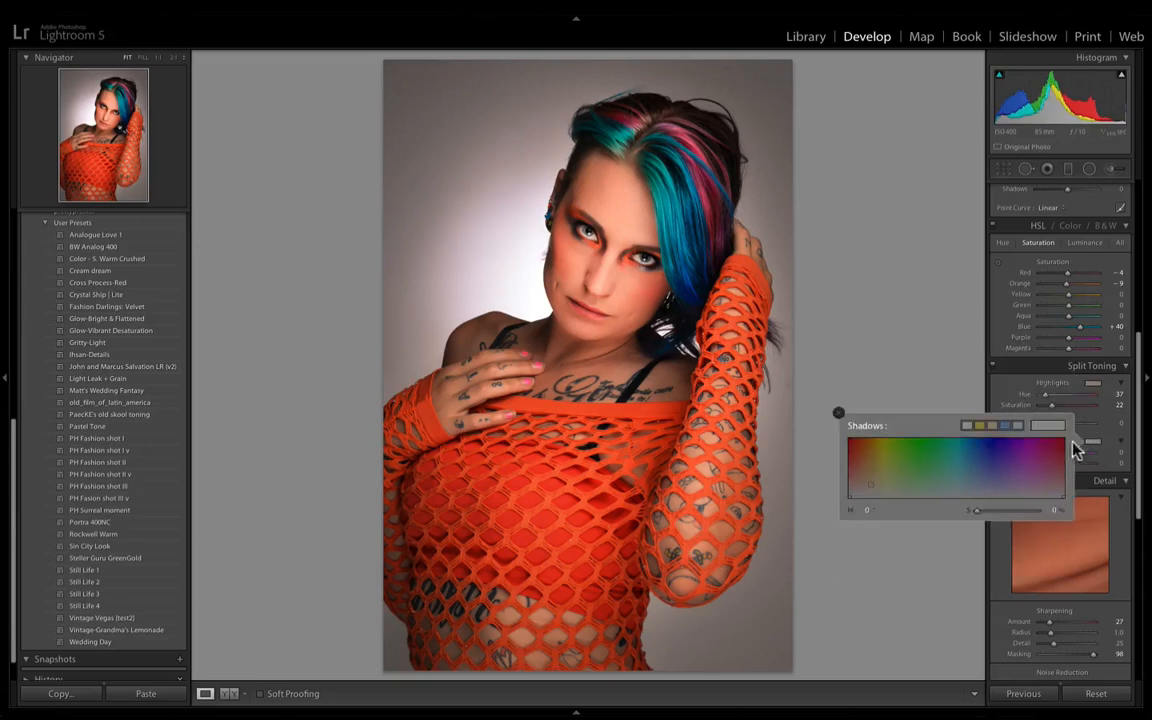
click(1016, 425)
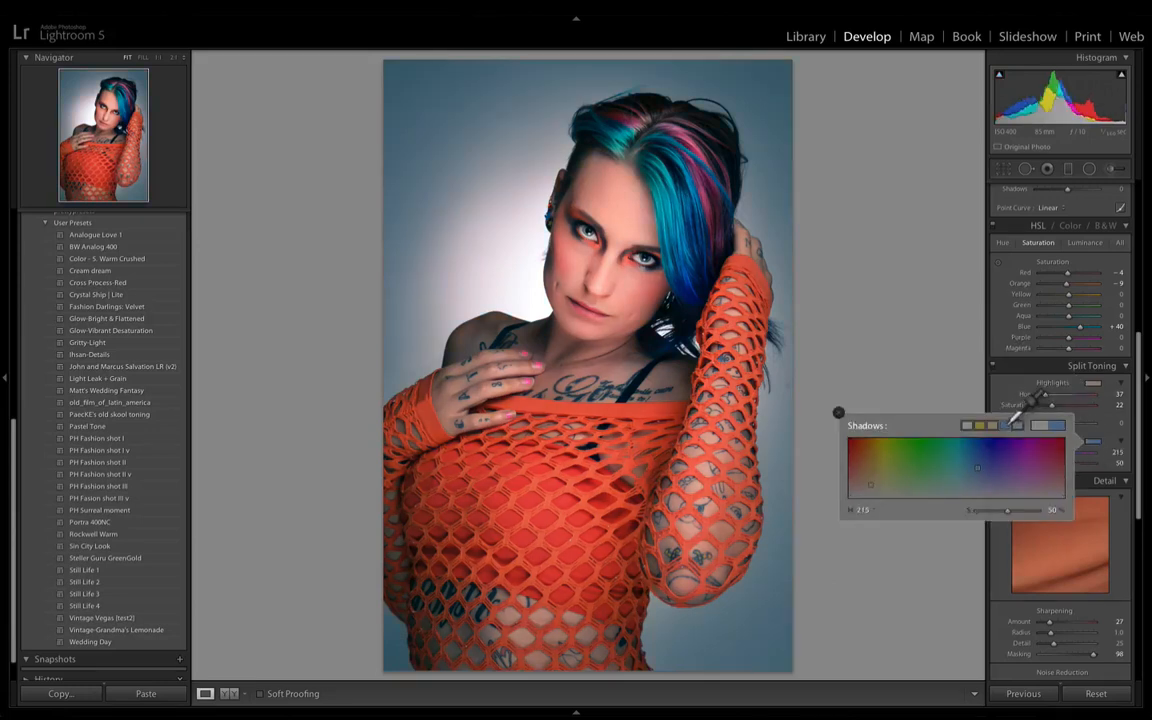
click(1108, 438)
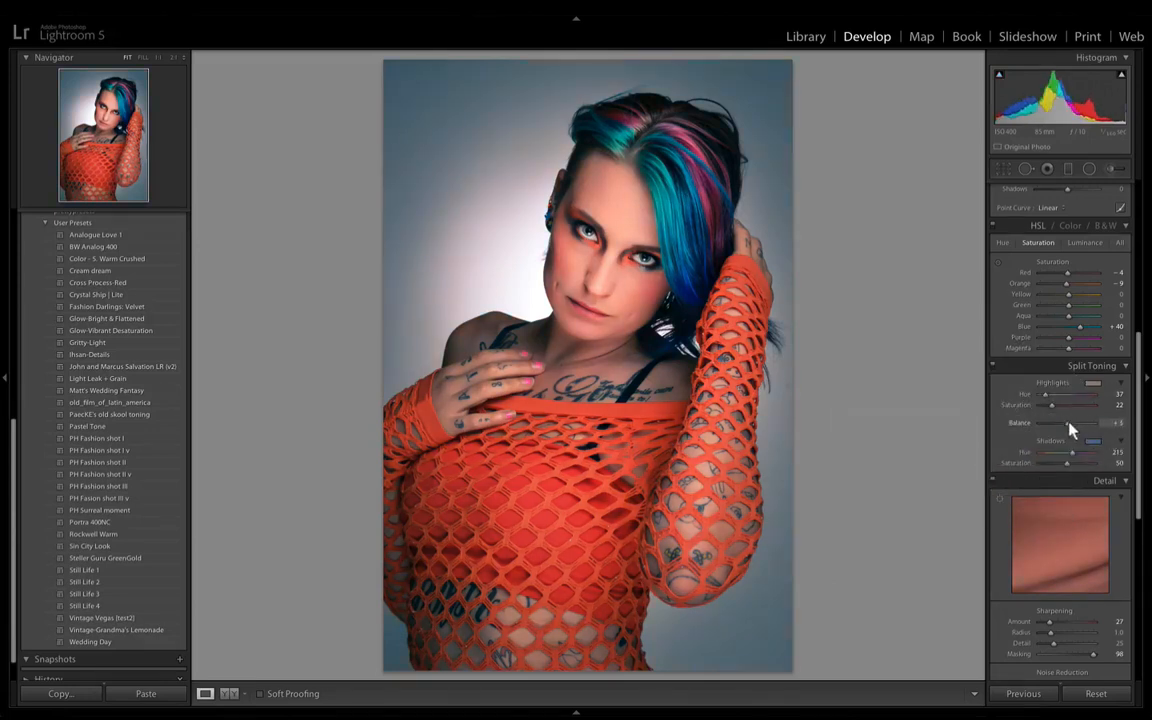
drag(1079, 429, 1058, 413)
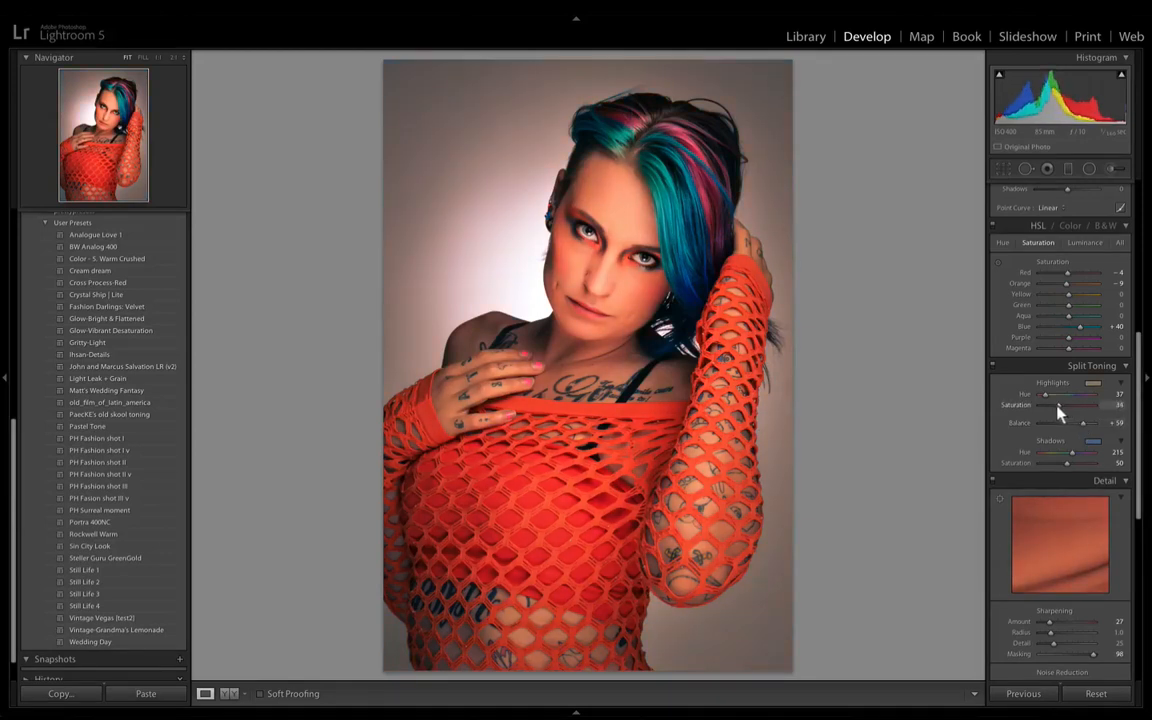
drag(1067, 463, 1076, 426)
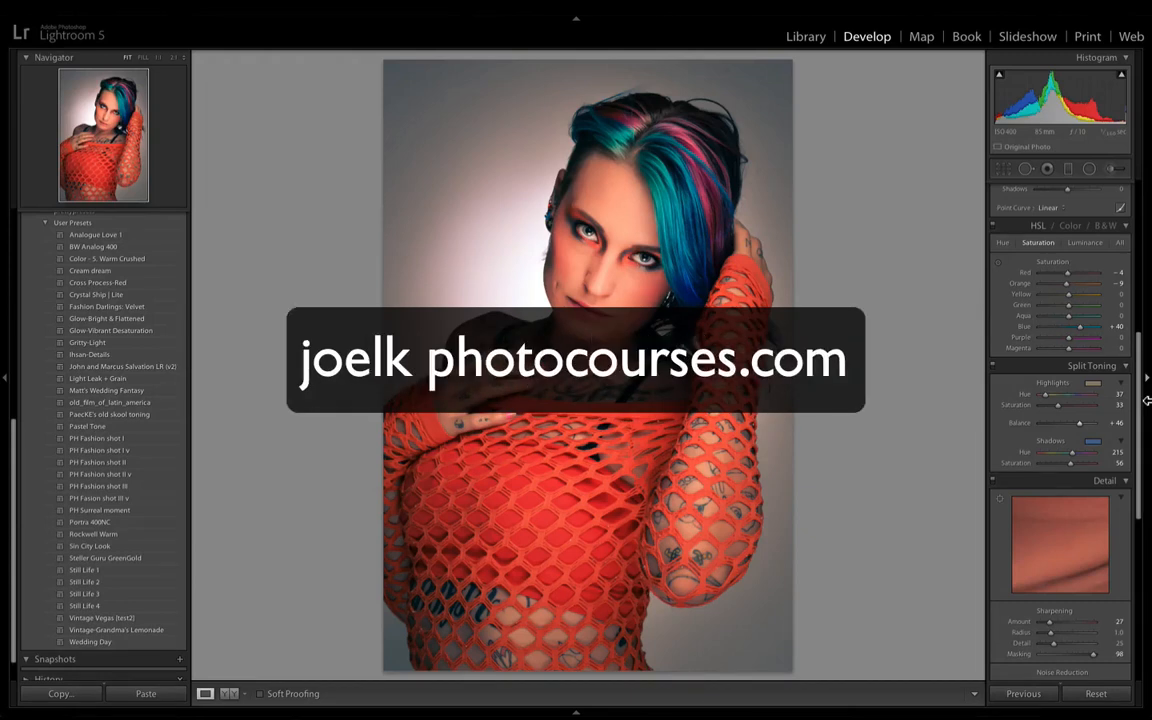
- Compare the before and after versions of the portrait side by side with the side panels hidden
key(y)
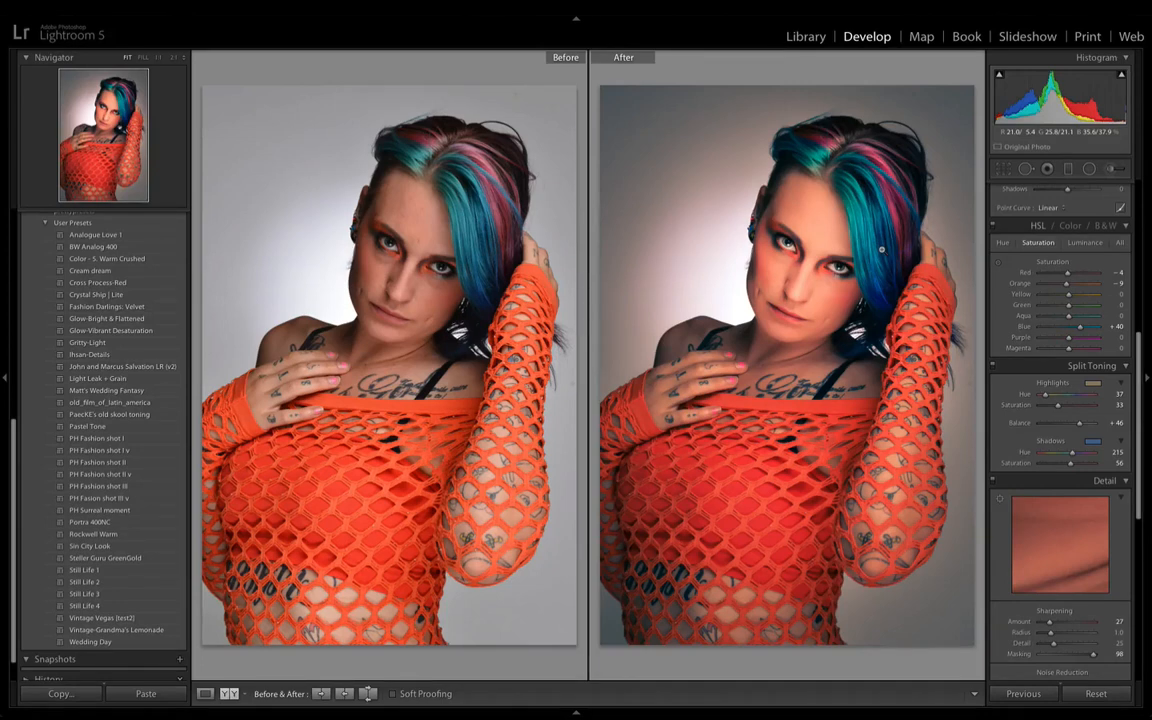
key(Tab)
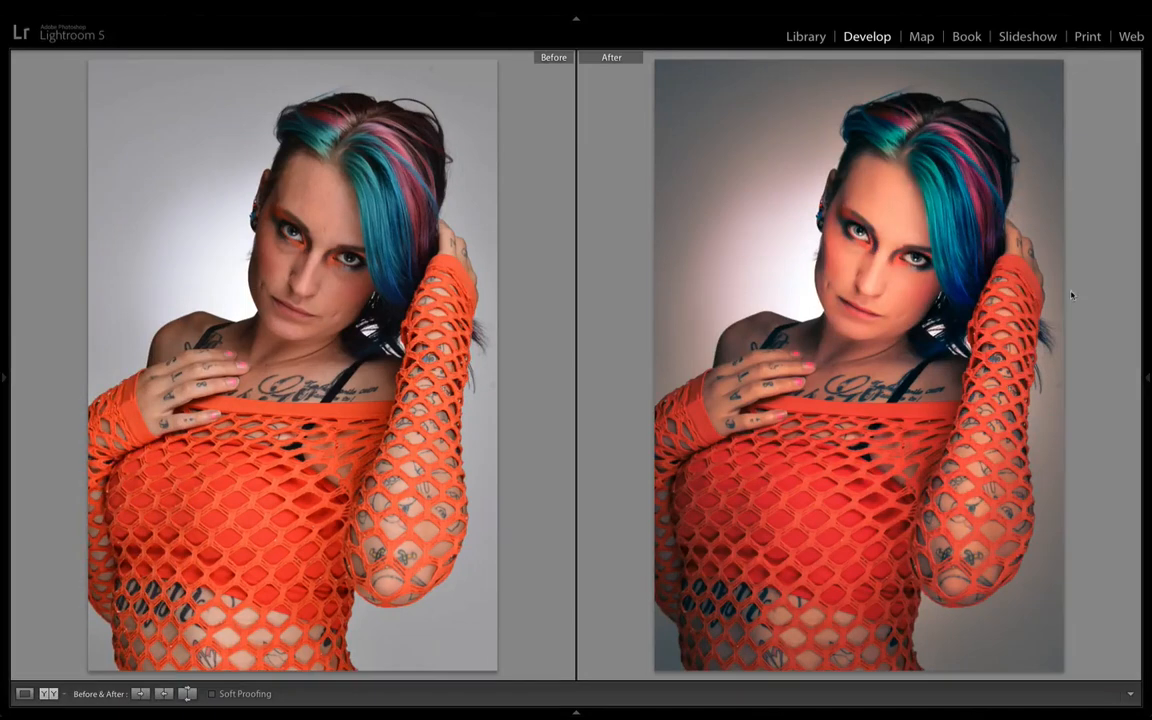